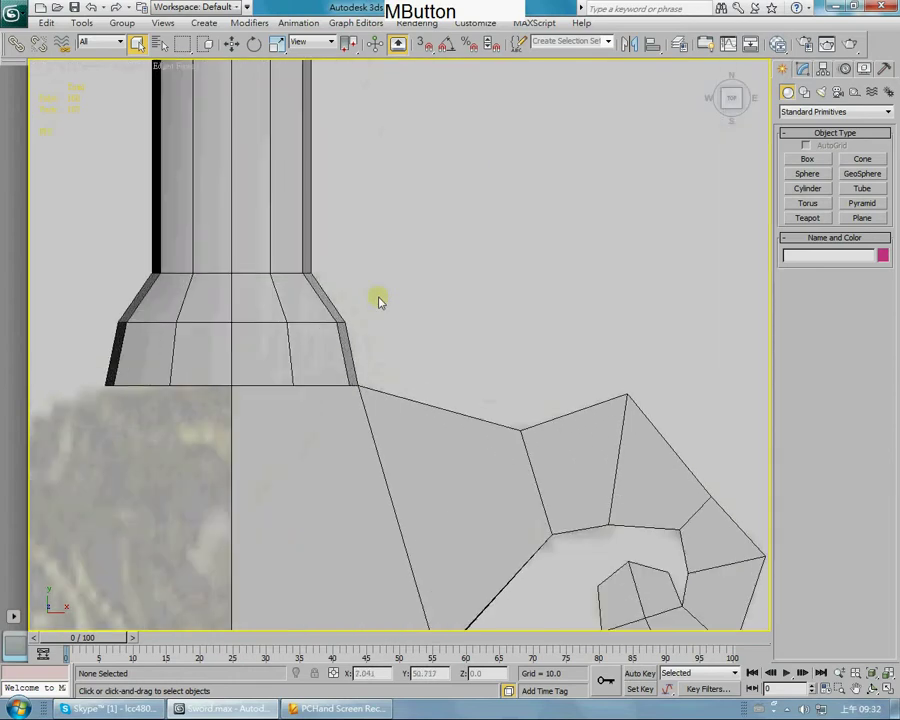
pyautogui.scroll(2, 386, 310)
pyautogui.scroll(-5, 391, 311)
pyautogui.press('n')
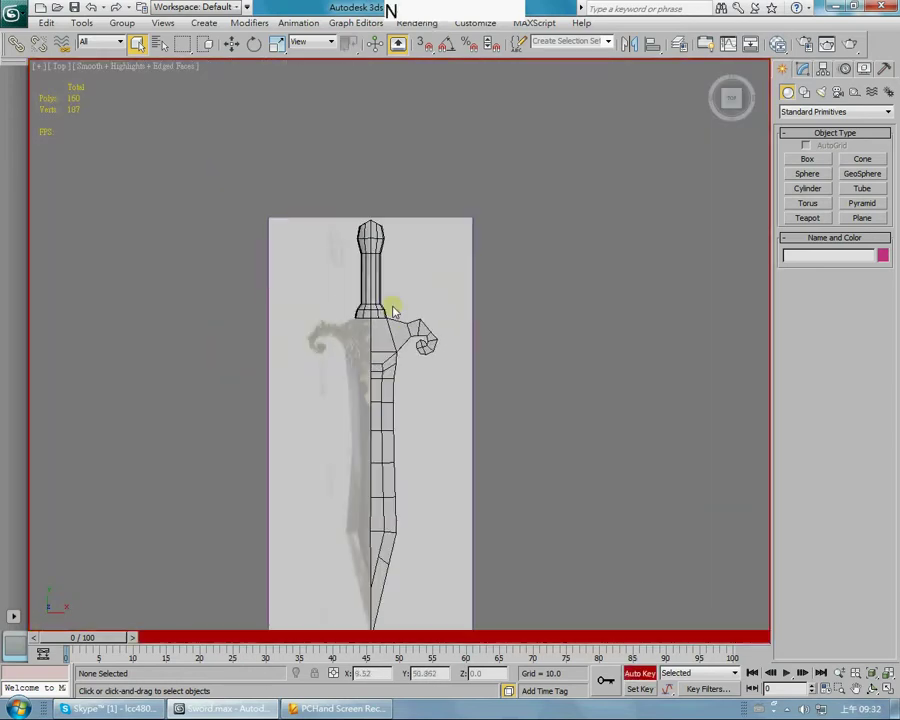
pyautogui.click(631, 678)
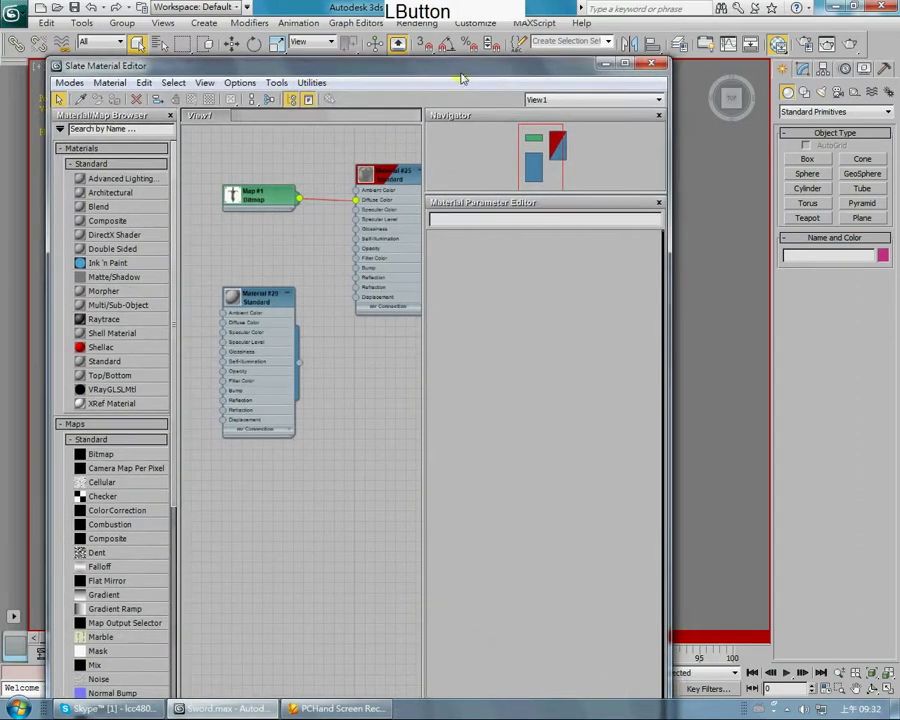
# Step: Lower the opacity of Material #29 to 34 in the Slate Material Editor, then close the editor
pyautogui.moveTo(458, 67); pyautogui.dragTo(122, 67)
pyautogui.moveTo(226, 66); pyautogui.dragTo(662, 68)
pyautogui.scroll(4, 398, 516)
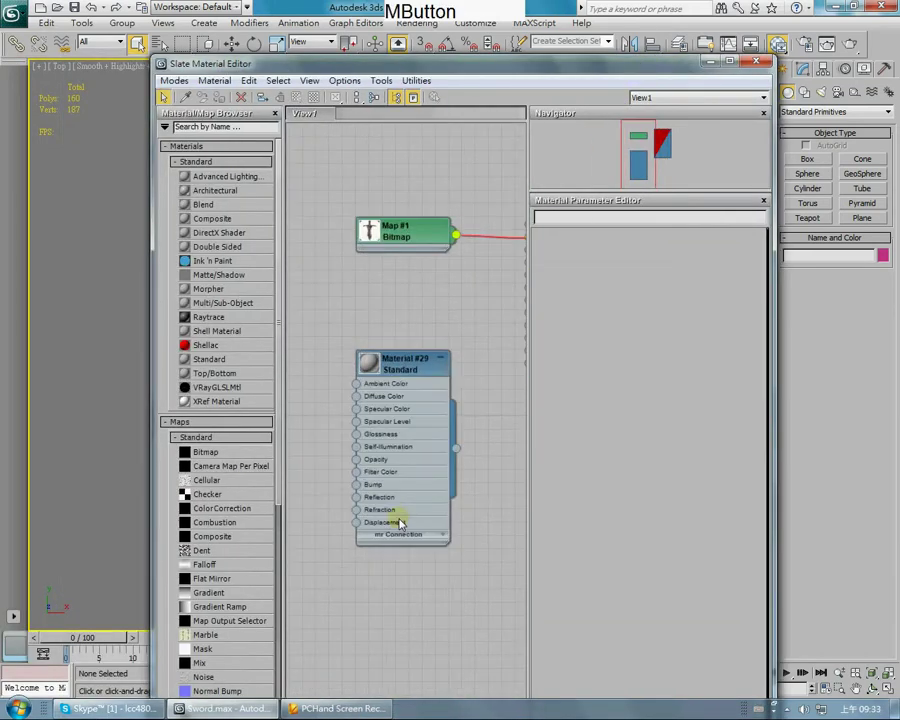
pyautogui.scroll(2, 398, 516)
pyautogui.doubleClick(345, 263)
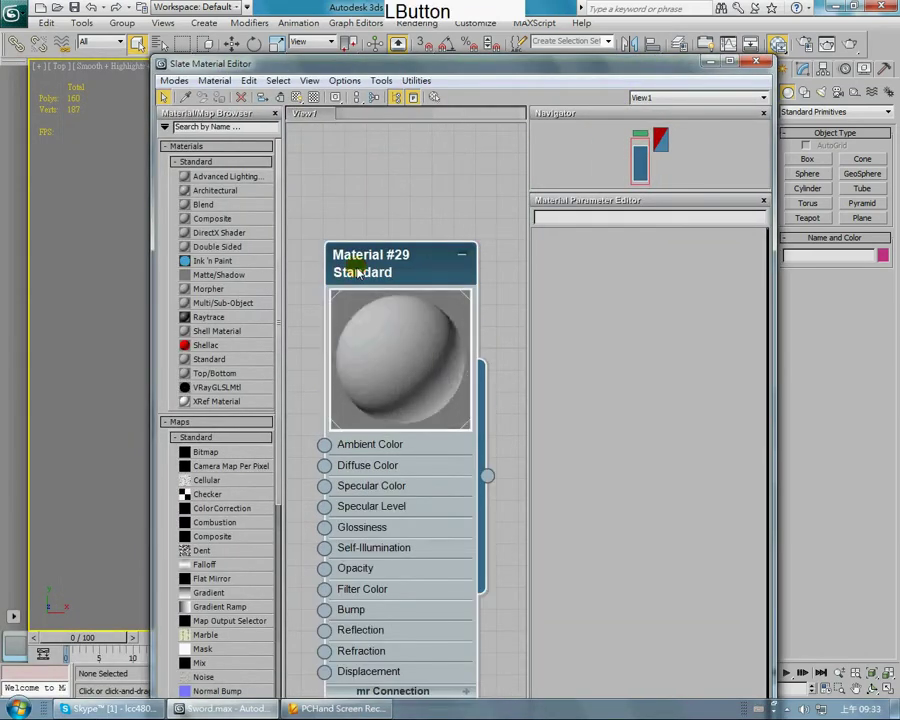
pyautogui.doubleClick(374, 263)
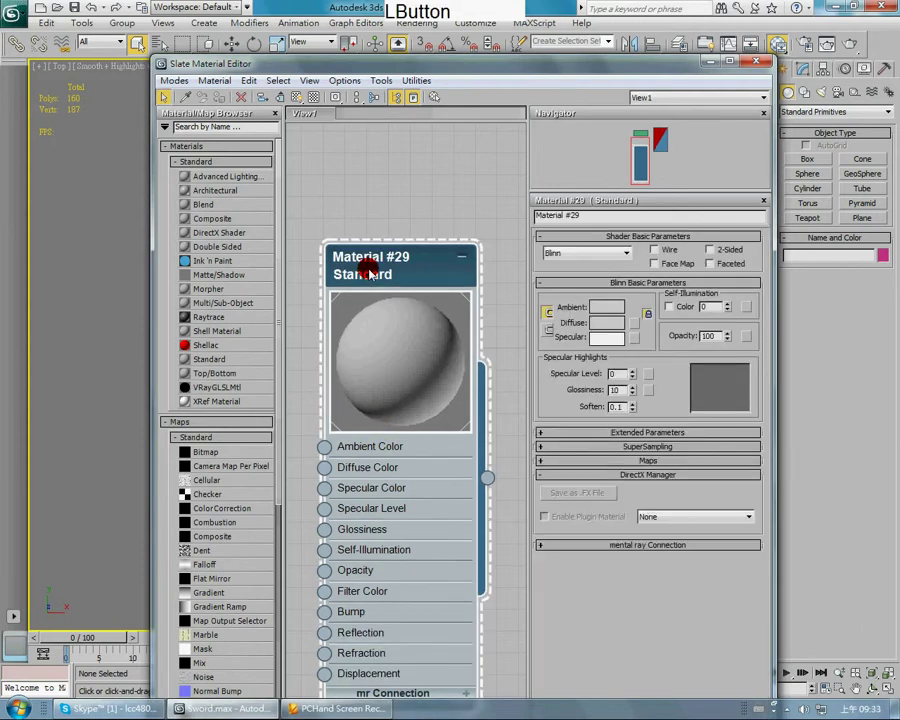
pyautogui.moveTo(727, 337); pyautogui.dragTo(729, 389)
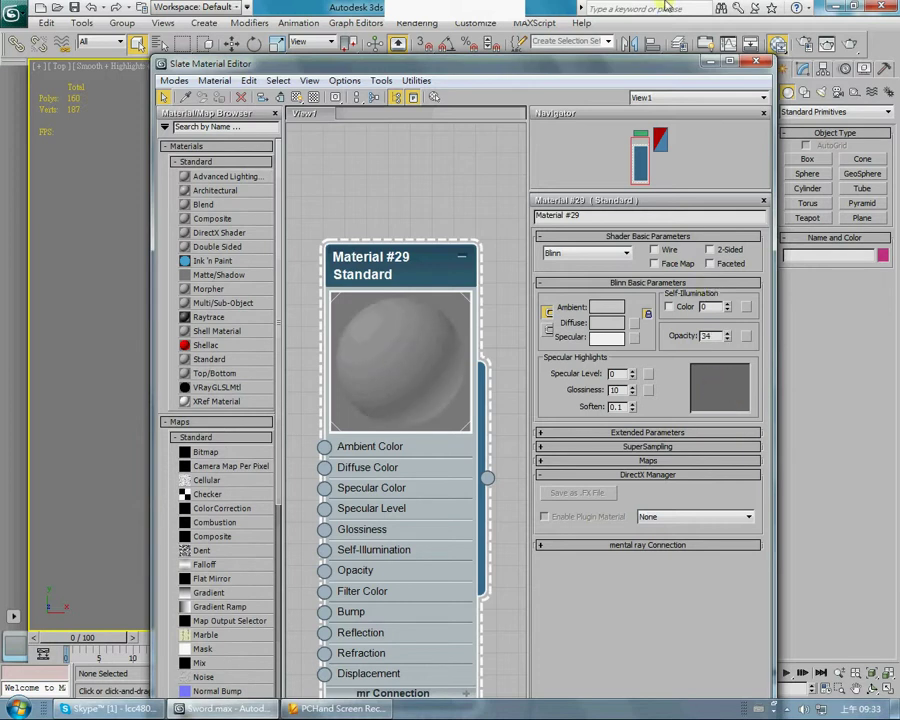
pyautogui.click(757, 61)
# Step: Examine how the see-through sword mesh lines up with the reference image along the guard, blade, grip and pommel
pyautogui.scroll(10, 522, 203)
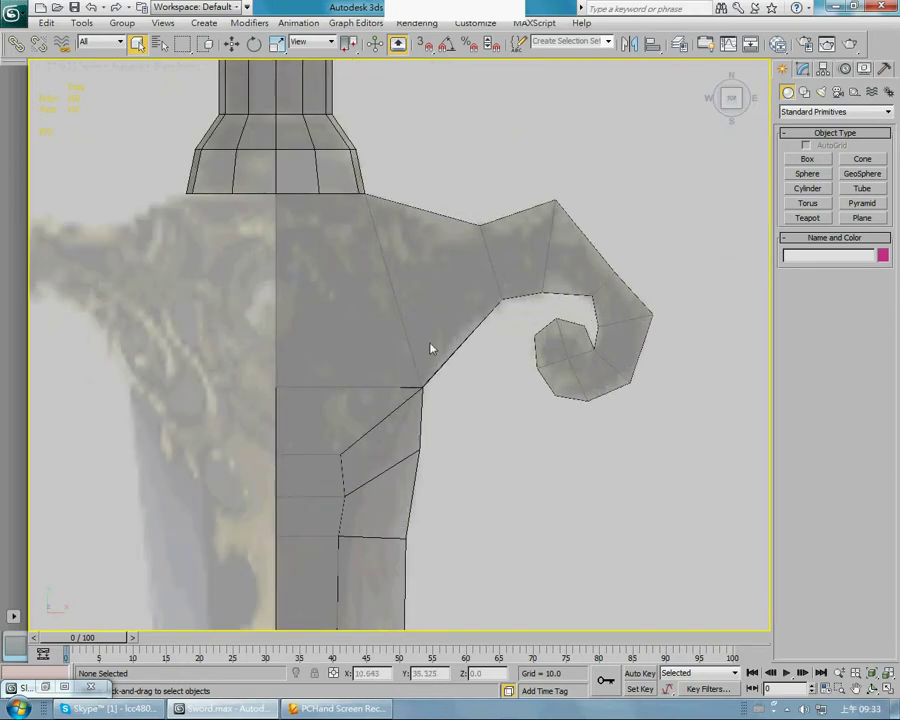
pyautogui.moveTo(438, 358); pyautogui.dragTo(398, 366, button='middle')
pyautogui.scroll(-3, 418, 282)
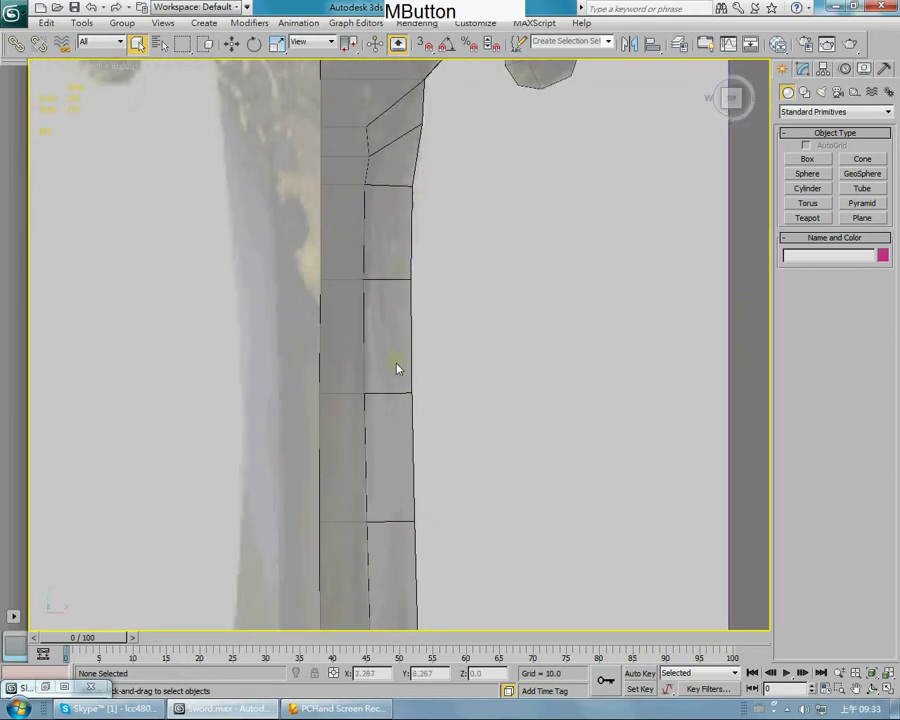
pyautogui.scroll(-5, 396, 360)
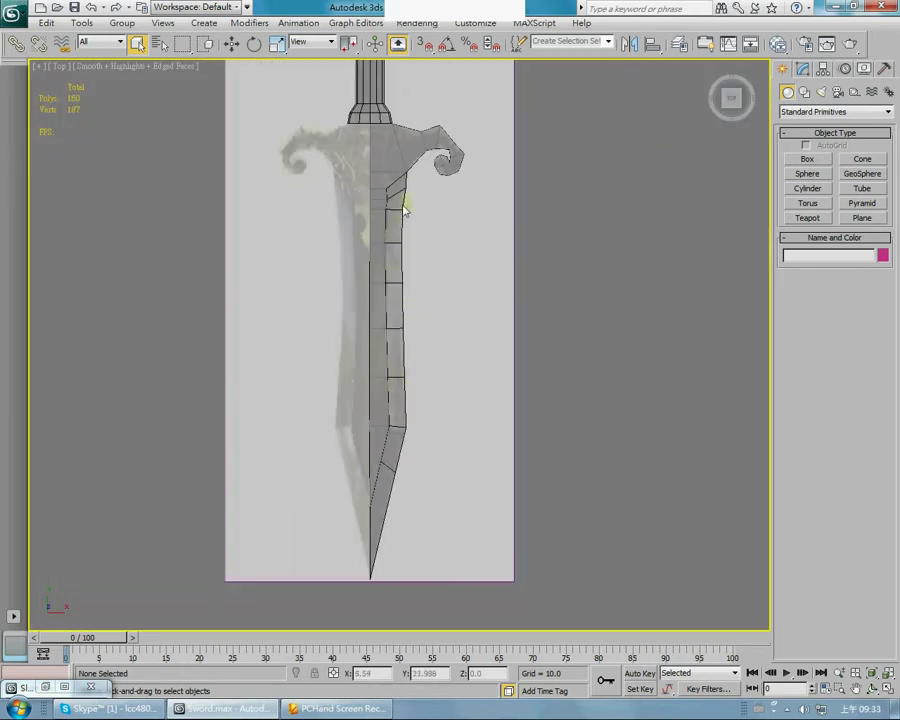
pyautogui.moveTo(395, 168); pyautogui.dragTo(374, 416, button='middle')
pyautogui.scroll(5, 371, 236)
pyautogui.scroll(2, 372, 321)
pyautogui.scroll(3, 373, 410)
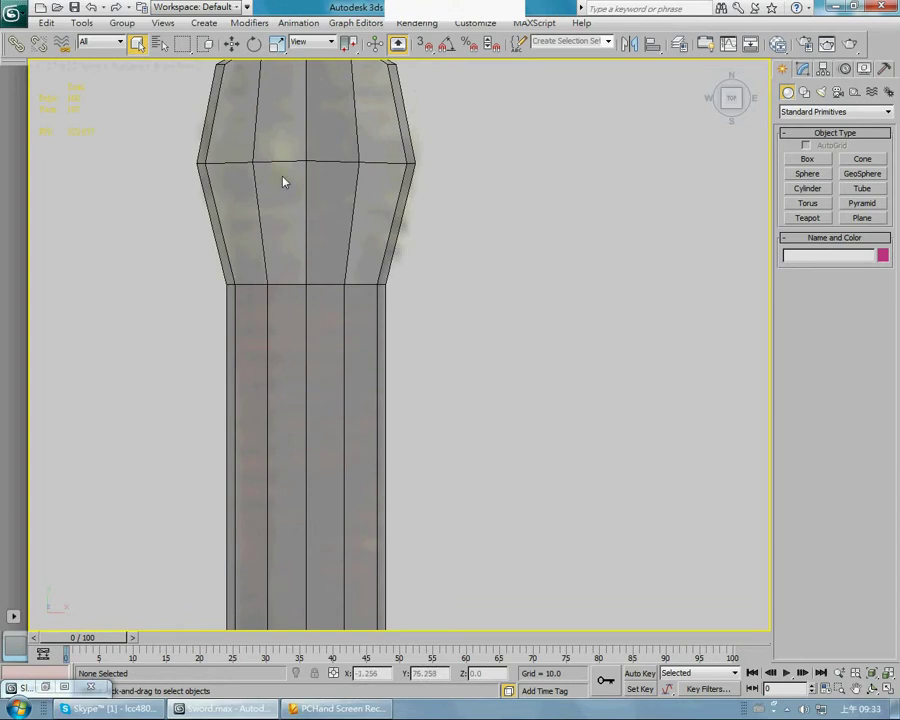
# Step: Select the sword's handle in perspective view and enter Edge level of its Editable Poly with the Symmetry end result shown
pyautogui.press('p')
pyautogui.keyDown('alt'); pyautogui.moveTo(422, 250); pyautogui.dragTo(495, 287, button='middle'); pyautogui.keyUp('alt')
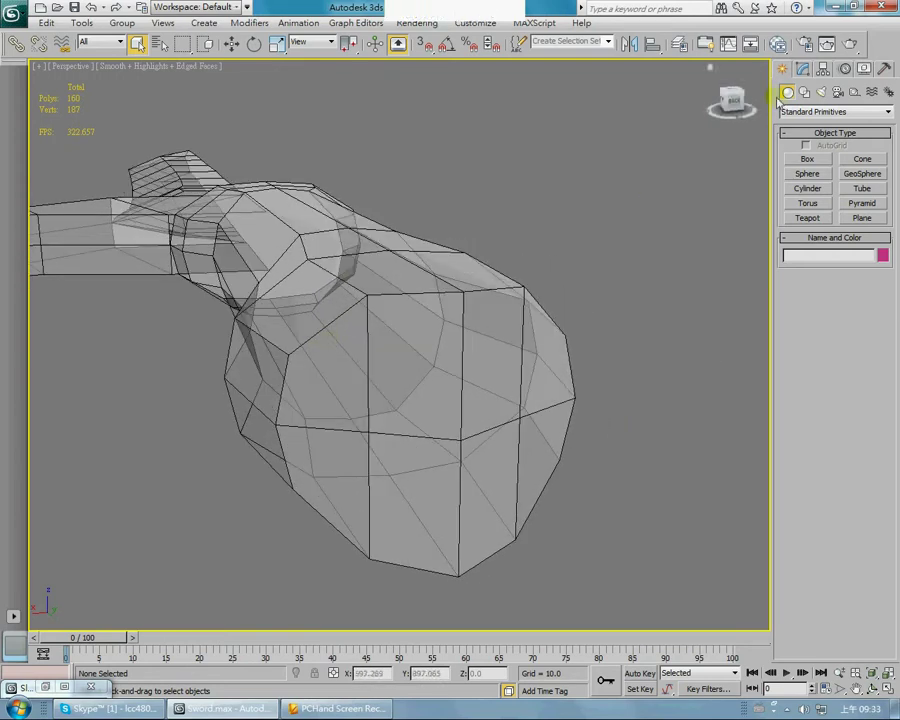
pyautogui.click(802, 68)
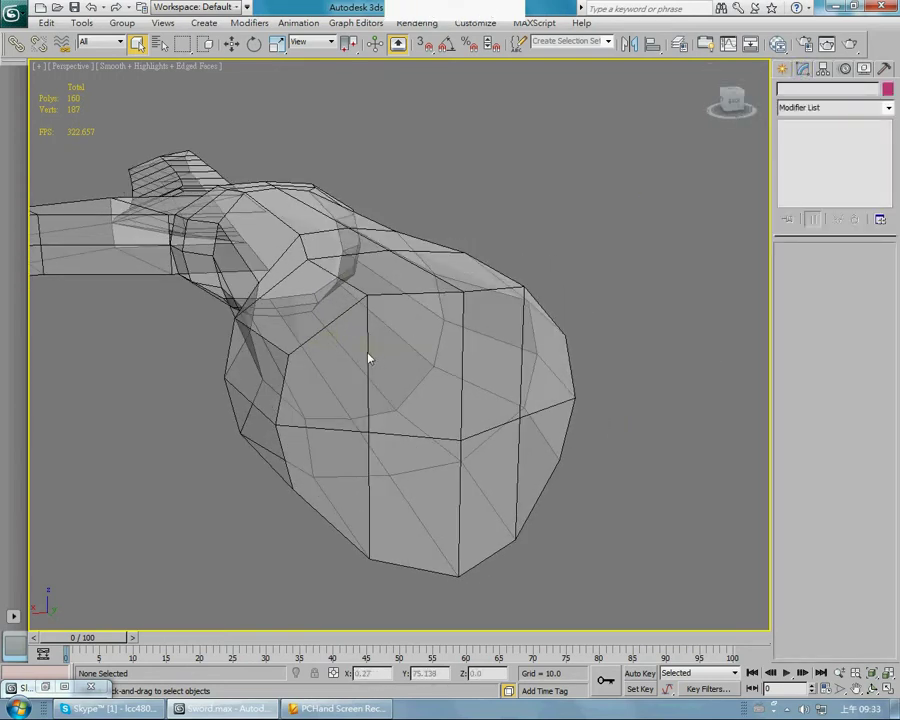
pyautogui.click(418, 291)
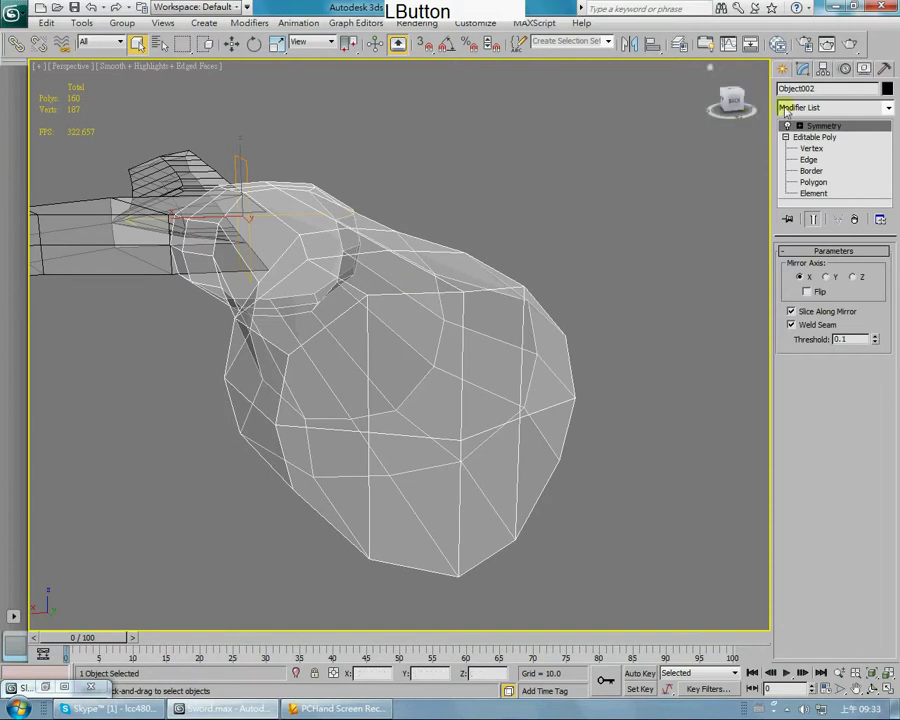
pyautogui.click(810, 160)
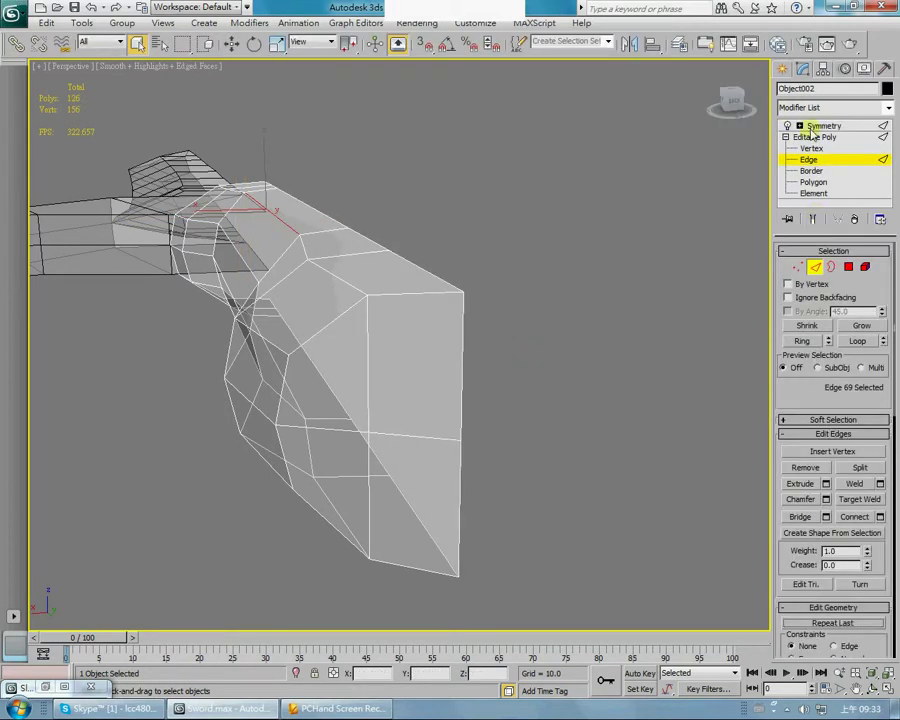
pyautogui.click(812, 220)
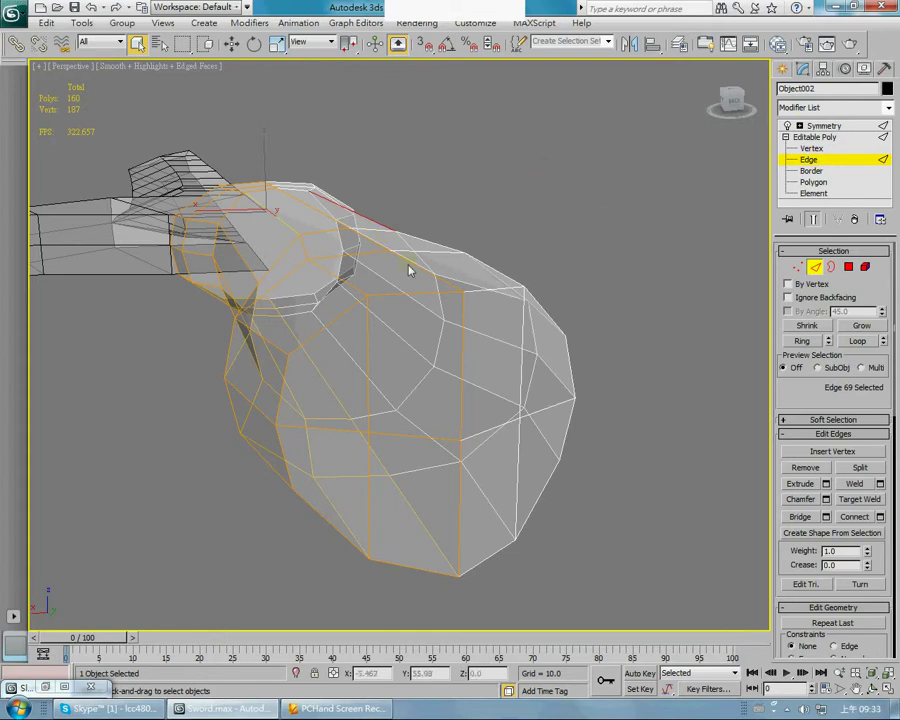
# Step: Select the lengthwise edge loop running along the handle through one of the pommel's front edges and check it from above
pyautogui.keyDown('alt'); pyautogui.moveTo(482, 325); pyautogui.dragTo(493, 328, button='middle'); pyautogui.keyUp('alt')
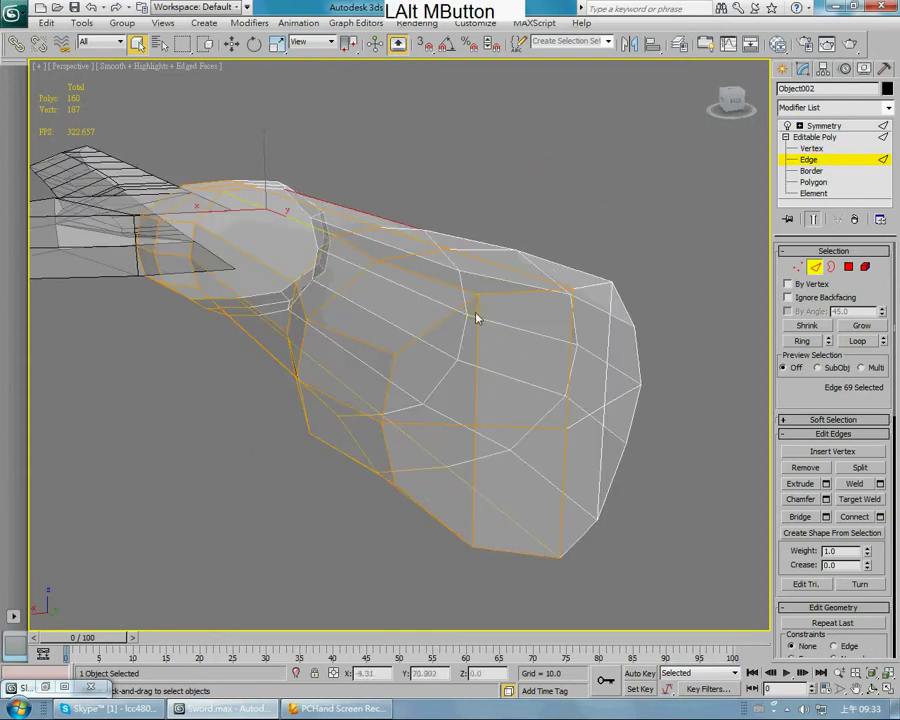
pyautogui.click(476, 311)
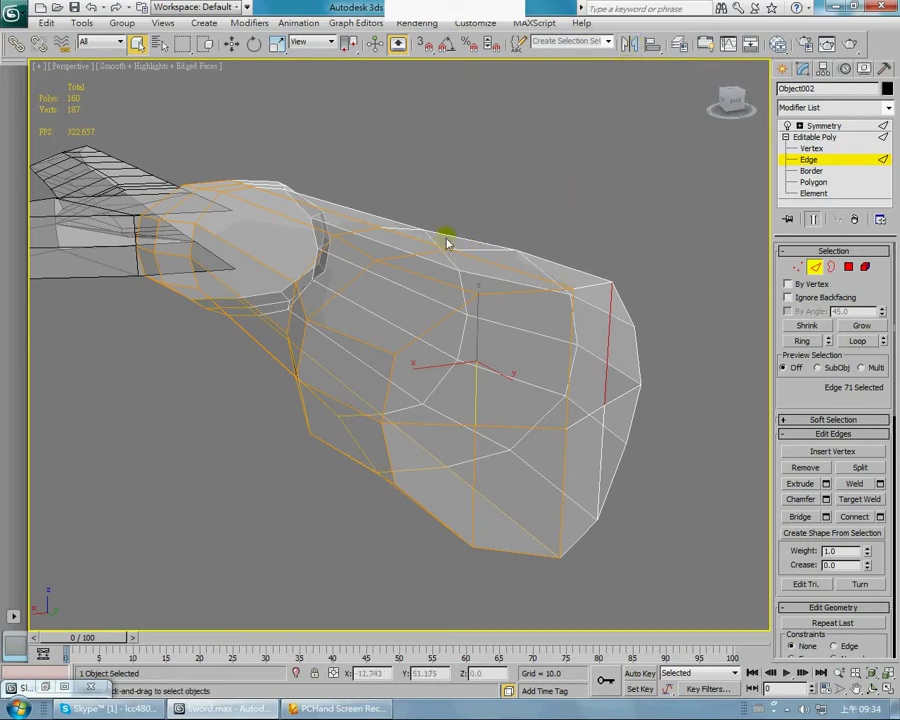
pyautogui.keyDown('alt'); pyautogui.moveTo(476, 297); pyautogui.dragTo(563, 94, button='middle'); pyautogui.keyUp('alt')
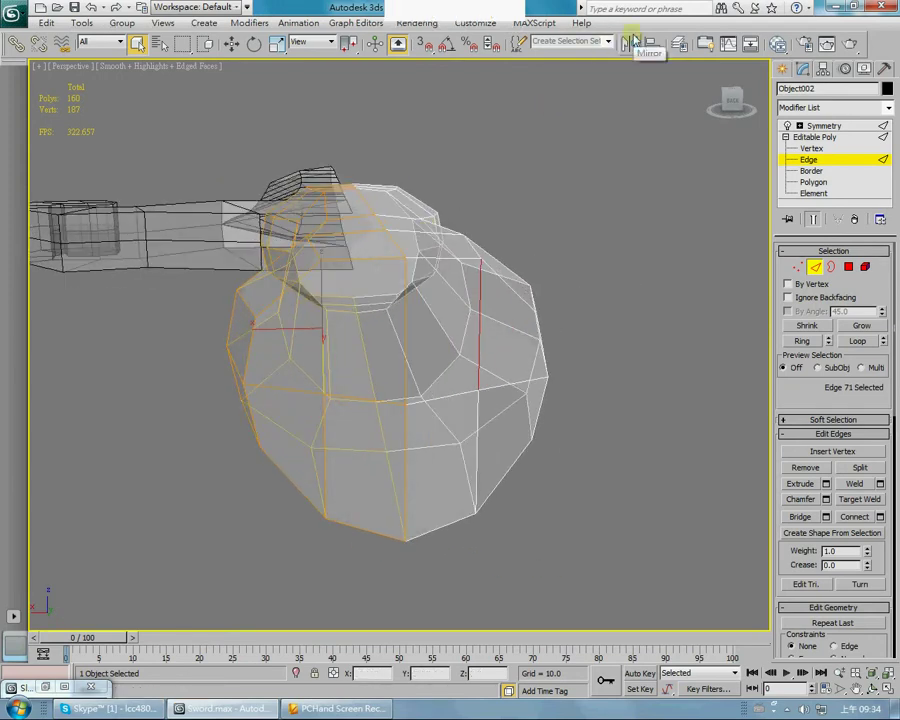
pyautogui.keyDown('alt'); pyautogui.moveTo(506, 227); pyautogui.dragTo(506, 257, button='middle'); pyautogui.keyUp('alt')
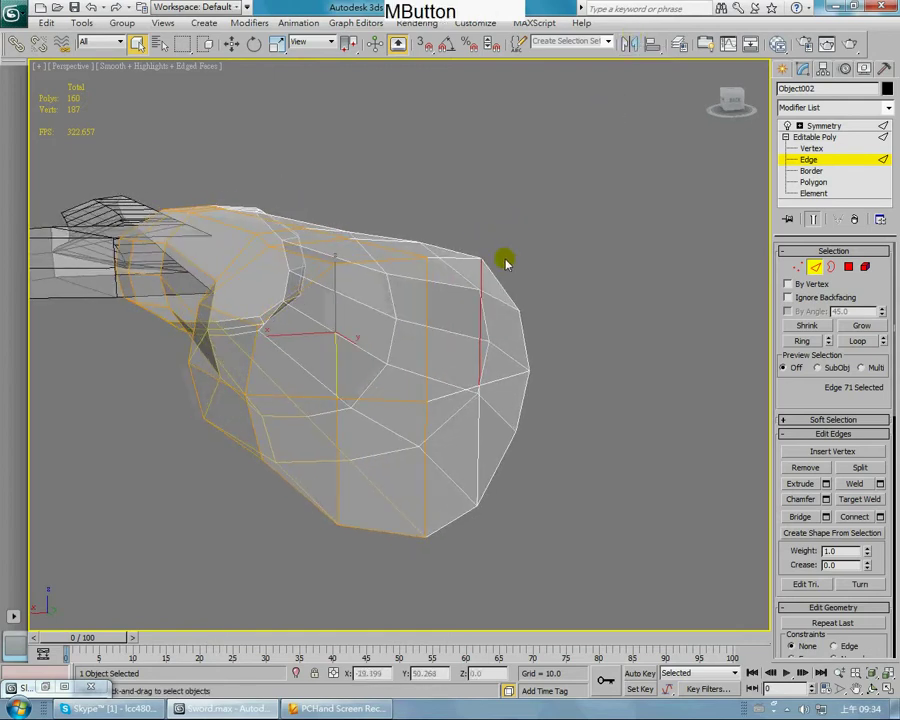
pyautogui.keyDown('alt'); pyautogui.moveTo(270, 234); pyautogui.dragTo(565, 183, button='middle'); pyautogui.keyUp('alt')
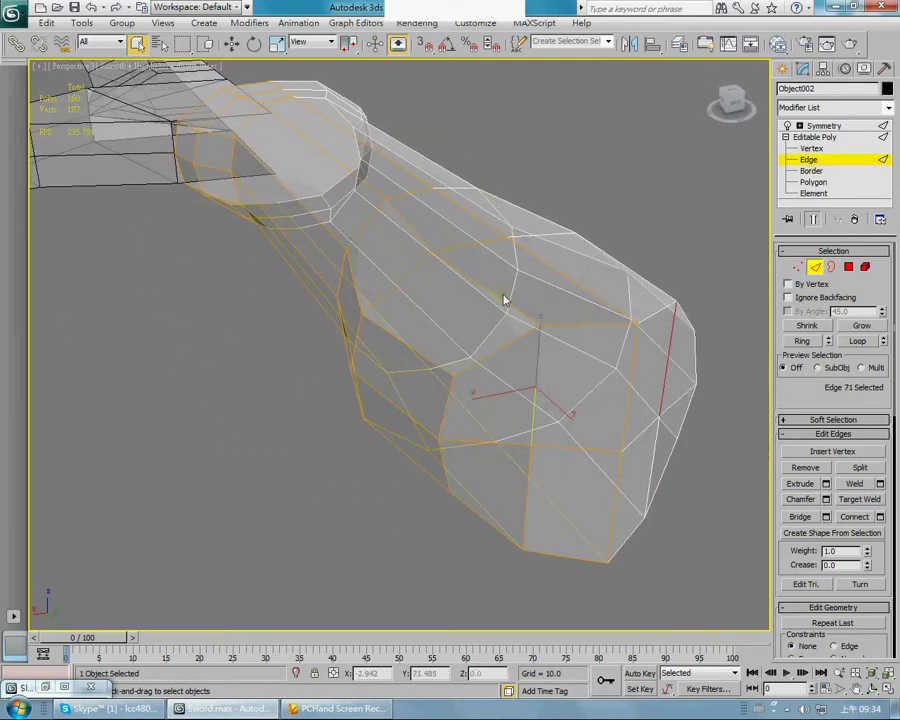
pyautogui.click(866, 339)
pyautogui.keyDown('alt'); pyautogui.moveTo(408, 283); pyautogui.dragTo(333, 263, button='middle'); pyautogui.keyUp('alt')
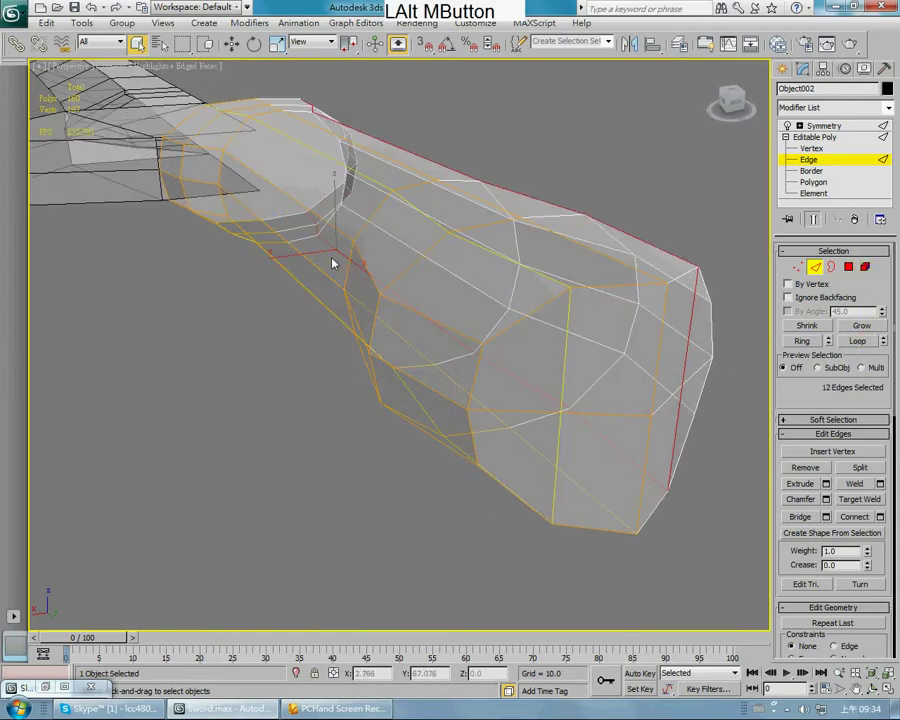
pyautogui.press('t')
pyautogui.moveTo(297, 171); pyautogui.dragTo(305, 295, button='middle')
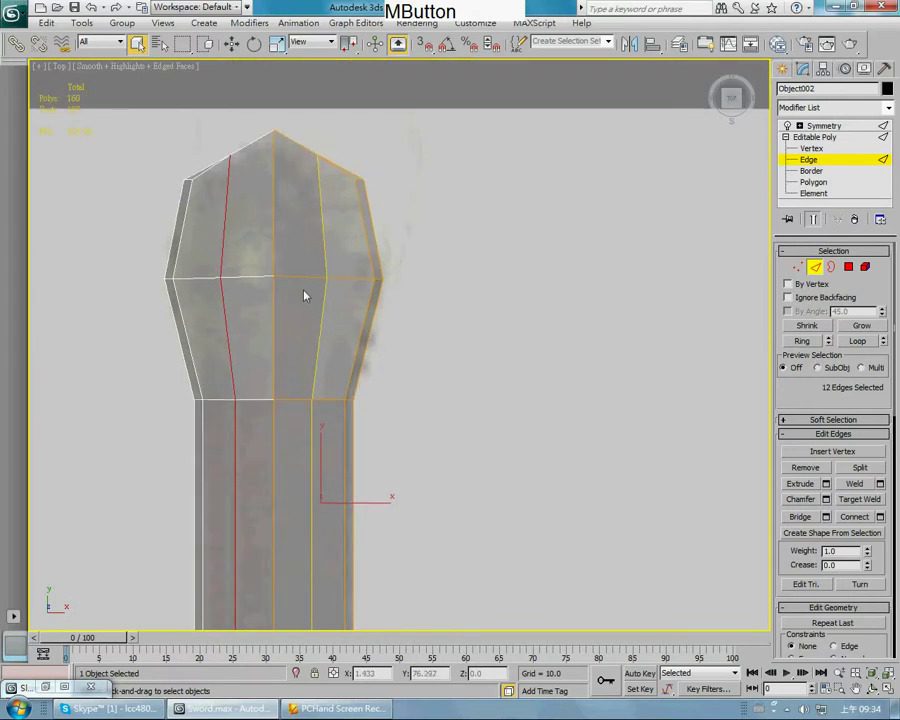
# Step: Try moving the outer lengthwise edge loop of the handle inward along X in top view, then undo the move
pyautogui.click(358, 200)
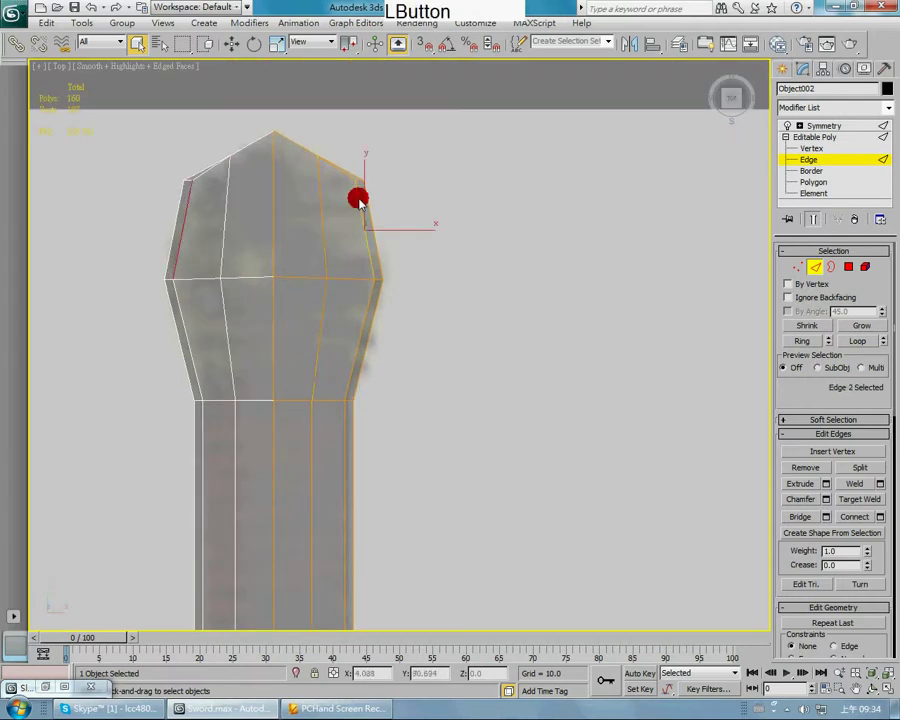
pyautogui.click(860, 342)
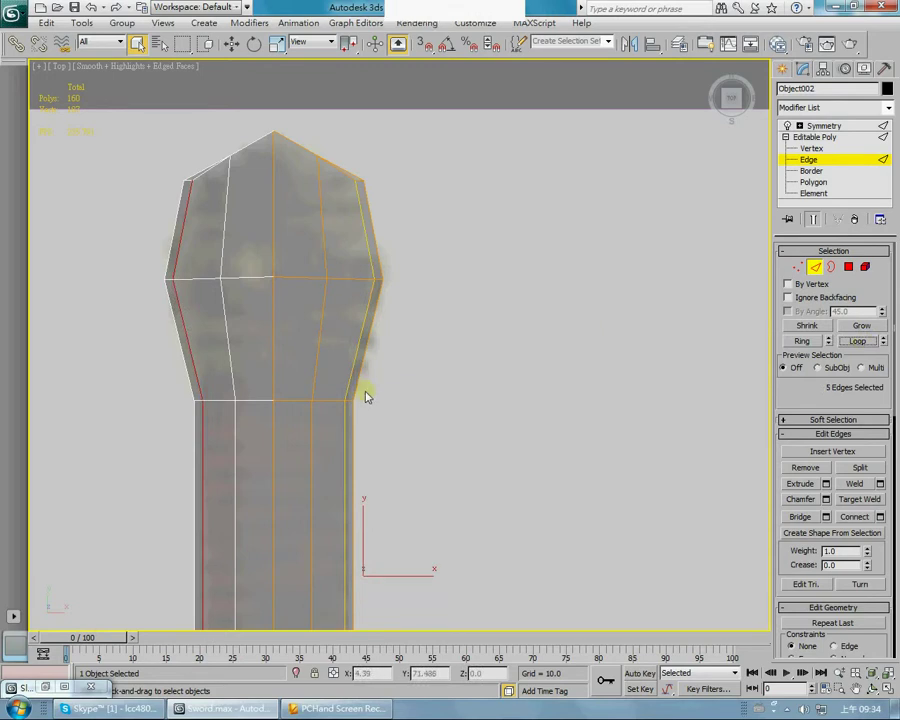
pyautogui.press('w')
pyautogui.moveTo(422, 578); pyautogui.dragTo(406, 580)
pyautogui.hotkey('ctrl', 'z')
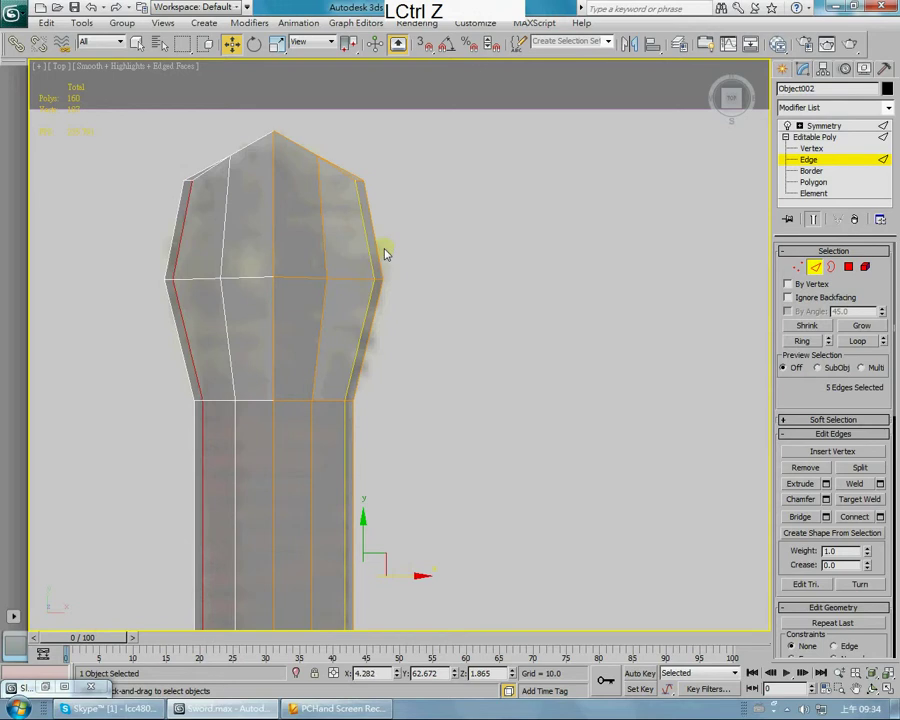
# Step: Select the matching upper and lower outer edges of the pommel and extend both to full lengthwise loops
pyautogui.press('p')
pyautogui.keyDown('alt'); pyautogui.moveTo(470, 258); pyautogui.dragTo(342, 201, button='middle'); pyautogui.keyUp('alt')
pyautogui.keyDown('alt'); pyautogui.moveTo(390, 287); pyautogui.dragTo(508, 357, button='middle'); pyautogui.keyUp('alt')
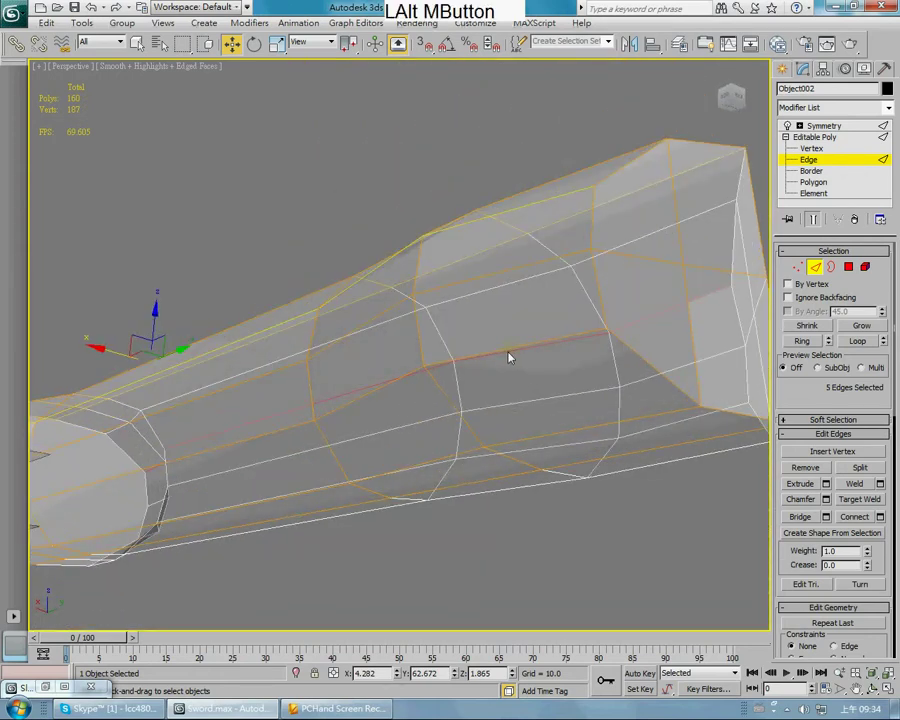
pyautogui.click(400, 169)
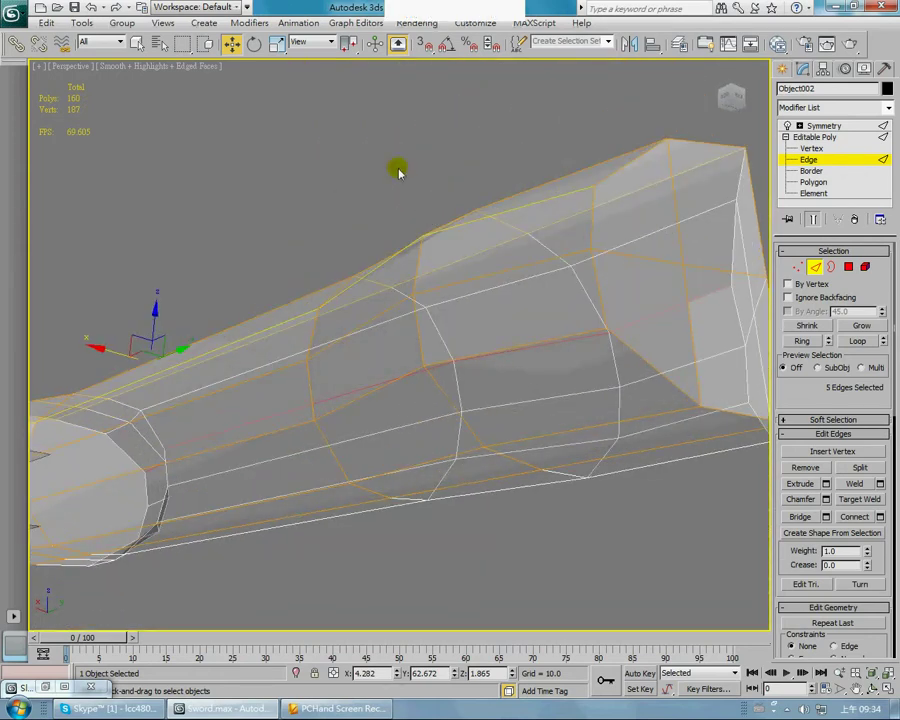
pyautogui.keyDown('ctrl'); pyautogui.click(501, 215); pyautogui.keyUp('ctrl')
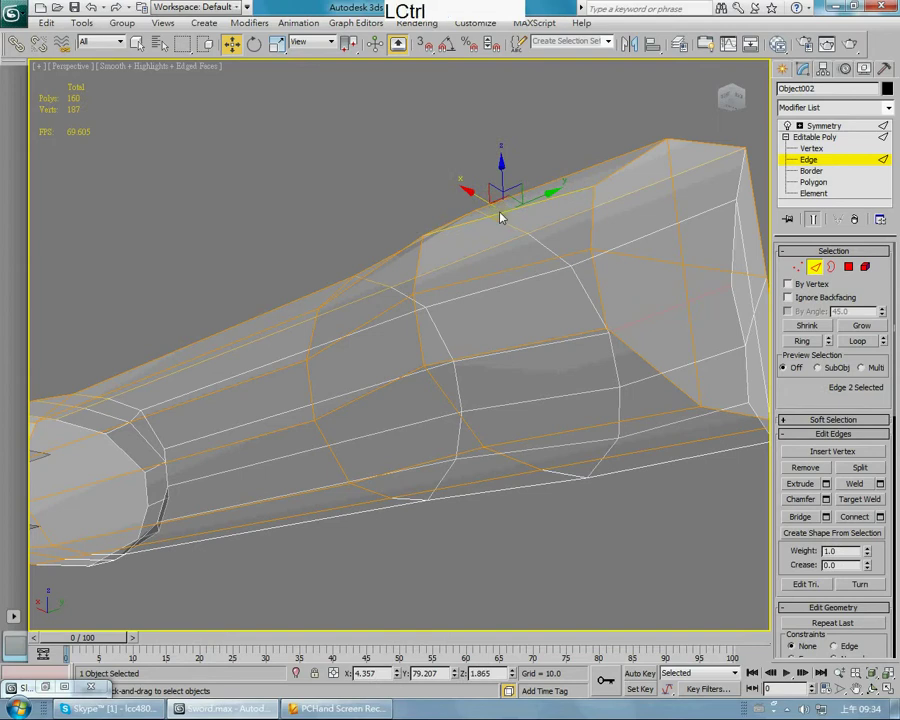
pyautogui.keyDown('ctrl'); pyautogui.click(505, 353); pyautogui.keyUp('ctrl')
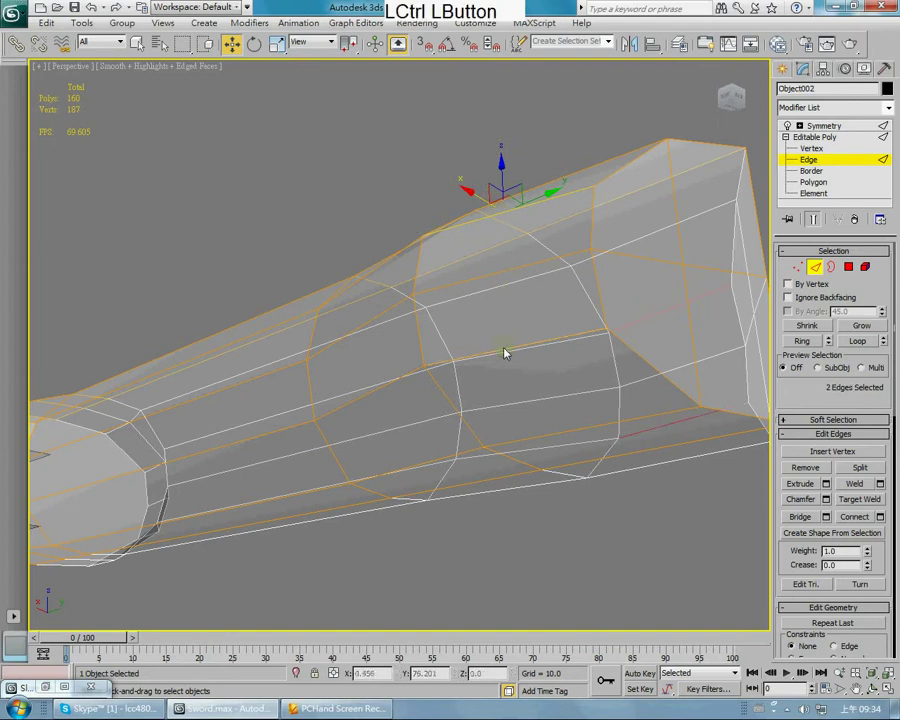
pyautogui.click(857, 341)
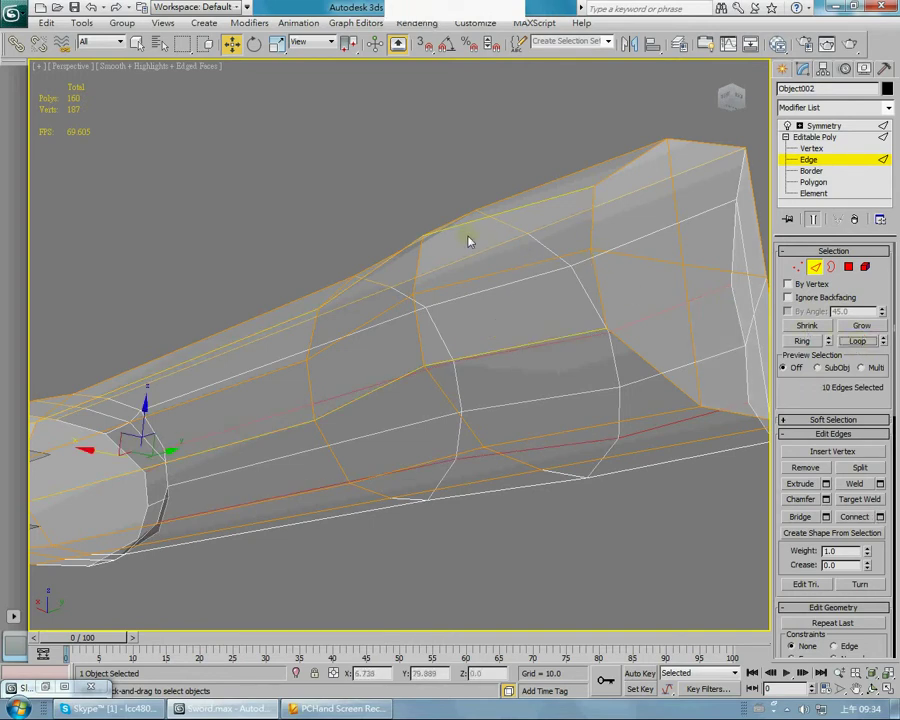
# Step: Move the two selected outer edge loops inward along X in top view to even out the handle's facets
pyautogui.press('t')
pyautogui.moveTo(444, 322); pyautogui.dragTo(460, 160, button='middle')
pyautogui.scroll(-3, 396, 263)
pyautogui.moveTo(396, 263); pyautogui.dragTo(428, 372, button='middle')
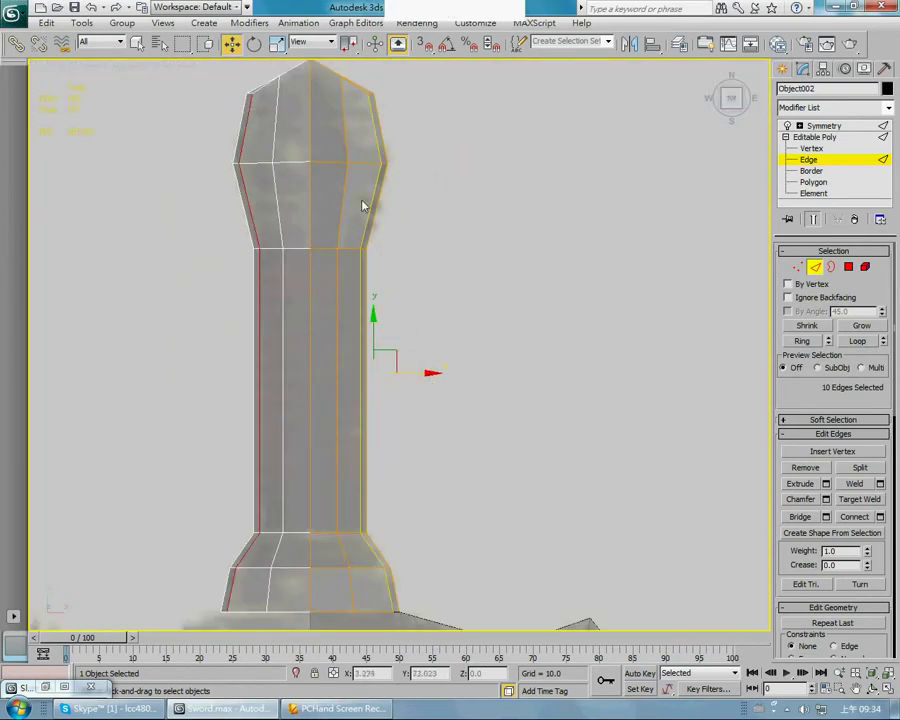
pyautogui.moveTo(422, 375); pyautogui.dragTo(413, 377)
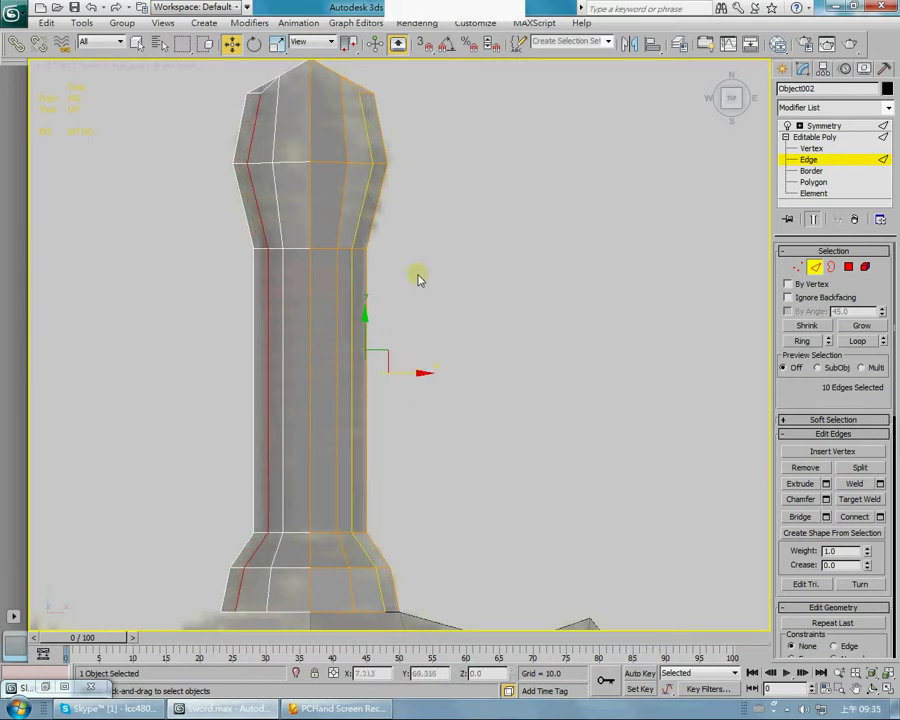
# Step: Inspect the reshaped handle from several angles, from the pommel down to the collar where it meets the guard
pyautogui.press('p')
pyautogui.scroll(-4, 440, 246)
pyautogui.keyDown('alt'); pyautogui.moveTo(436, 239); pyautogui.dragTo(394, 280, button='middle'); pyautogui.keyUp('alt')
pyautogui.scroll(6, 396, 284)
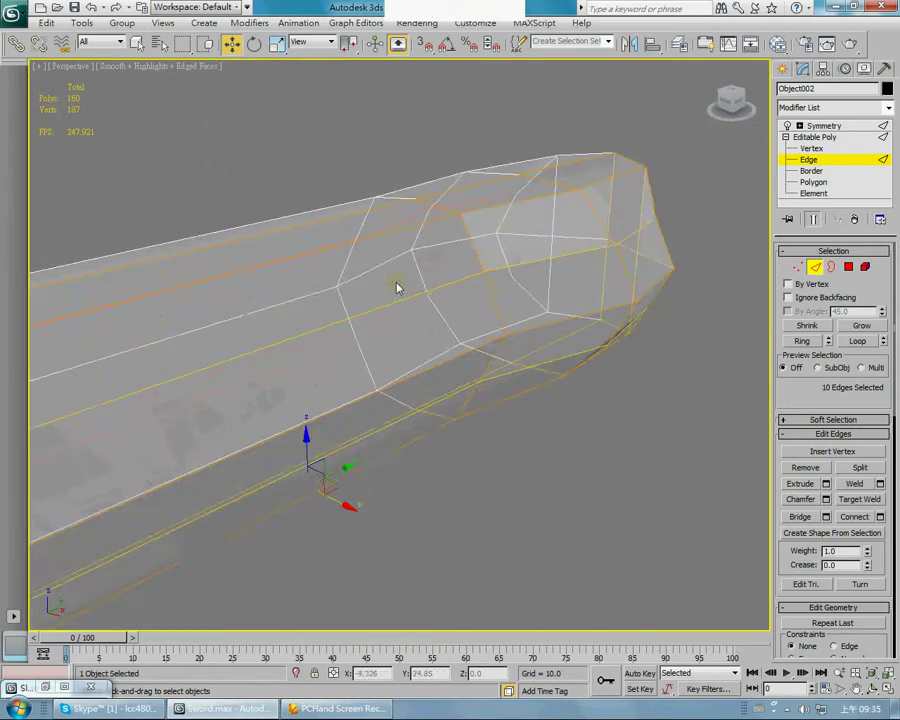
pyautogui.keyDown('alt'); pyautogui.moveTo(488, 323); pyautogui.dragTo(320, 462, button='middle'); pyautogui.keyUp('alt')
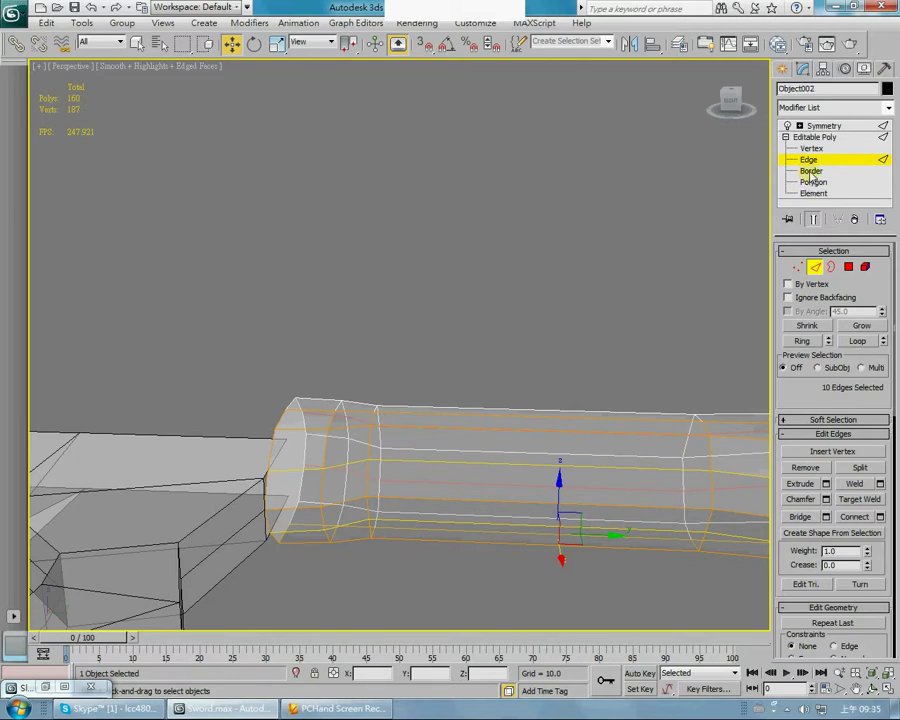
pyautogui.keyDown('alt'); pyautogui.moveTo(557, 330); pyautogui.dragTo(426, 360, button='middle'); pyautogui.keyUp('alt')
pyautogui.scroll(3, 398, 346)
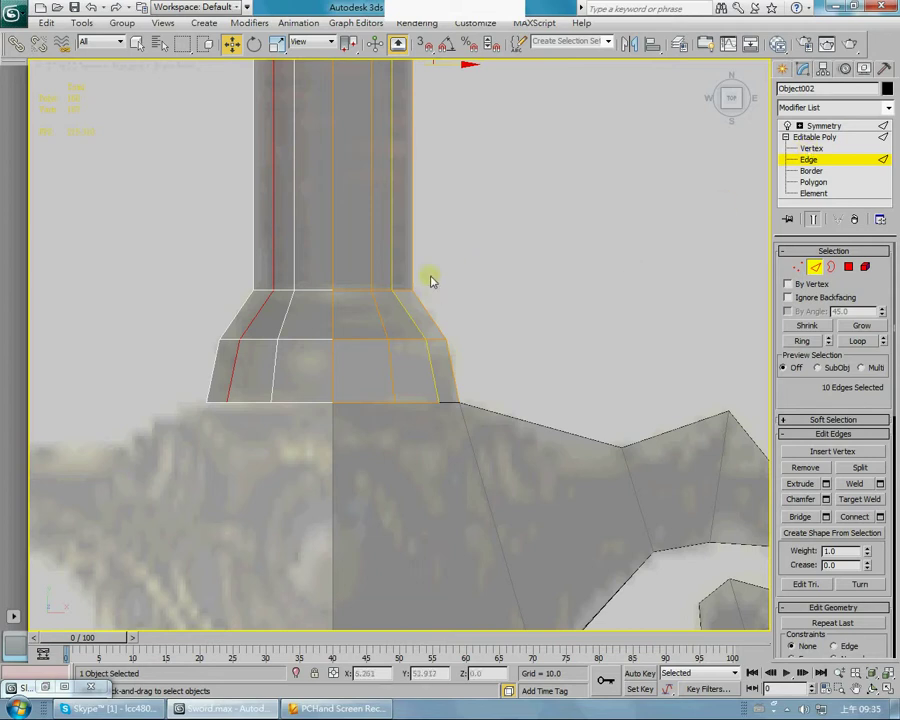
# Step: Select both rings of polygons that form the collar between the grip and the guard
pyautogui.click(813, 182)
pyautogui.moveTo(478, 363); pyautogui.dragTo(391, 320)
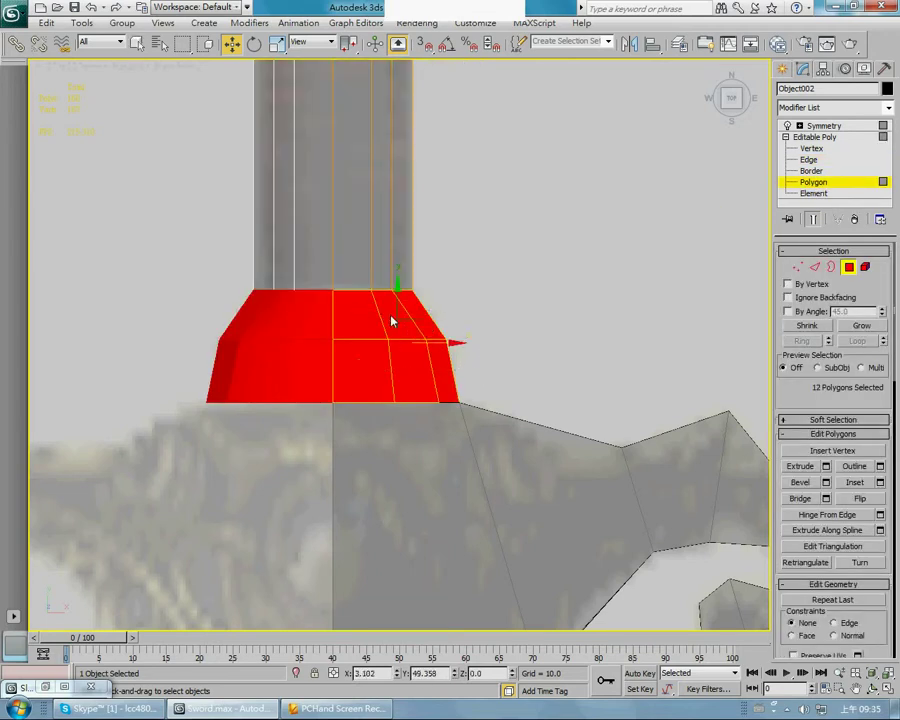
pyautogui.click(800, 467)
pyautogui.moveTo(430, 363); pyautogui.dragTo(445, 360)
pyautogui.hotkey('ctrl', 'z')
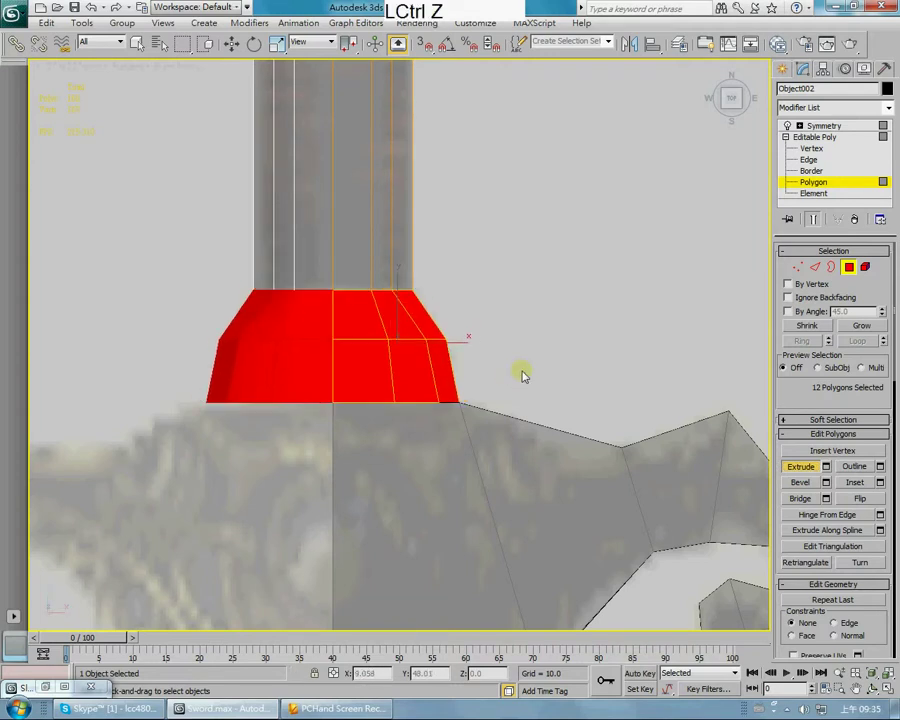
# Step: Start a parametric extrusion of the selected collar polygons with the extrusion type set to Local Normal
pyautogui.click(826, 467)
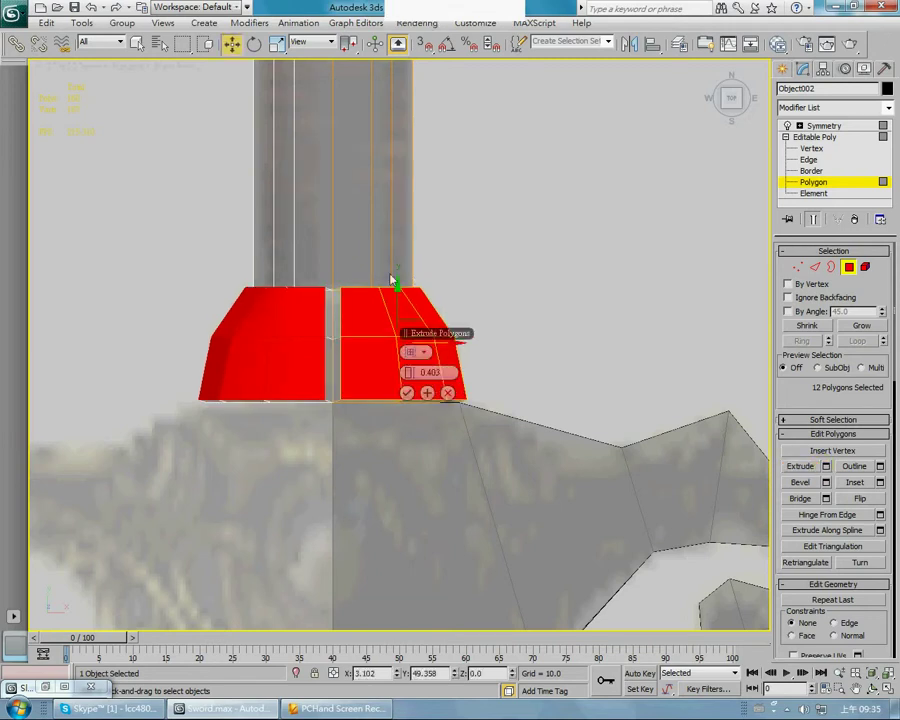
pyautogui.moveTo(421, 354); pyautogui.dragTo(467, 376)
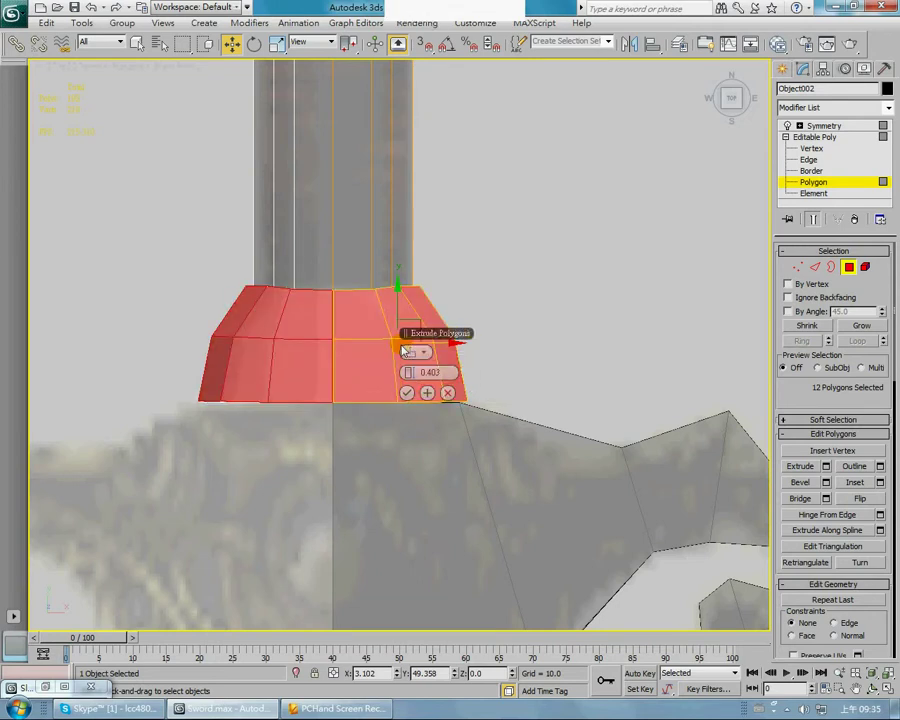
pyautogui.moveTo(423, 340)
pyautogui.keyDown('alt'); pyautogui.mouseDown(button='middle')
pyautogui.moveTo(542, 311)
pyautogui.moveTo(486, 328)
pyautogui.moveTo(335, 267)
pyautogui.moveTo(440, 295)
pyautogui.moveTo(318, 336)
pyautogui.moveTo(366, 313)
pyautogui.moveTo(423, 340)
pyautogui.mouseUp(button='middle'); pyautogui.keyUp('alt')
pyautogui.scroll(2, 353, 295)
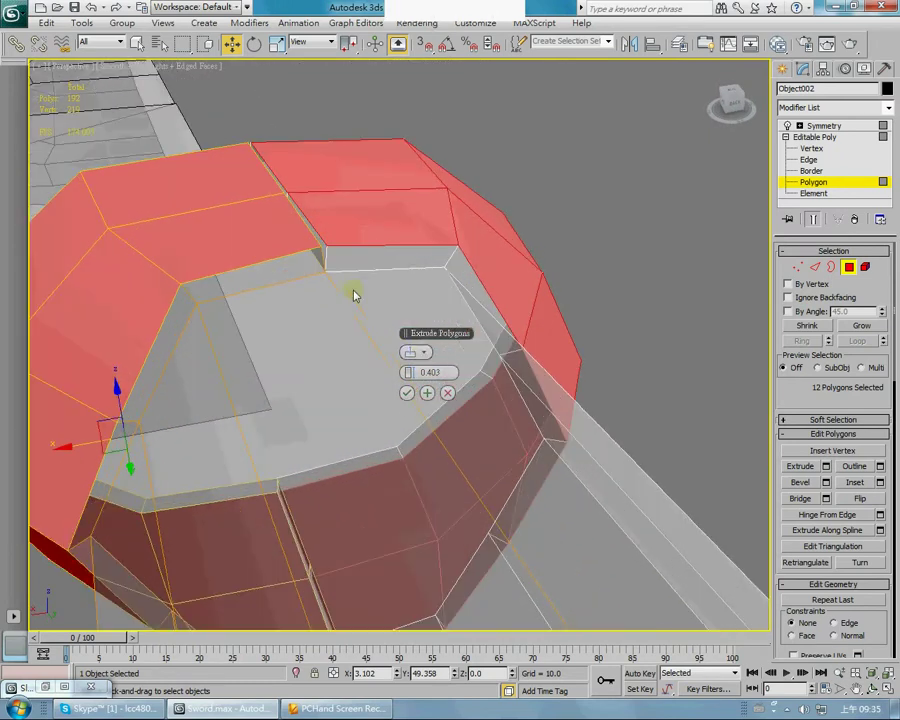
# Step: Compare the Group extrusion type with Local Normal along the collar's mirror seam, ending on Local Normal
pyautogui.click(418, 352)
pyautogui.click(465, 392)
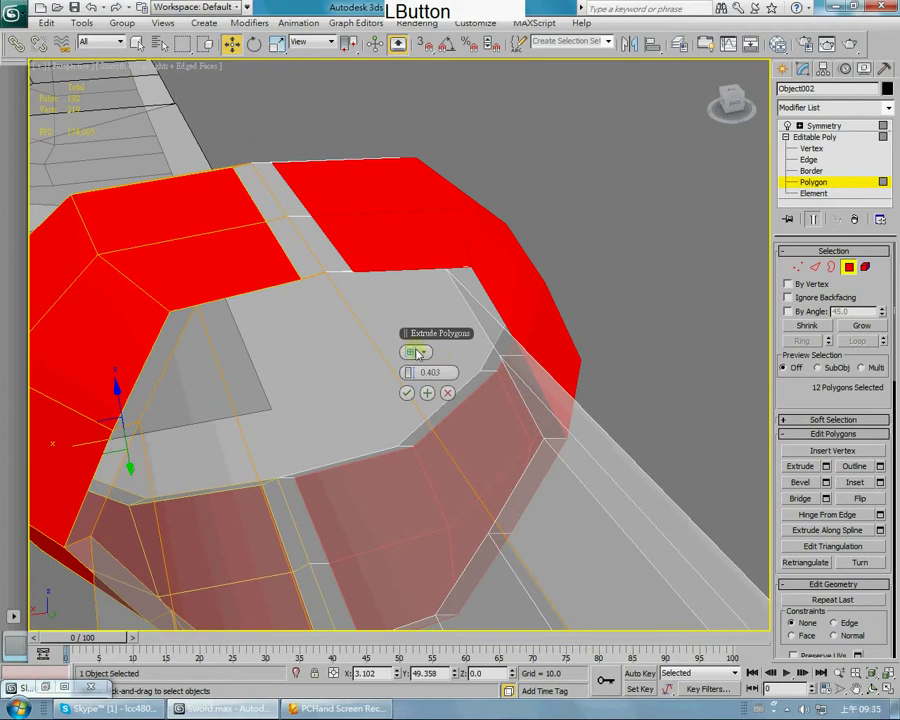
pyautogui.keyDown('alt'); pyautogui.moveTo(195, 326); pyautogui.dragTo(210, 275, button='middle'); pyautogui.keyUp('alt')
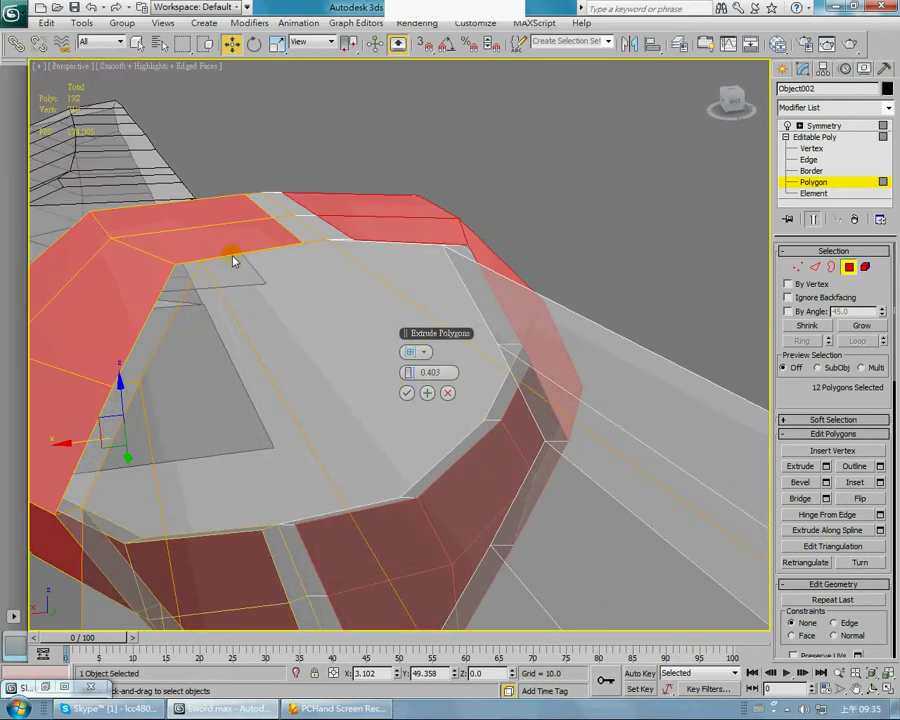
pyautogui.click(422, 352)
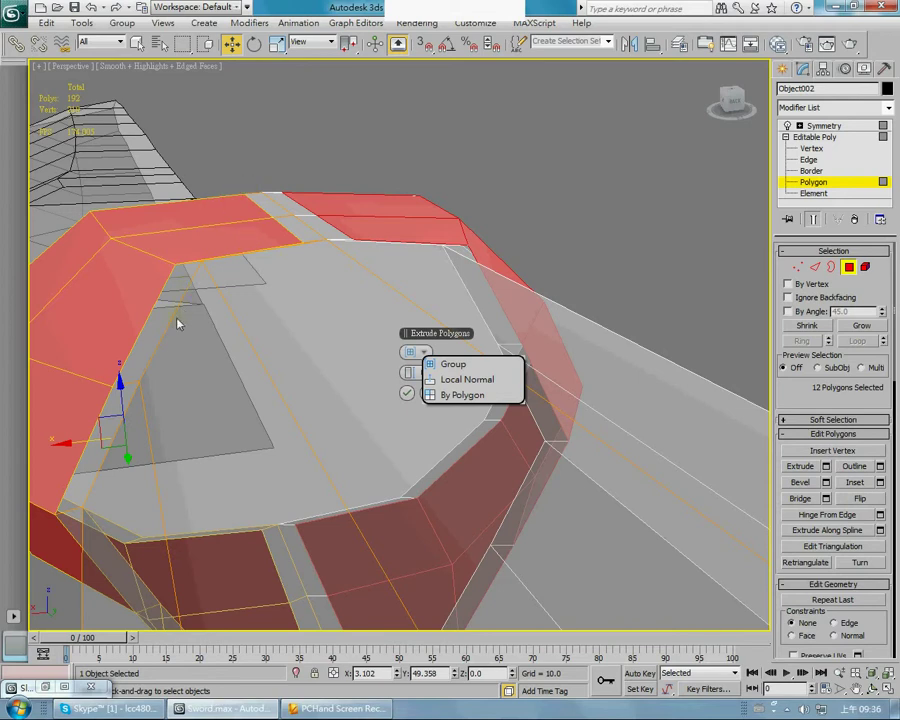
pyautogui.click(472, 381)
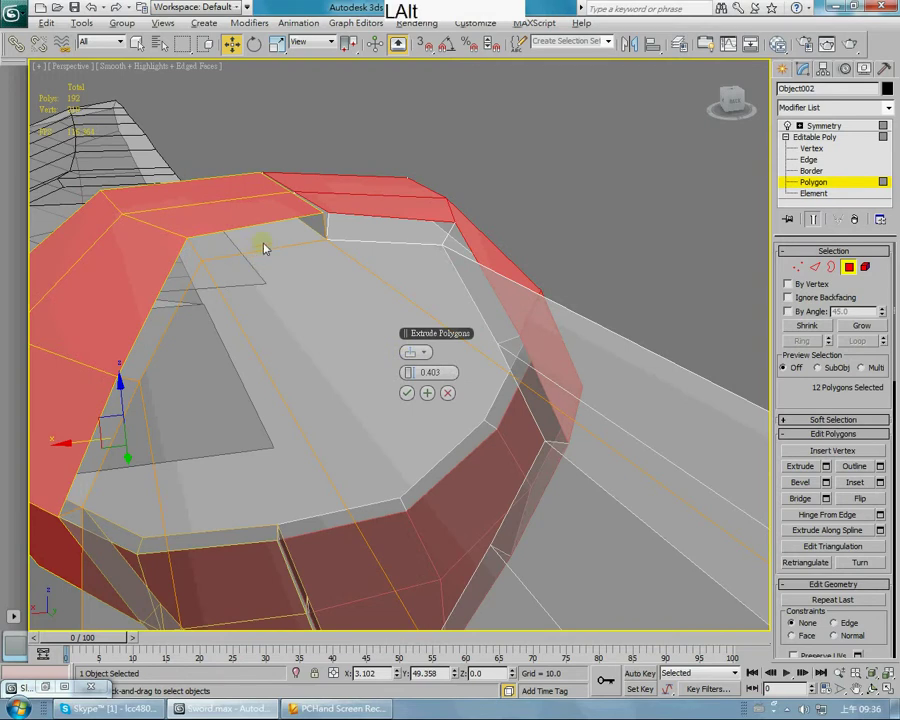
pyautogui.keyDown('alt'); pyautogui.moveTo(313, 261); pyautogui.dragTo(333, 276, button='middle'); pyautogui.keyUp('alt')
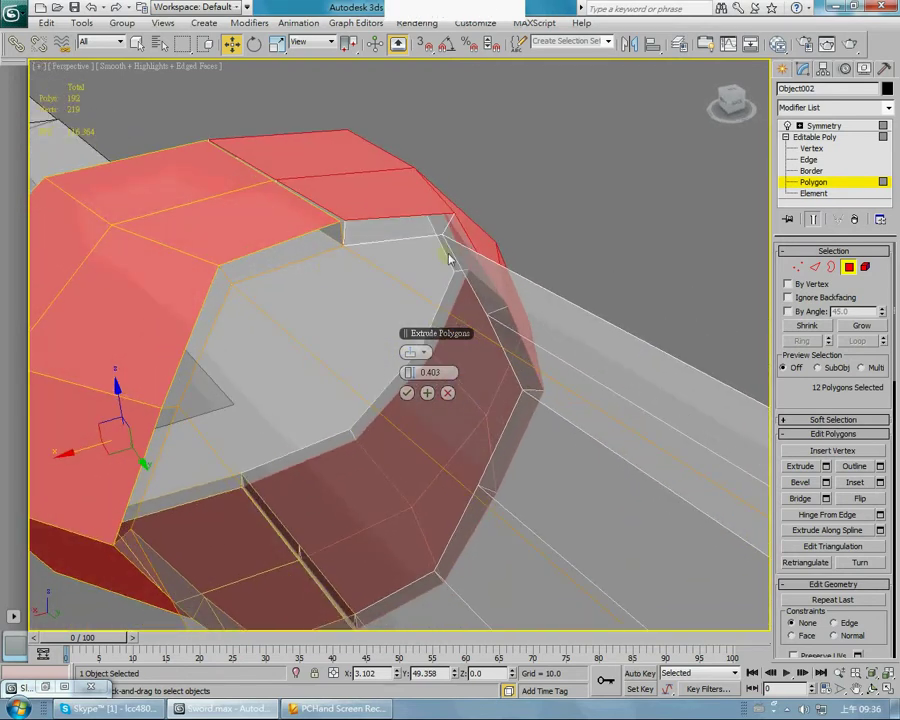
# Step: Set the collar extrusion height to 0.3 and apply it
pyautogui.click(430, 375)
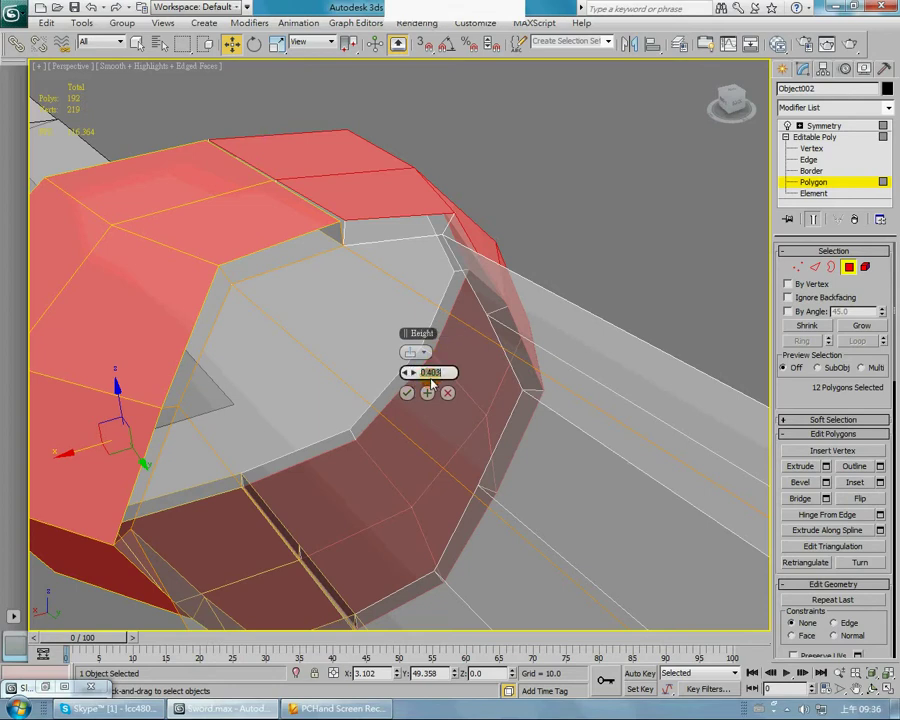
pyautogui.write('0')
pyautogui.press('Return')
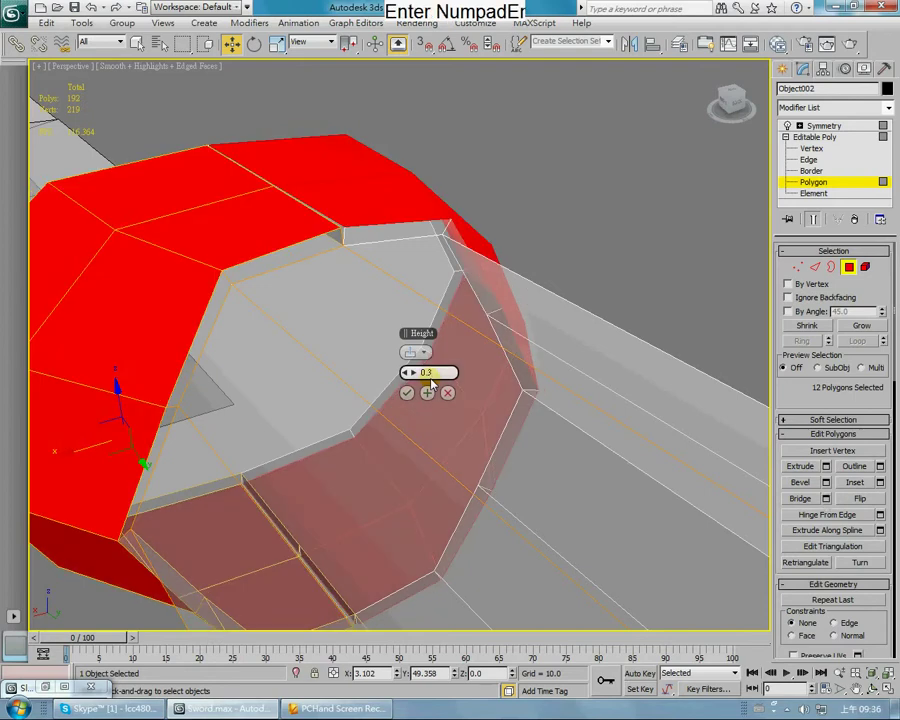
pyautogui.write('.')
pyautogui.press('Return')
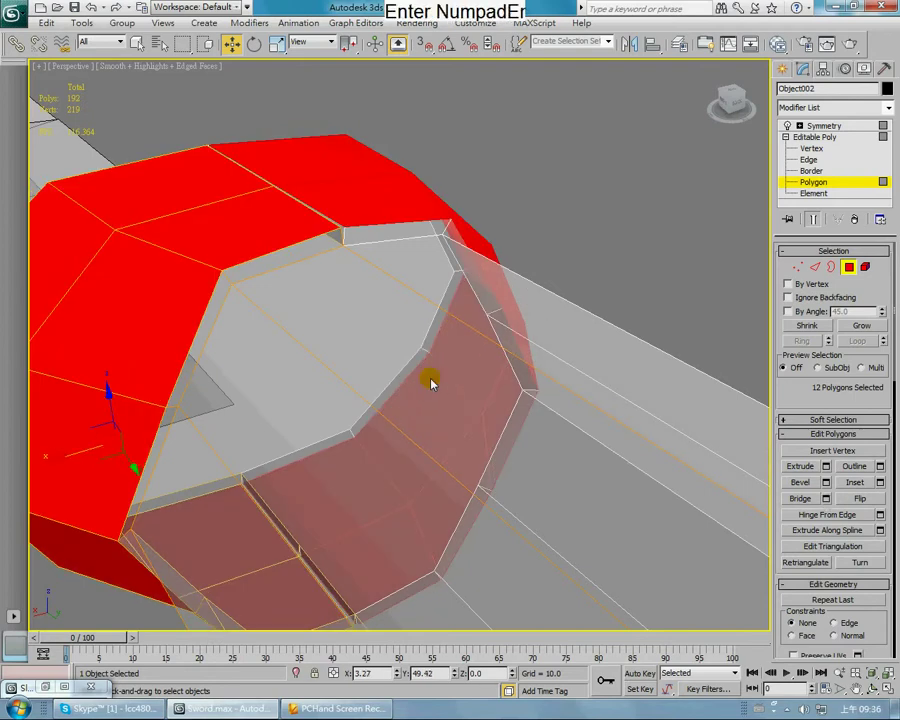
# Step: Select the full ring of collar polygons closest to the guard
pyautogui.keyDown('alt'); pyautogui.moveTo(468, 265); pyautogui.dragTo(310, 343, button='middle'); pyautogui.keyUp('alt')
pyautogui.click(436, 150)
pyautogui.moveTo(440, 147); pyautogui.dragTo(248, 248, button='middle')
pyautogui.click(248, 248)
pyautogui.keyDown('alt'); pyautogui.moveTo(246, 334); pyautogui.dragTo(240, 397, button='middle'); pyautogui.keyUp('alt')
pyautogui.hotkey('shift', 'z')
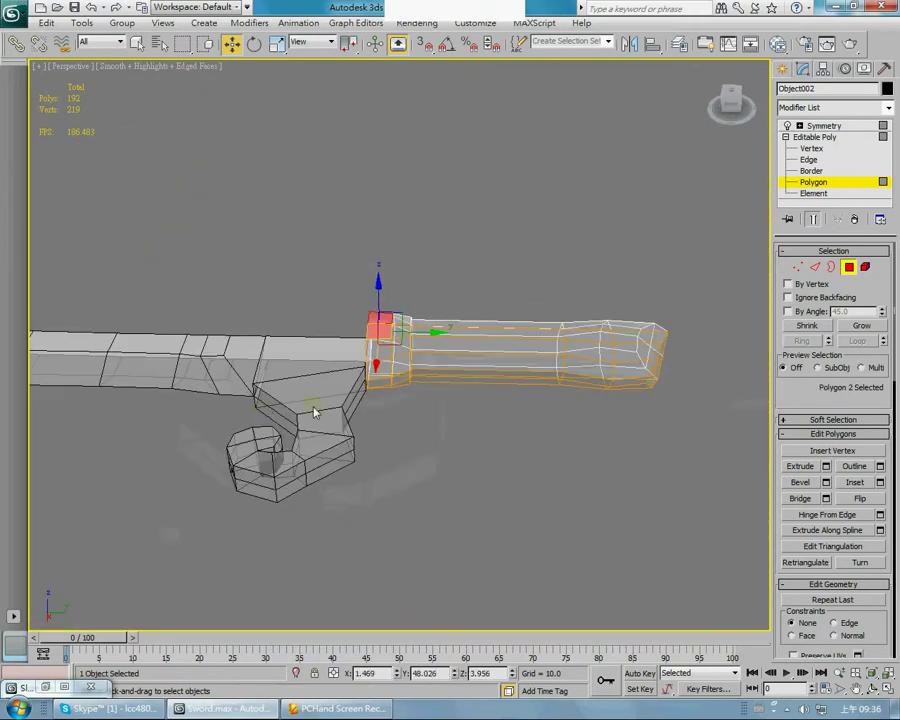
pyautogui.hotkey('shift', 'z')
pyautogui.keyDown('shift'); pyautogui.click(351, 372); pyautogui.keyUp('shift')
pyautogui.keyDown('alt'); pyautogui.moveTo(351, 372); pyautogui.dragTo(362, 302, button='middle'); pyautogui.keyUp('alt')
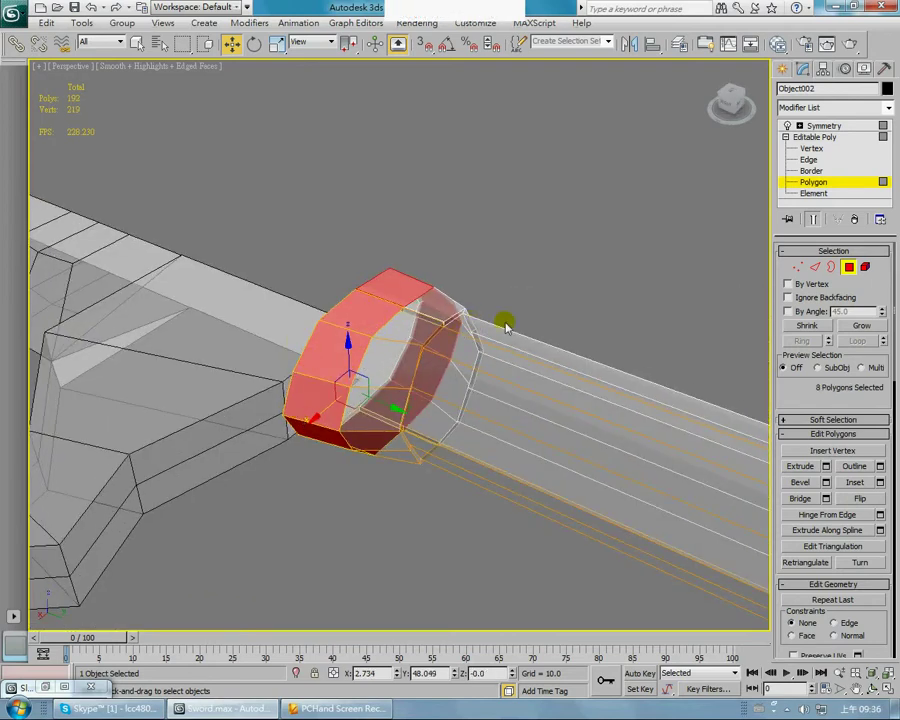
# Step: Extrude the selected collar ring by 0.3 along Local Normal, then clear the polygon selection
pyautogui.click(800, 466)
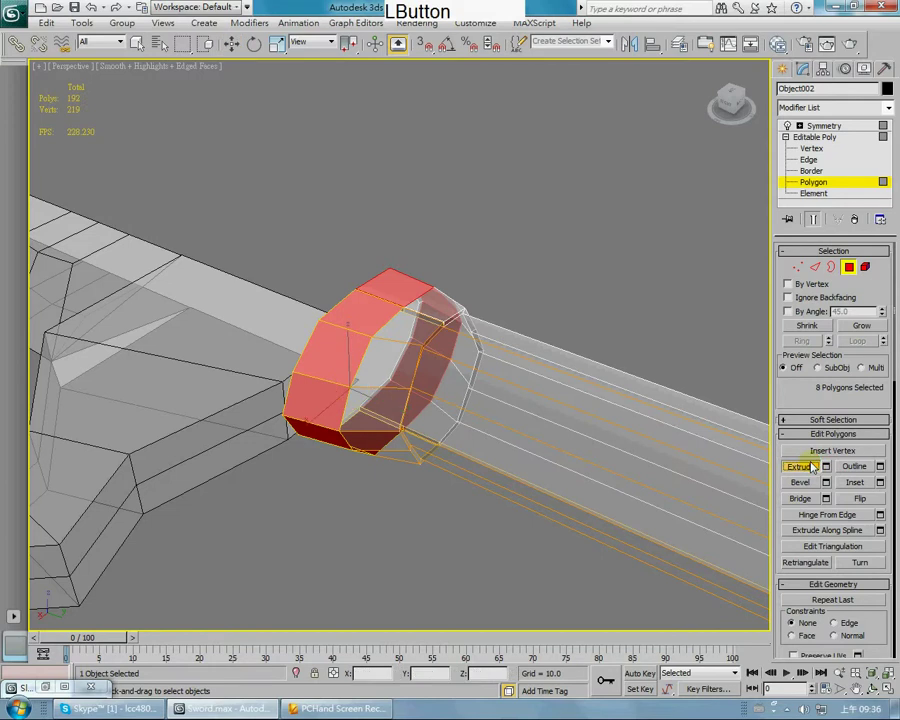
pyautogui.click(826, 466)
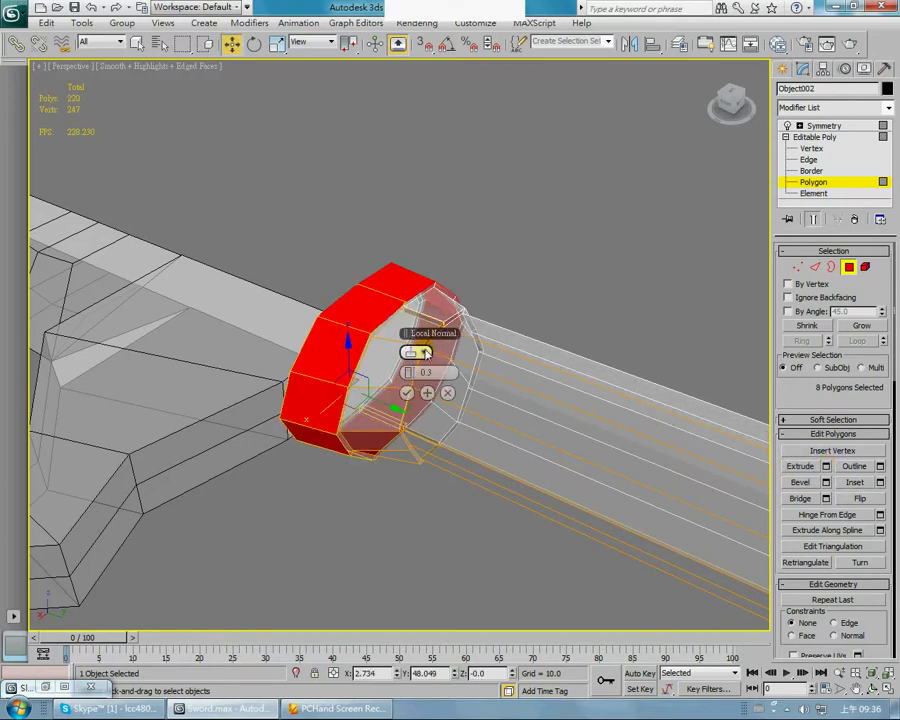
pyautogui.moveTo(410, 362); pyautogui.dragTo(416, 372)
pyautogui.click(407, 392)
pyautogui.keyDown('alt'); pyautogui.moveTo(428, 374); pyautogui.dragTo(446, 311, button='middle'); pyautogui.keyUp('alt')
pyautogui.click(565, 299)
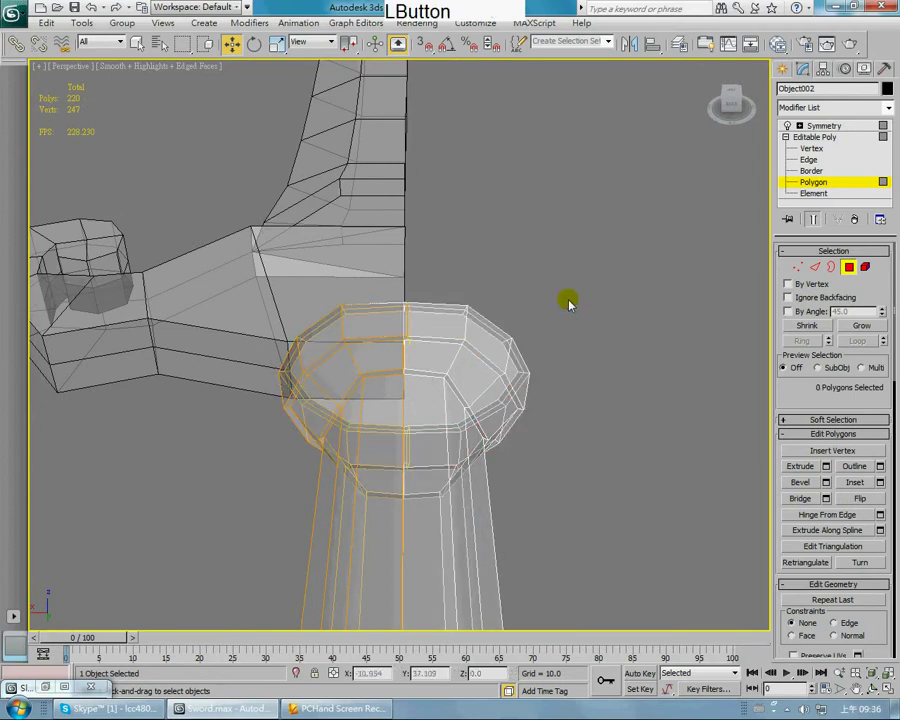
# Step: Remove the Symmetry modifier from the handle and bring the open seam side of the collar into view
pyautogui.click(818, 128)
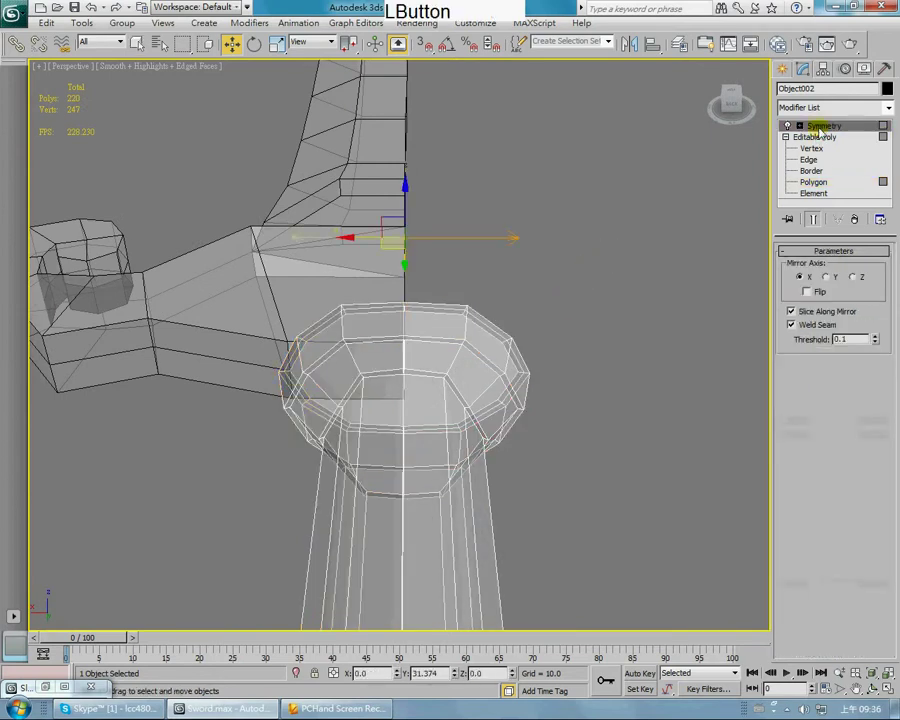
pyautogui.click(856, 219)
pyautogui.keyDown('alt'); pyautogui.moveTo(525, 287); pyautogui.dragTo(319, 259, button='middle'); pyautogui.keyUp('alt')
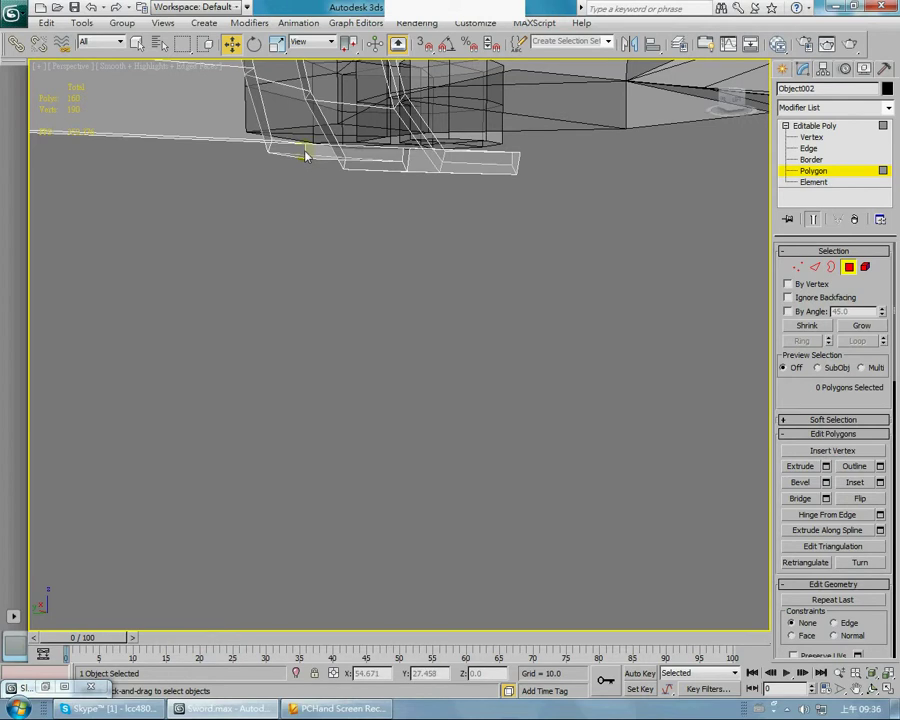
pyautogui.keyDown('alt'); pyautogui.moveTo(306, 156); pyautogui.dragTo(306, 416, button='middle'); pyautogui.keyUp('alt')
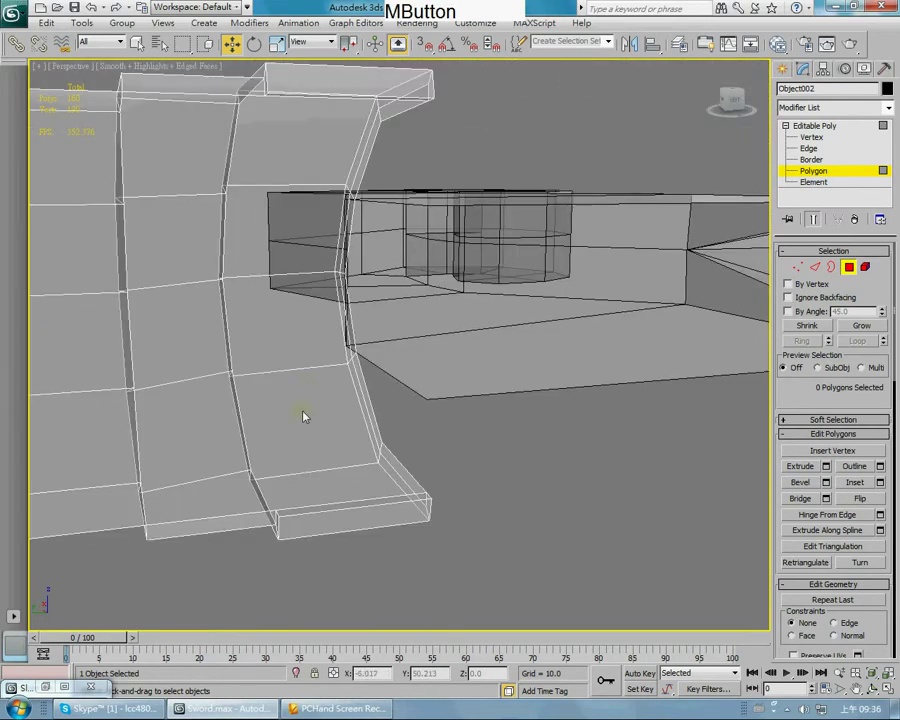
# Step: Delete the leftover seam-side polygon on the lower step of the collar beside the grip
pyautogui.click(249, 522)
pyautogui.press('Delete')
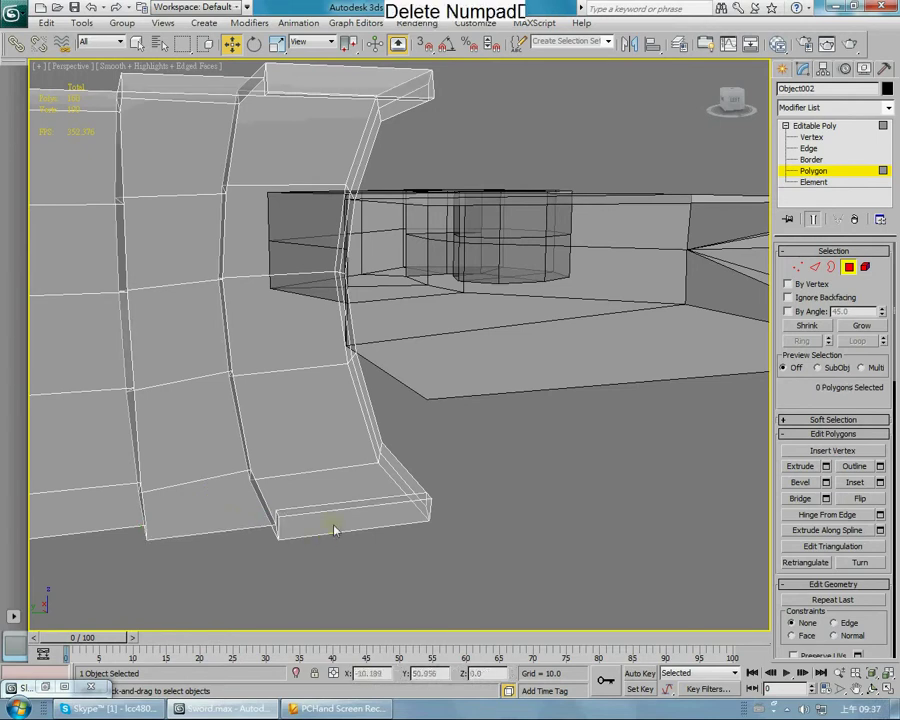
pyautogui.keyDown('alt'); pyautogui.moveTo(389, 537); pyautogui.dragTo(389, 477, button='middle'); pyautogui.keyUp('alt')
pyautogui.scroll(3, 389, 477)
# Step: Raise the opacity of the handle's see-through Standard material so the model displays solid
pyautogui.press('m')
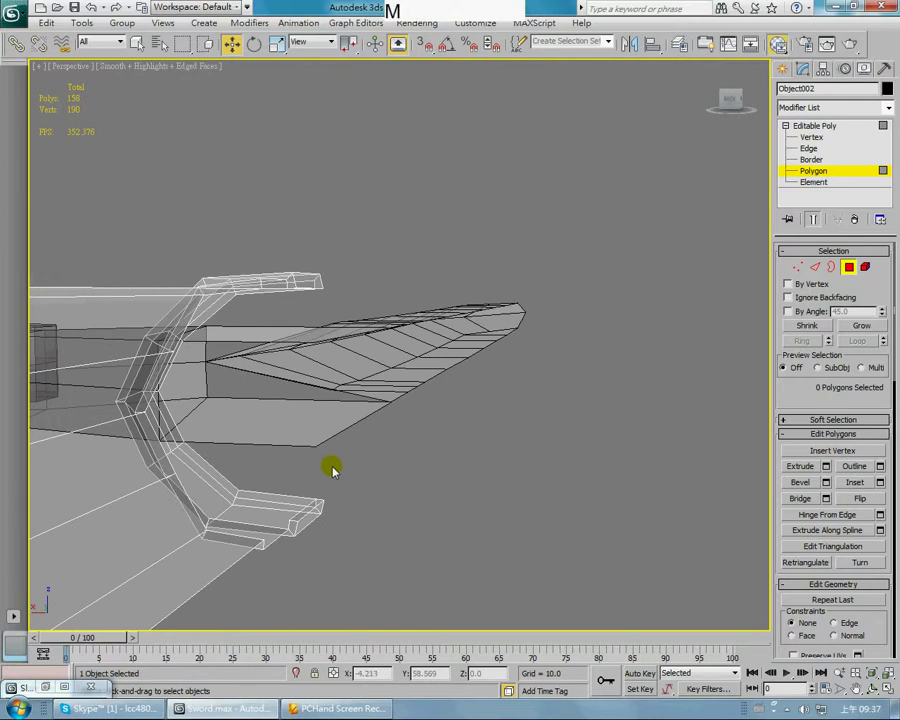
pyautogui.doubleClick(407, 355)
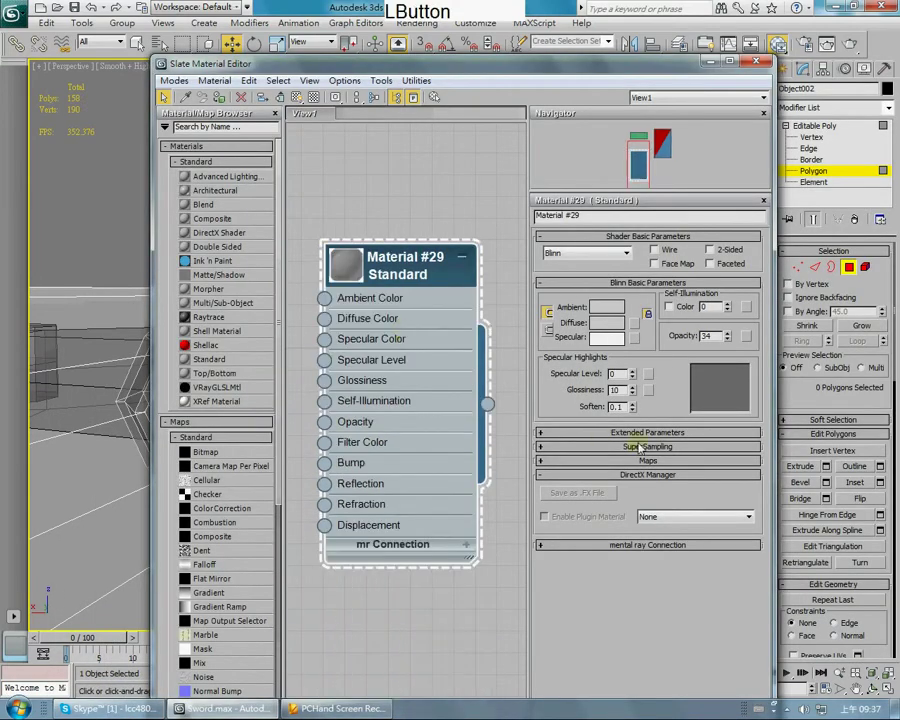
pyautogui.moveTo(728, 338); pyautogui.dragTo(729, 322)
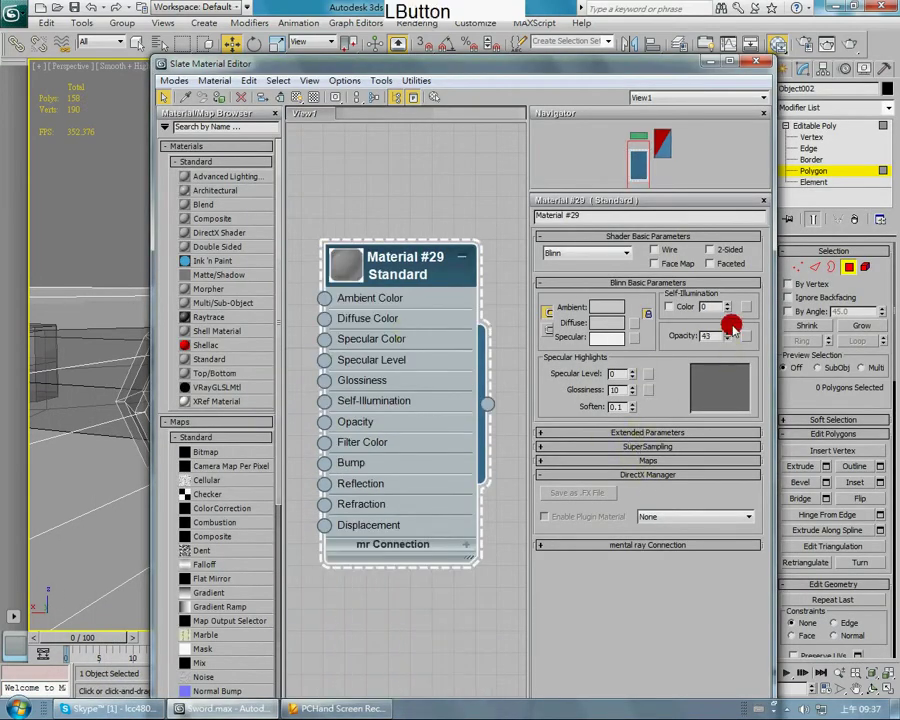
pyautogui.click(756, 63)
# Step: Delete the leftover polygons along the seam on the upper side of the collar's extruded steps
pyautogui.keyDown('alt'); pyautogui.moveTo(488, 301); pyautogui.dragTo(318, 160, button='middle'); pyautogui.keyUp('alt')
pyautogui.click(318, 158)
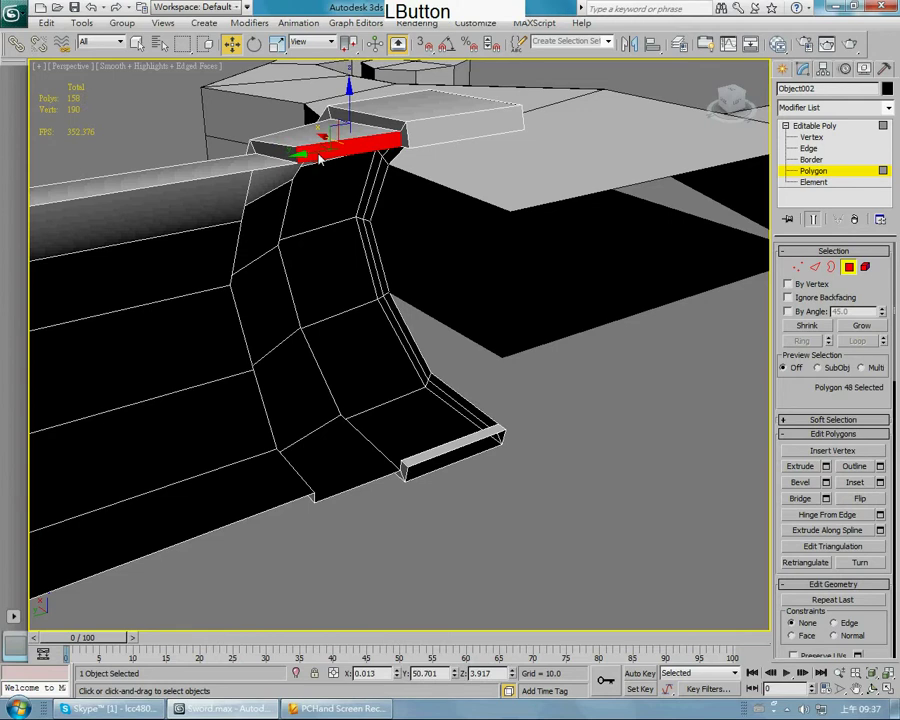
pyautogui.press('Delete')
pyautogui.click(448, 132)
pyautogui.press('Delete')
pyautogui.click(404, 138)
pyautogui.press('Delete')
pyautogui.click(460, 143)
pyautogui.press('Delete')
pyautogui.click(524, 120)
pyautogui.press('Delete')
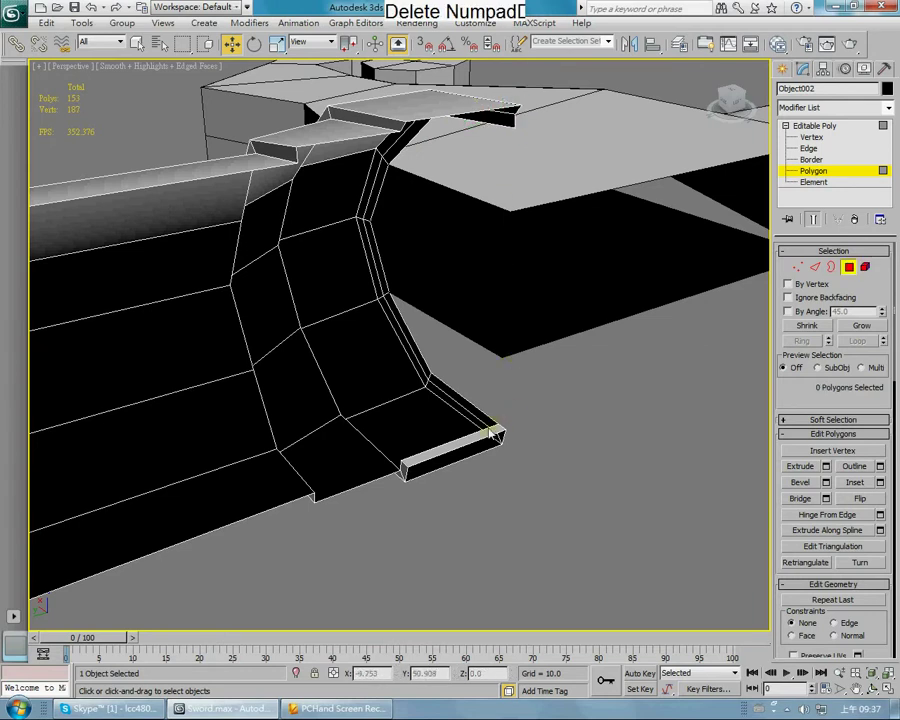
# Step: Delete the remaining seam-side polygons on the lower side of the collar ring nearest the guard
pyautogui.click(492, 433)
pyautogui.press('Delete')
pyautogui.click(402, 470)
pyautogui.press('Delete')
pyautogui.click(503, 432)
pyautogui.press('Delete')
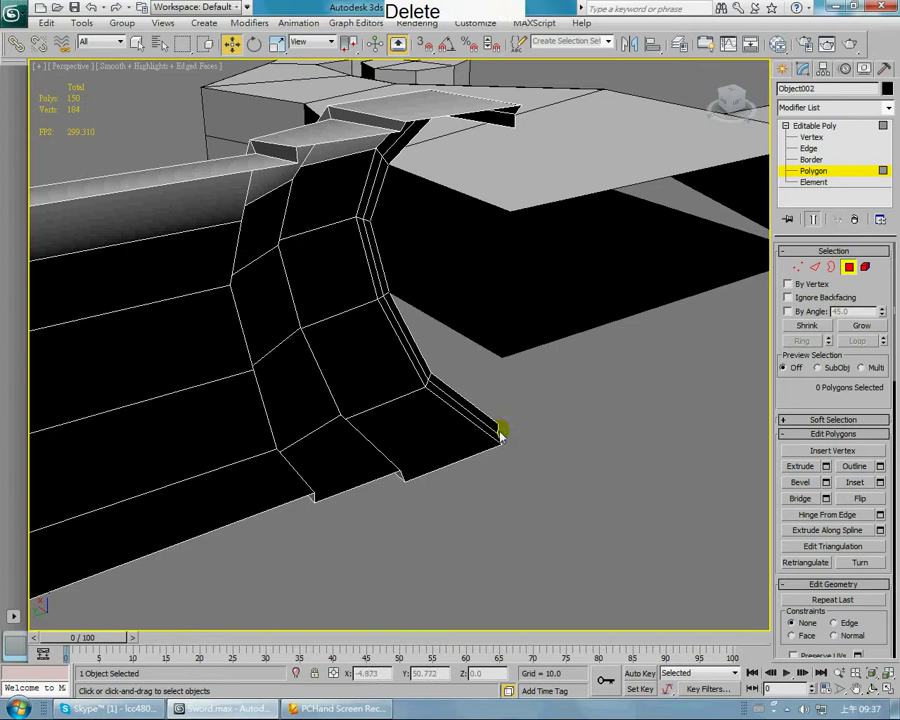
# Step: Select an open edge on the collar's seam and extend it to the full edge loop along the handle's open side
pyautogui.scroll(-6, 502, 440)
pyautogui.keyDown('alt'); pyautogui.moveTo(232, 424); pyautogui.dragTo(230, 330, button='middle'); pyautogui.keyUp('alt')
pyautogui.scroll(6, 318, 460)
pyautogui.scroll(5, 269, 410)
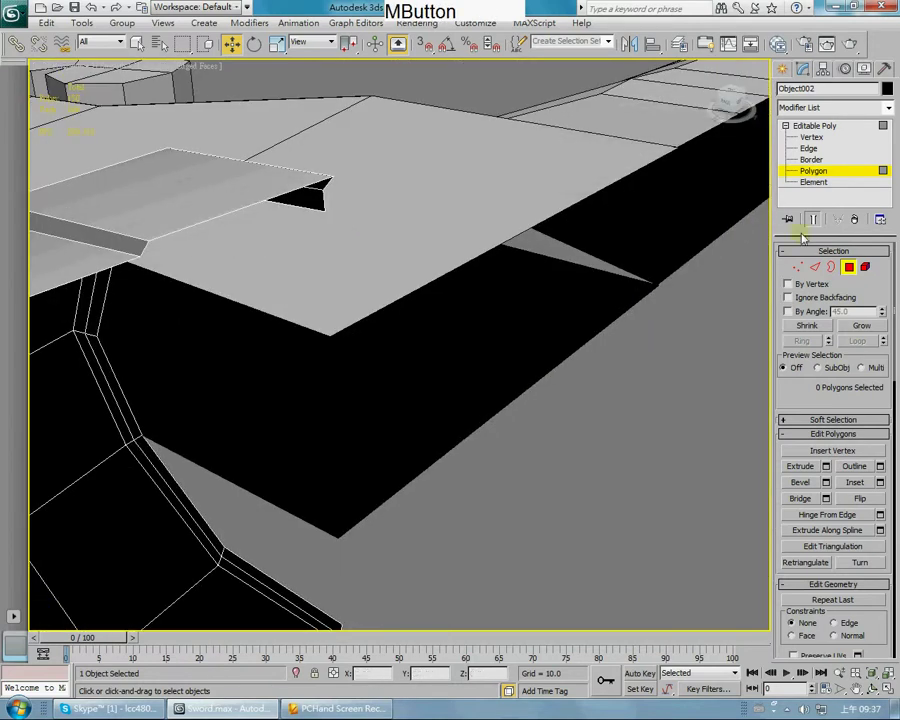
pyautogui.click(808, 149)
pyautogui.click(272, 198)
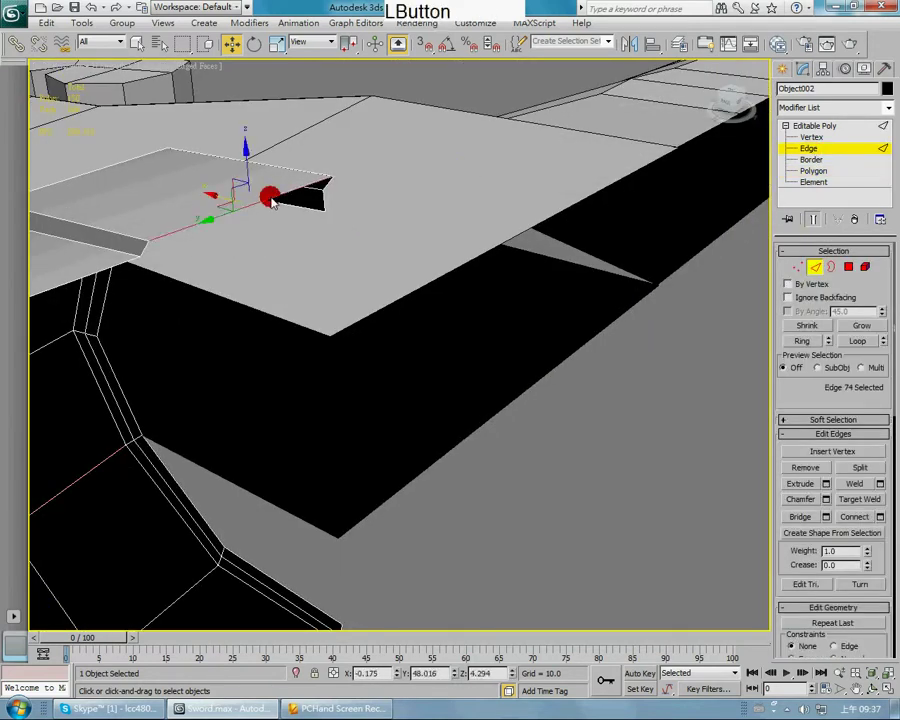
pyautogui.click(858, 342)
pyautogui.keyDown('alt'); pyautogui.moveTo(420, 250); pyautogui.dragTo(402, 285, button='middle'); pyautogui.keyUp('alt')
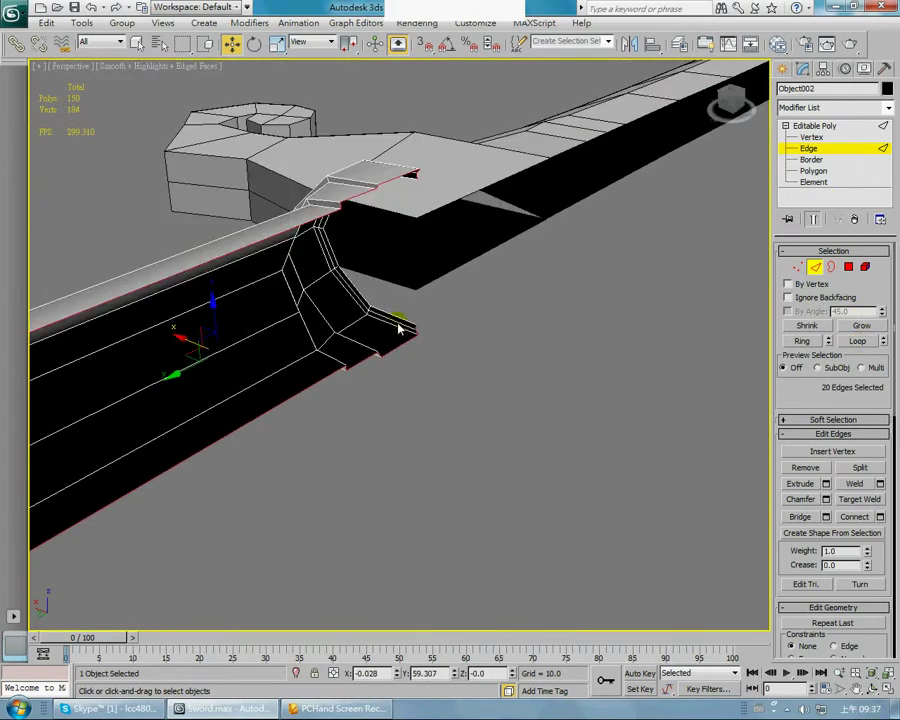
# Step: Scale the selected seam edges along X to line them up in one plane
pyautogui.press('r')
pyautogui.scroll(-5, 355, 390)
pyautogui.keyDown('alt'); pyautogui.moveTo(355, 390); pyautogui.dragTo(378, 338, button='middle'); pyautogui.keyUp('alt')
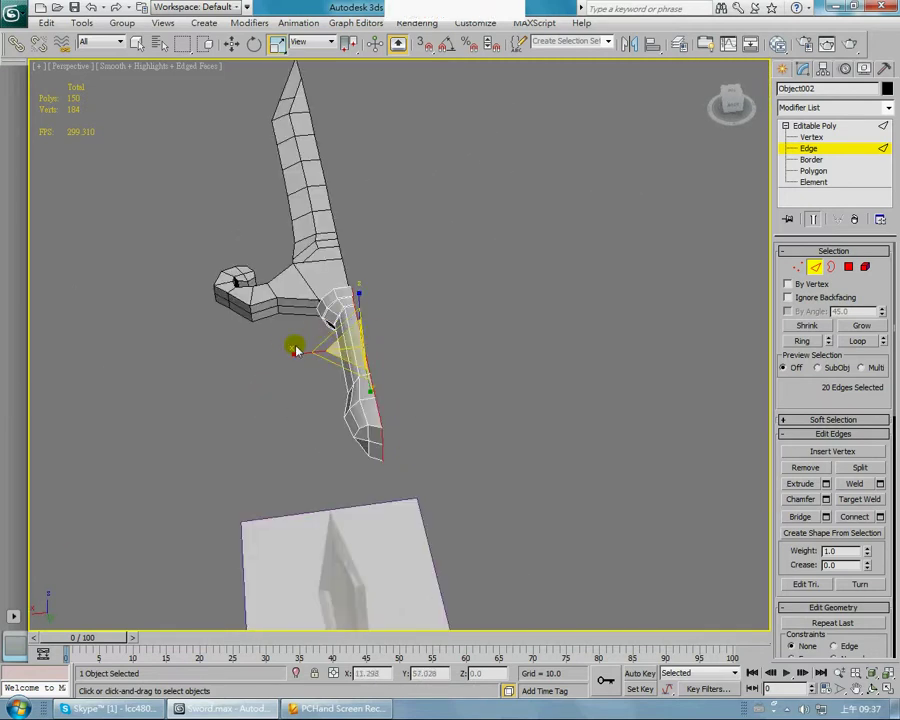
pyautogui.moveTo(295, 350); pyautogui.dragTo(157, 341)
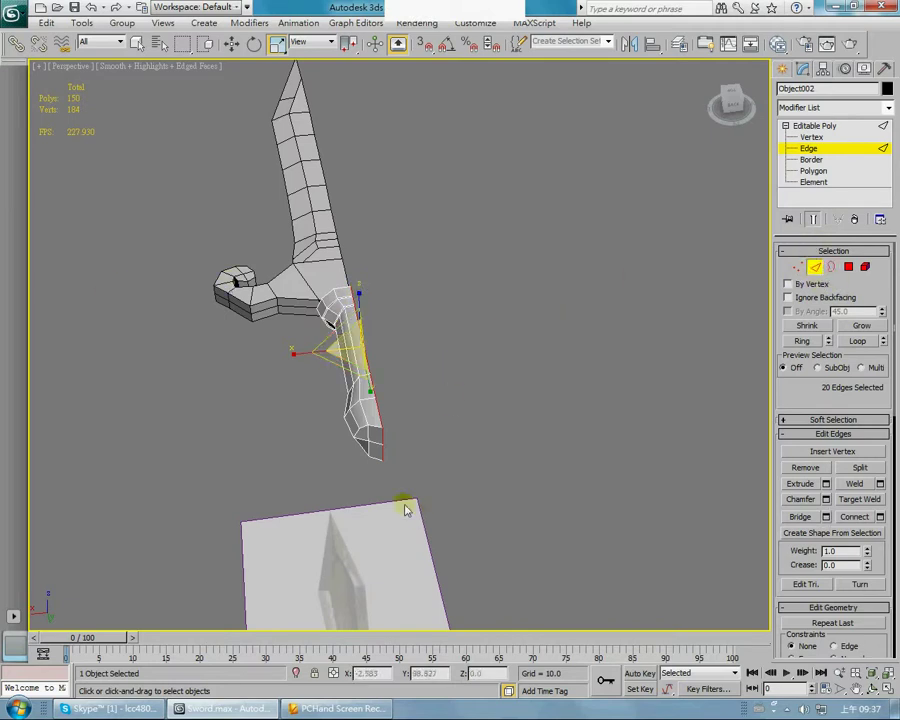
# Step: Set the X position of the selected seam edges to 0 and check the straightened seam
pyautogui.press('w')
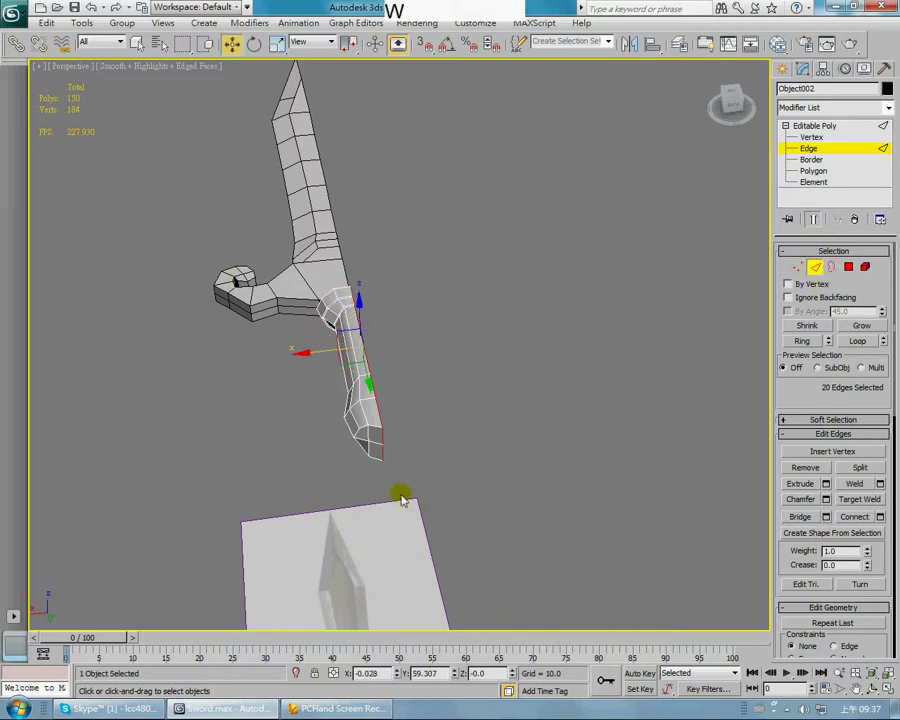
pyautogui.rightClick(399, 674)
pyautogui.keyDown('alt'); pyautogui.moveTo(445, 440); pyautogui.dragTo(428, 428, button='middle'); pyautogui.keyUp('alt')
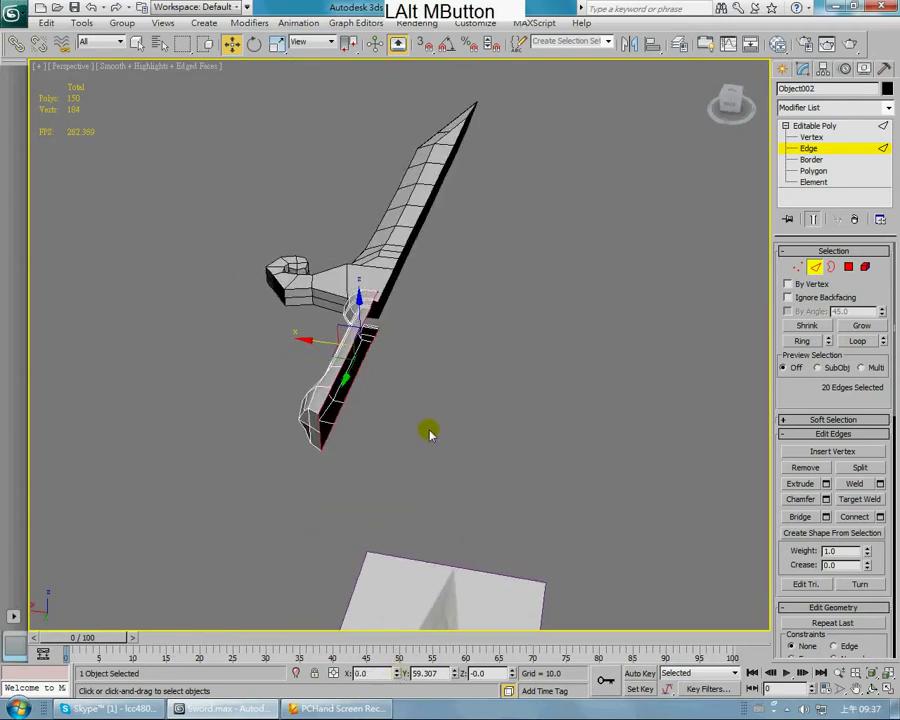
# Step: Clear the seam edge selection, check the collar's open side, and return the handle half to whole-object level
pyautogui.click(452, 418)
pyautogui.scroll(3, 427, 403)
pyautogui.scroll(8, 427, 403)
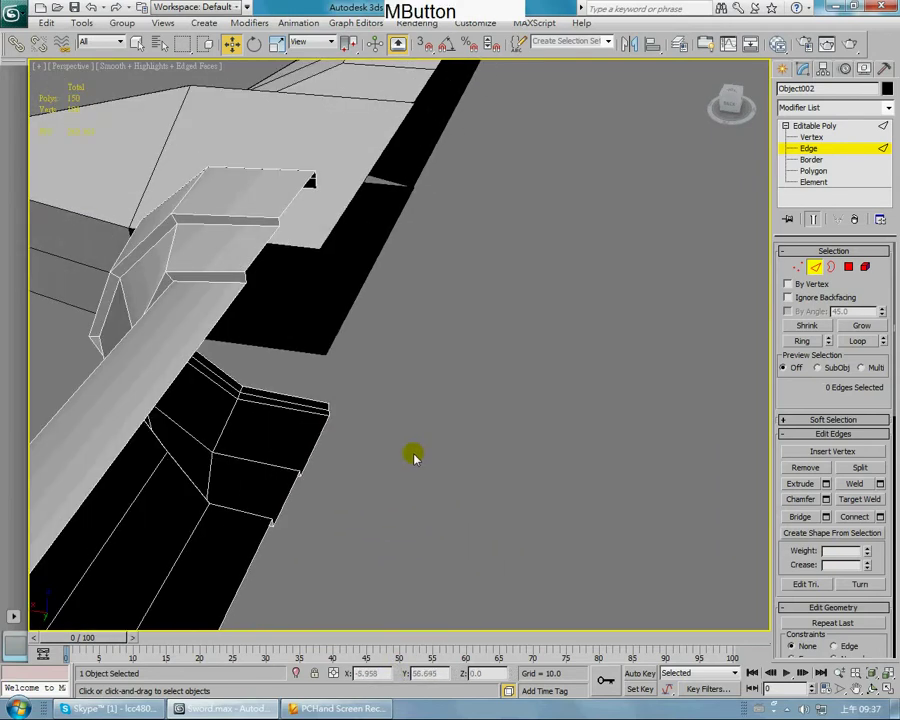
pyautogui.scroll(-5, 194, 267)
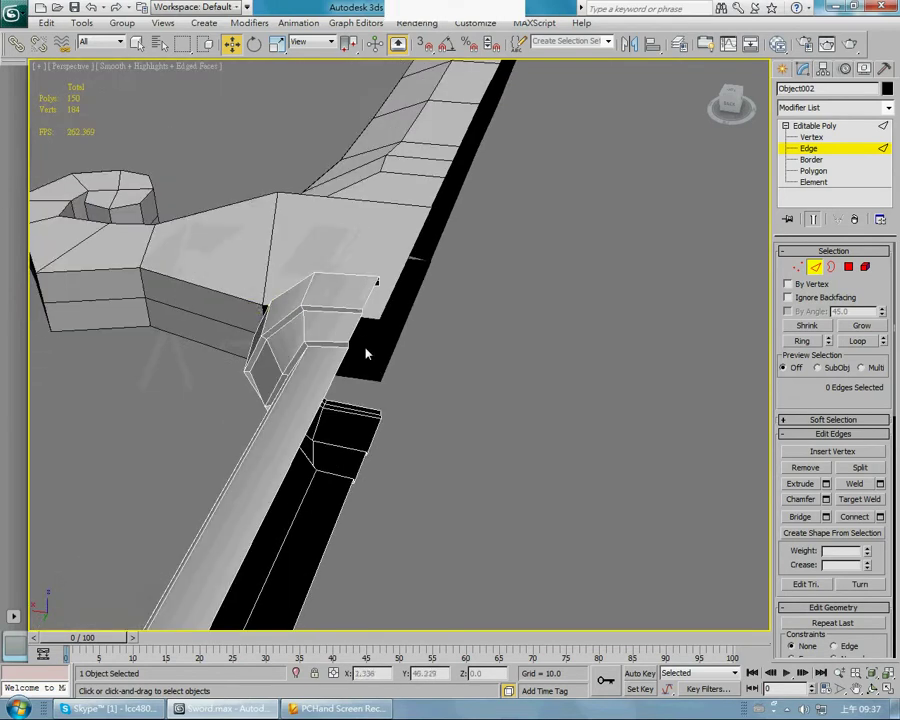
pyautogui.click(486, 362)
pyautogui.click(796, 126)
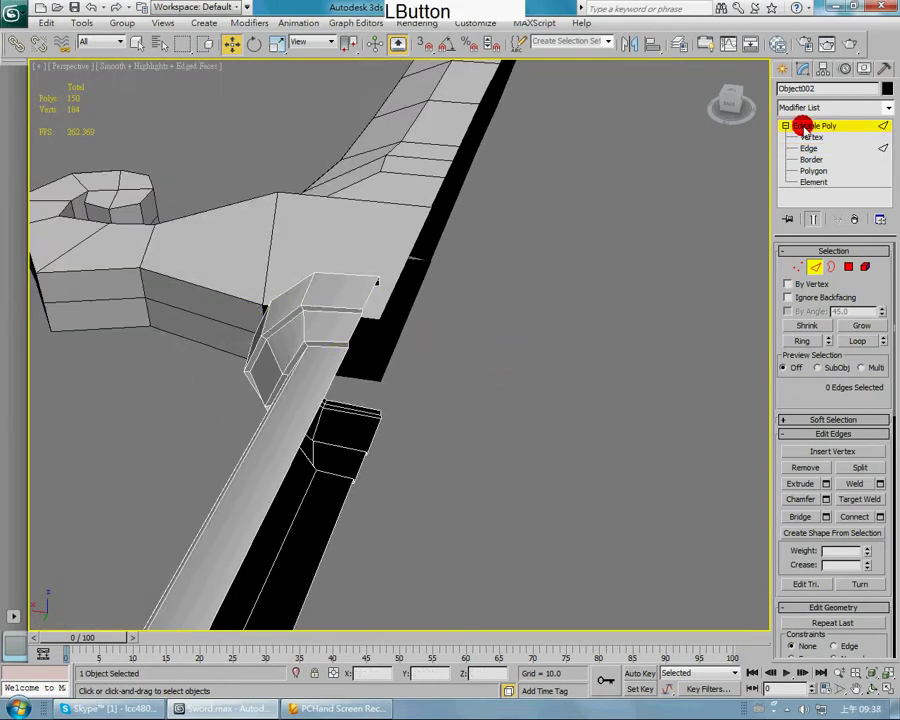
pyautogui.click(350, 308)
pyautogui.click(573, 291)
pyautogui.click(331, 349)
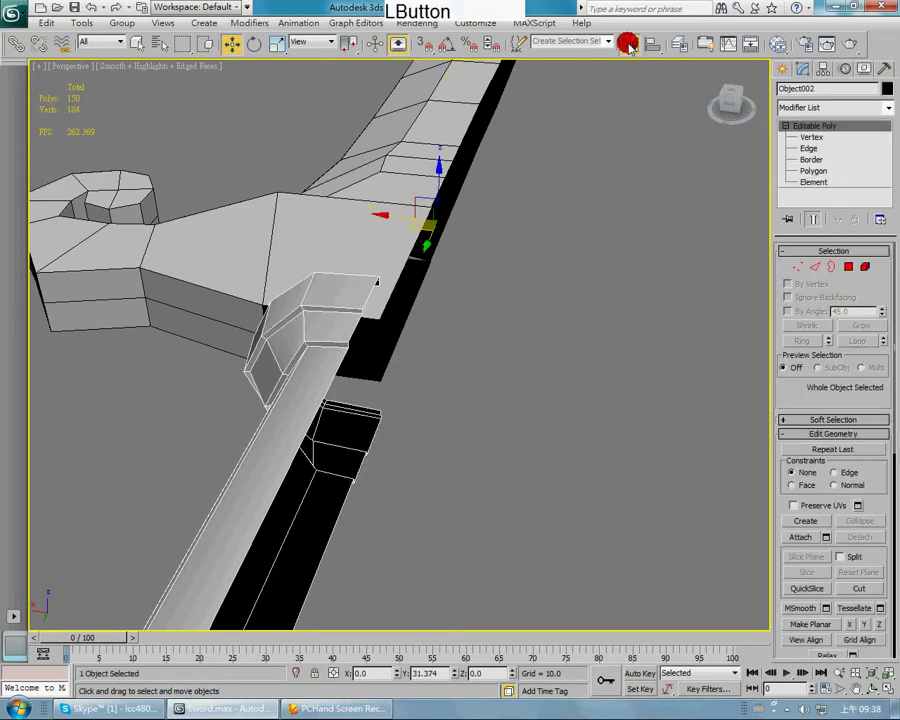
# Step: Mirror the handle half across the X axis as an instance to complete the handle
pyautogui.click(629, 43)
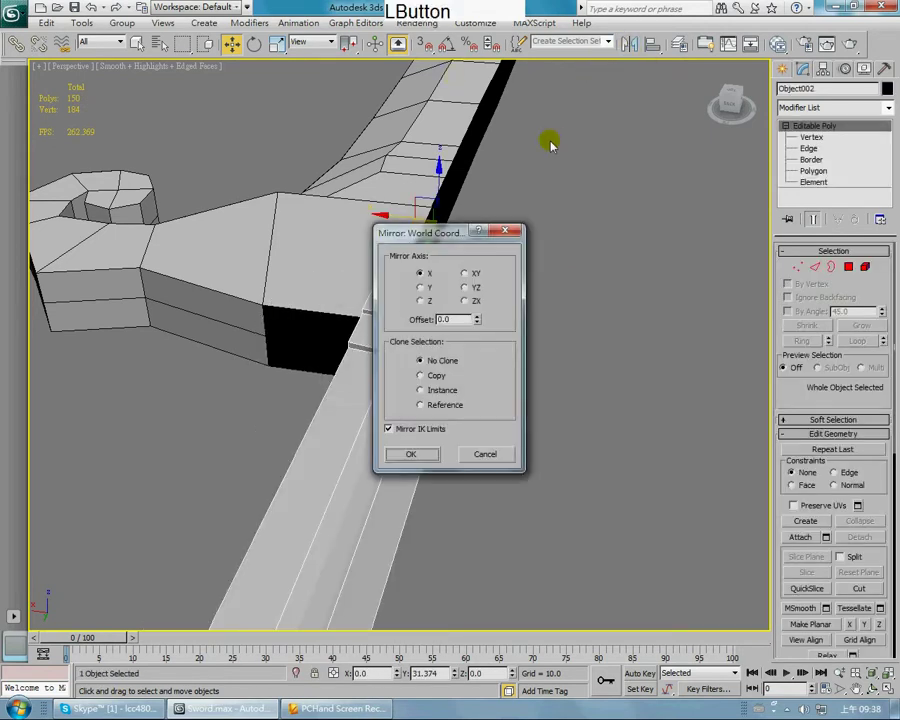
pyautogui.click(421, 390)
pyautogui.click(413, 455)
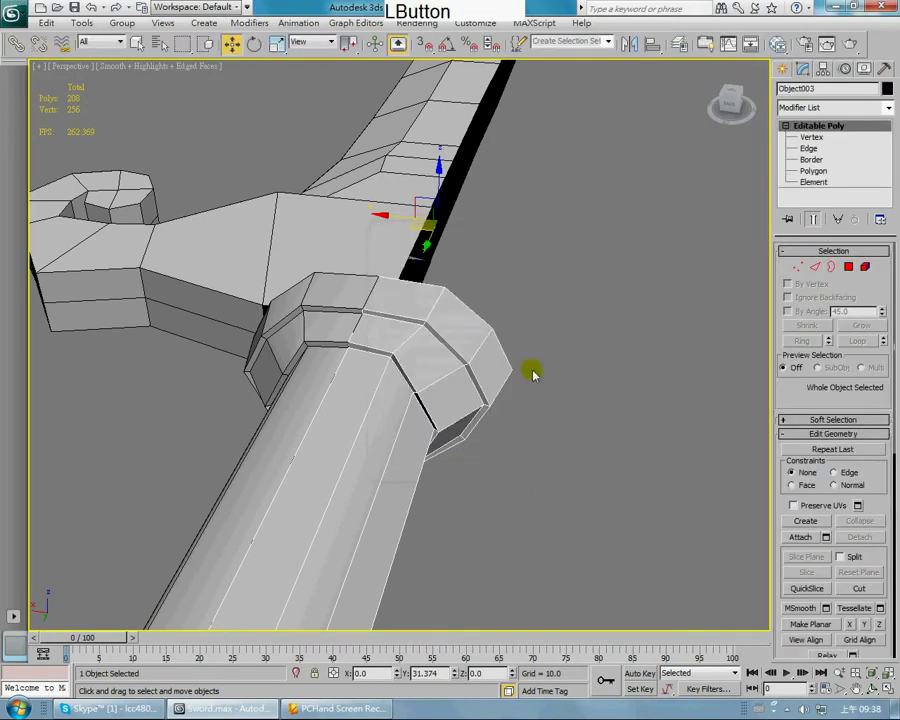
# Step: Deselect the handle and examine the mirrored grip, pommel and collar against the reference image in the top view
pyautogui.click(581, 320)
pyautogui.scroll(-3, 494, 354)
pyautogui.keyDown('alt'); pyautogui.moveTo(494, 354); pyautogui.dragTo(466, 397, button='middle'); pyautogui.keyUp('alt')
pyautogui.press('t')
pyautogui.moveTo(394, 366); pyautogui.dragTo(337, 303, button='middle')
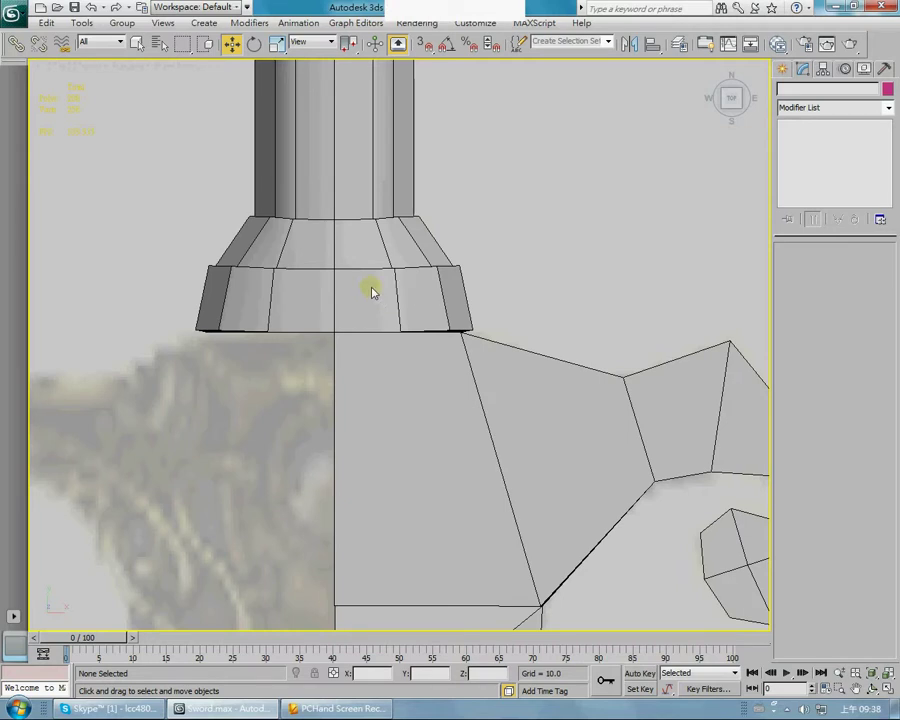
pyautogui.scroll(-2, 385, 310)
pyautogui.moveTo(392, 324)
pyautogui.mouseDown(button='middle')
pyautogui.moveTo(430, 256)
pyautogui.moveTo(405, 318)
pyautogui.mouseUp(button='middle')
pyautogui.scroll(-3, 402, 330)
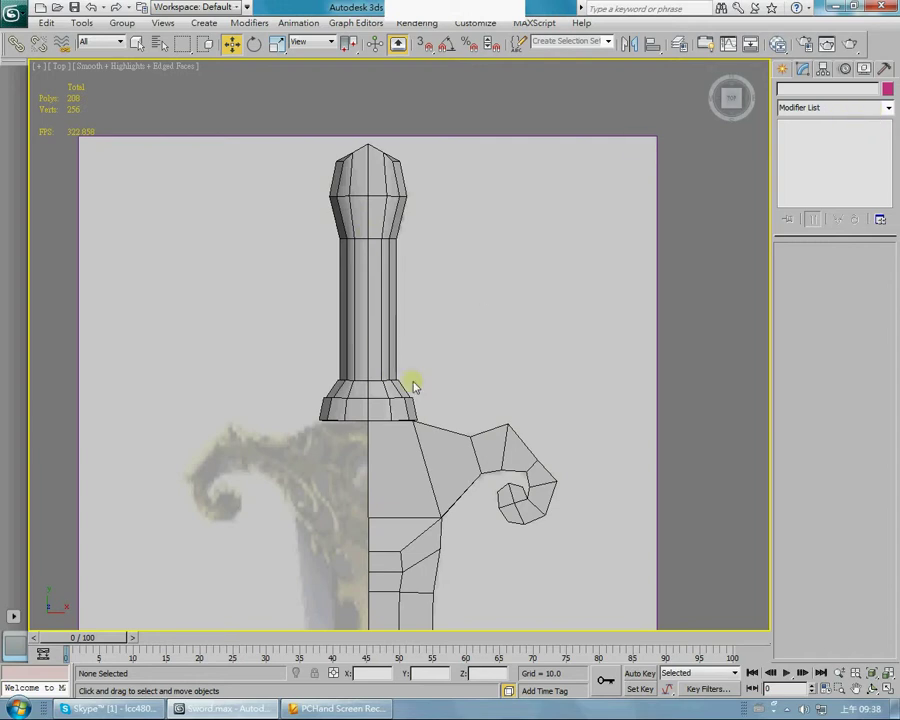
pyautogui.moveTo(377, 403); pyautogui.dragTo(404, 311, button='middle')
pyautogui.scroll(5, 408, 345)
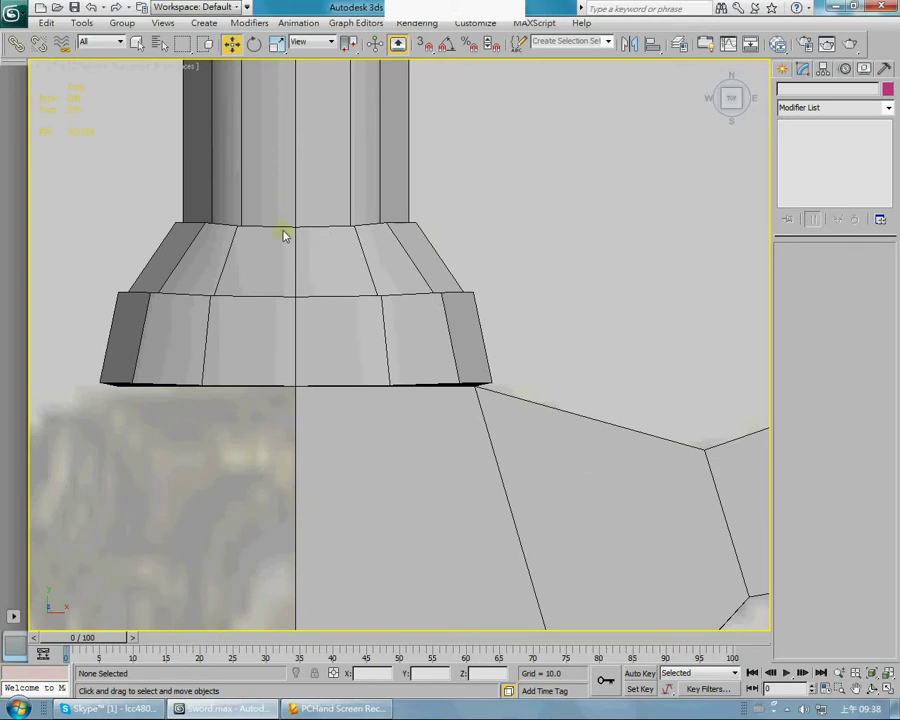
# Step: Return to the perspective view, select the original handle half near the collar, and enter edge editing
pyautogui.press('p')
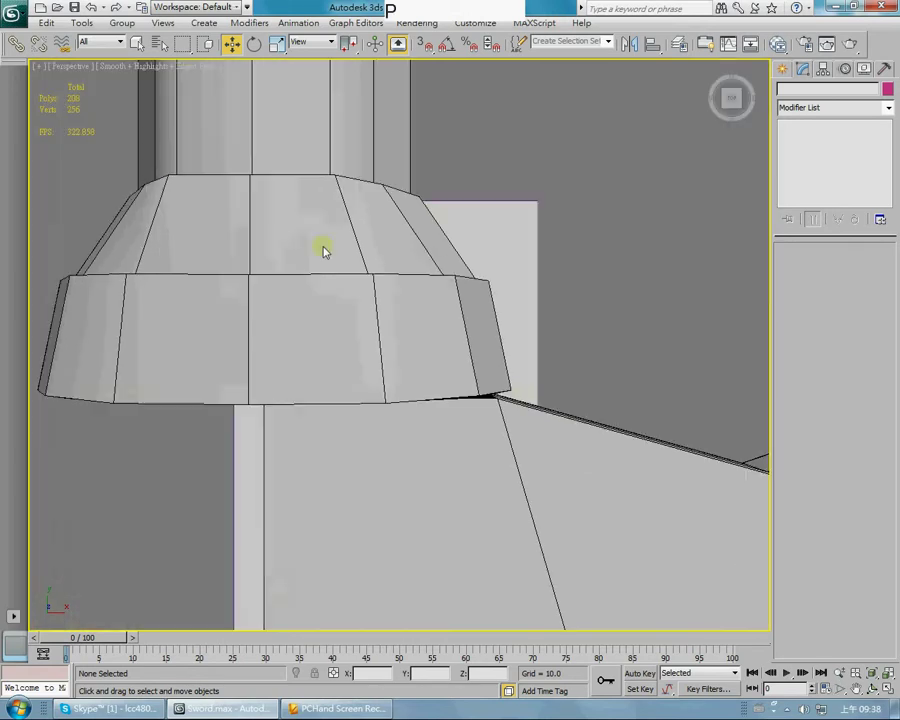
pyautogui.keyDown('alt'); pyautogui.moveTo(538, 297); pyautogui.dragTo(396, 294, button='middle'); pyautogui.keyUp('alt')
pyautogui.scroll(5, 424, 336)
pyautogui.keyDown('alt'); pyautogui.moveTo(424, 336); pyautogui.dragTo(406, 377, button='middle'); pyautogui.keyUp('alt')
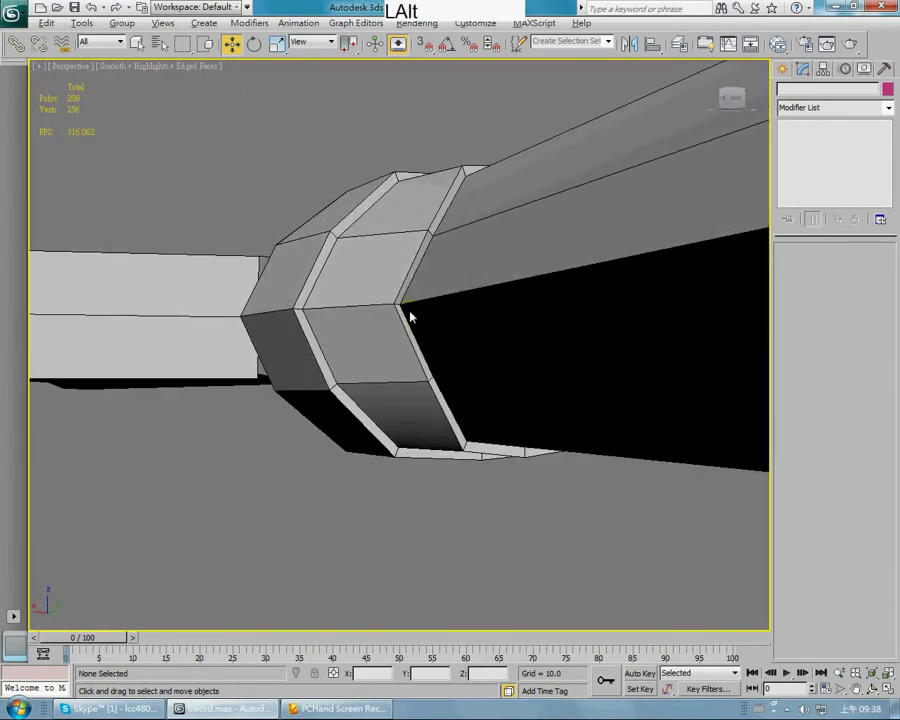
pyautogui.click(782, 70)
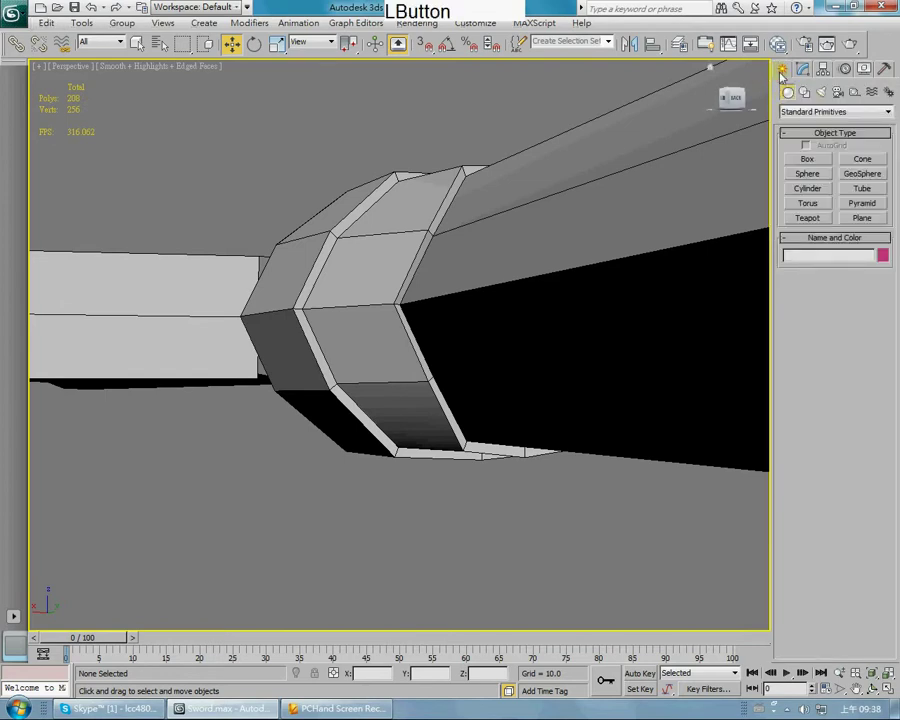
pyautogui.click(803, 68)
pyautogui.click(540, 239)
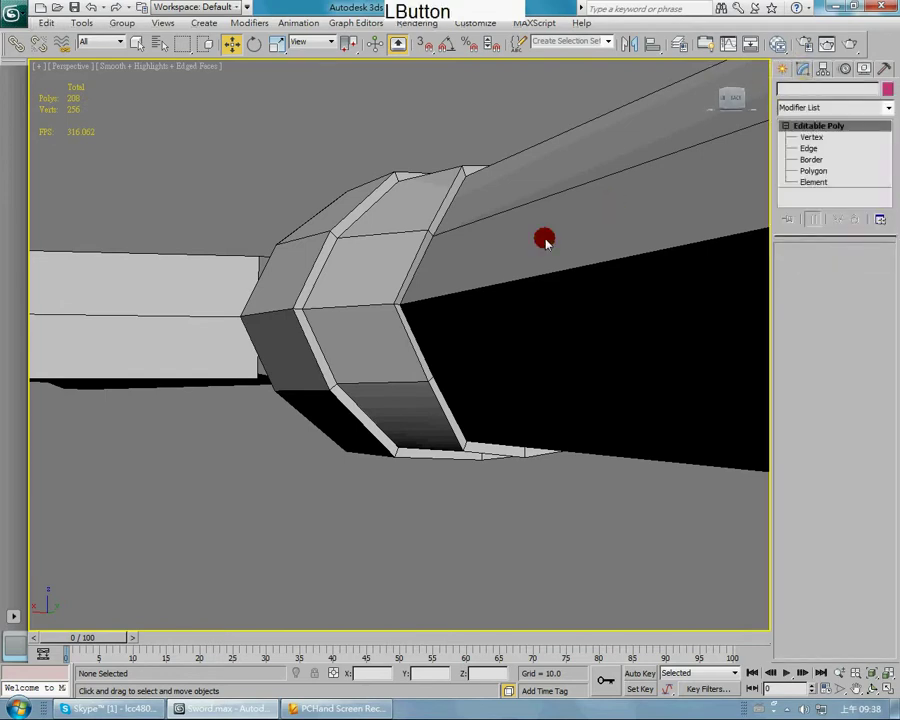
pyautogui.press('1')
pyautogui.keyDown('alt'); pyautogui.moveTo(404, 216); pyautogui.dragTo(402, 221, button='middle'); pyautogui.keyUp('alt')
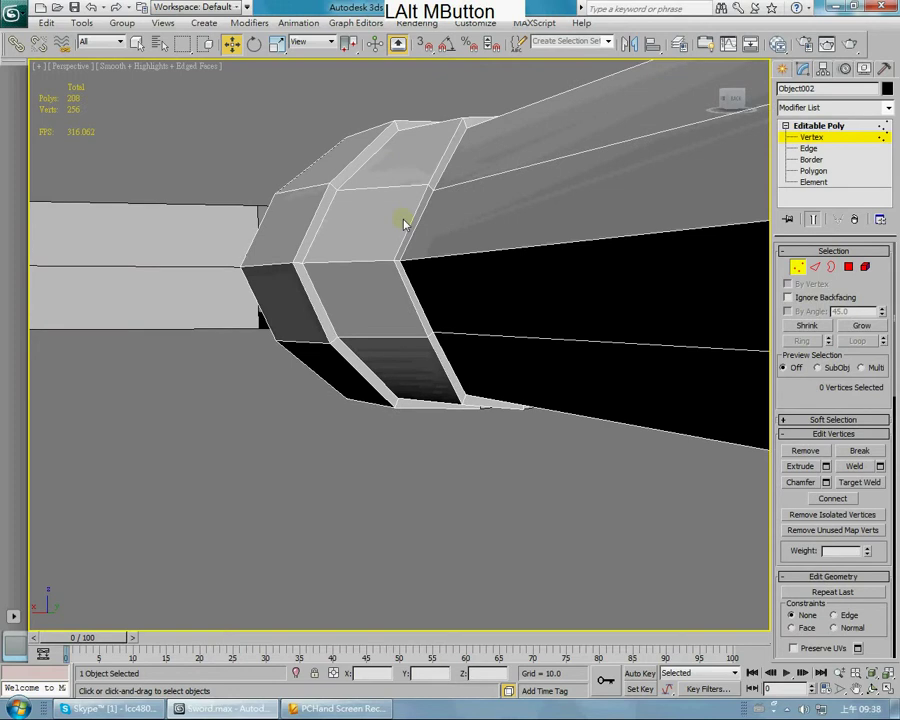
pyautogui.click(805, 147)
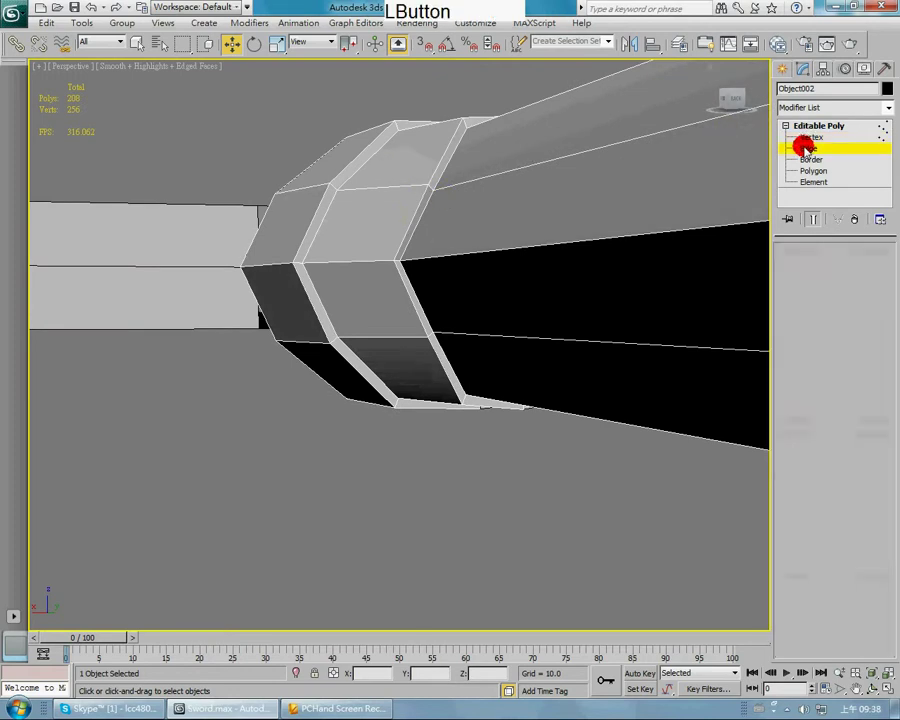
pyautogui.click(428, 188)
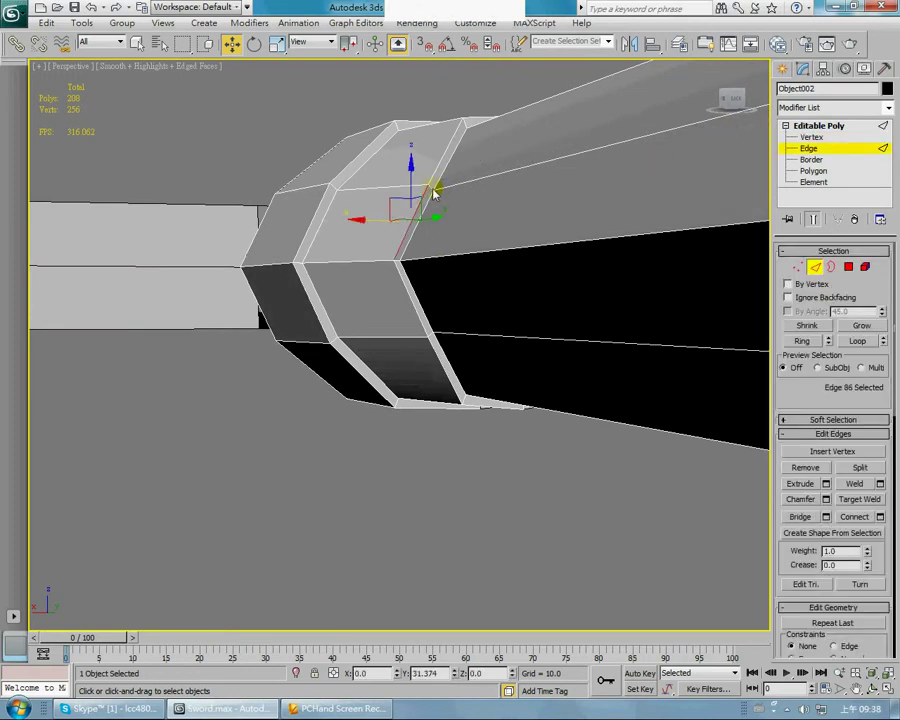
pyautogui.click(433, 193)
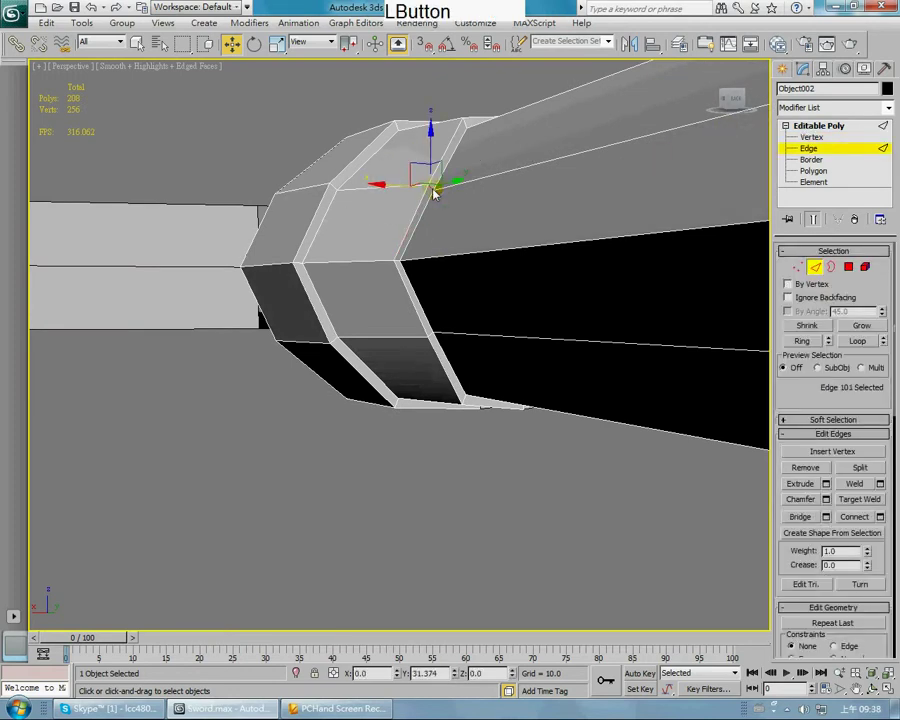
pyautogui.keyDown('shift'); pyautogui.click(433, 339); pyautogui.keyUp('shift')
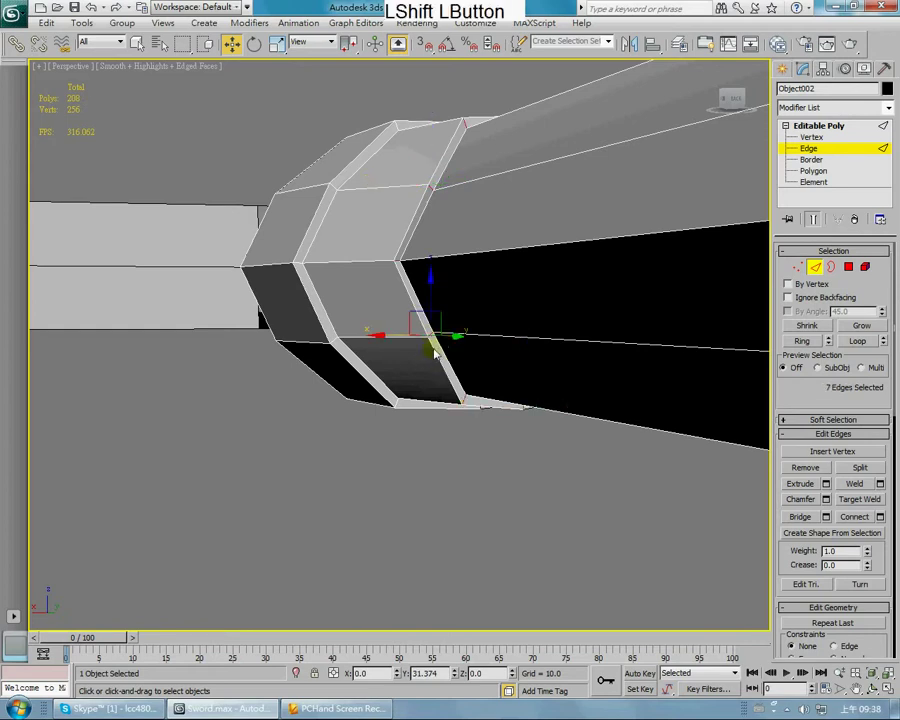
pyautogui.hotkey('ctrl', 'z')
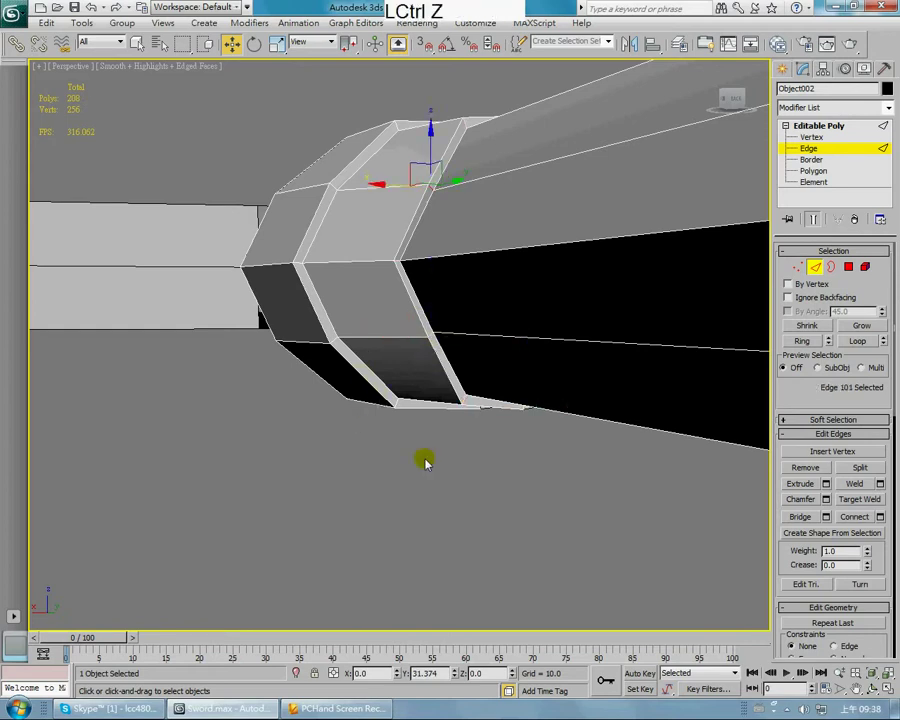
# Step: Select the two short step edges on either side of the outermost corner where the collar meets the grip, and move them outward along X
pyautogui.click(428, 337)
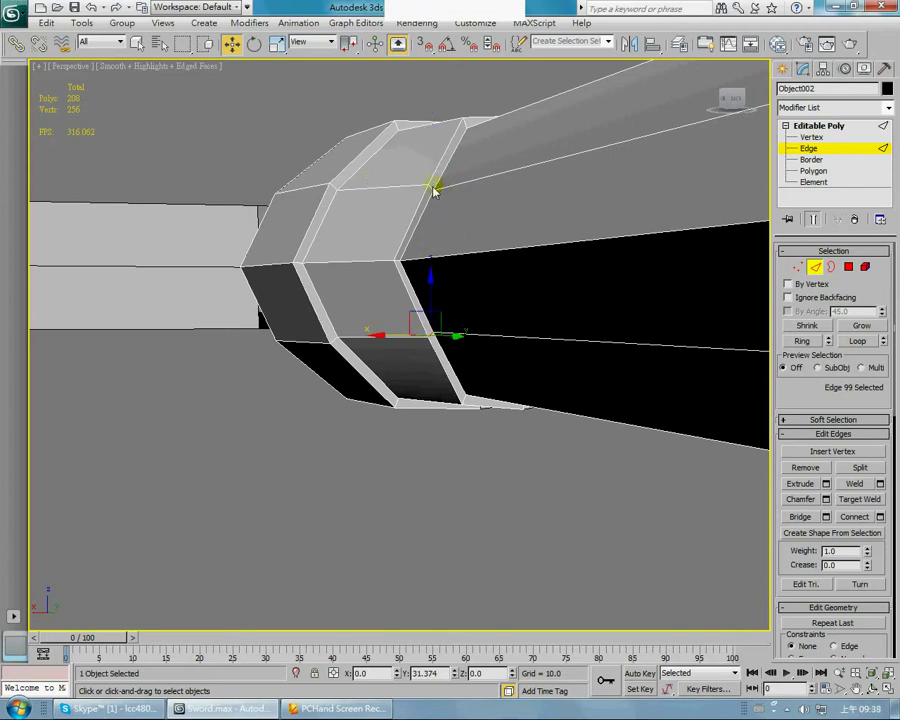
pyautogui.keyDown('ctrl'); pyautogui.click(433, 190); pyautogui.keyUp('ctrl')
pyautogui.moveTo(381, 187); pyautogui.dragTo(326, 196)
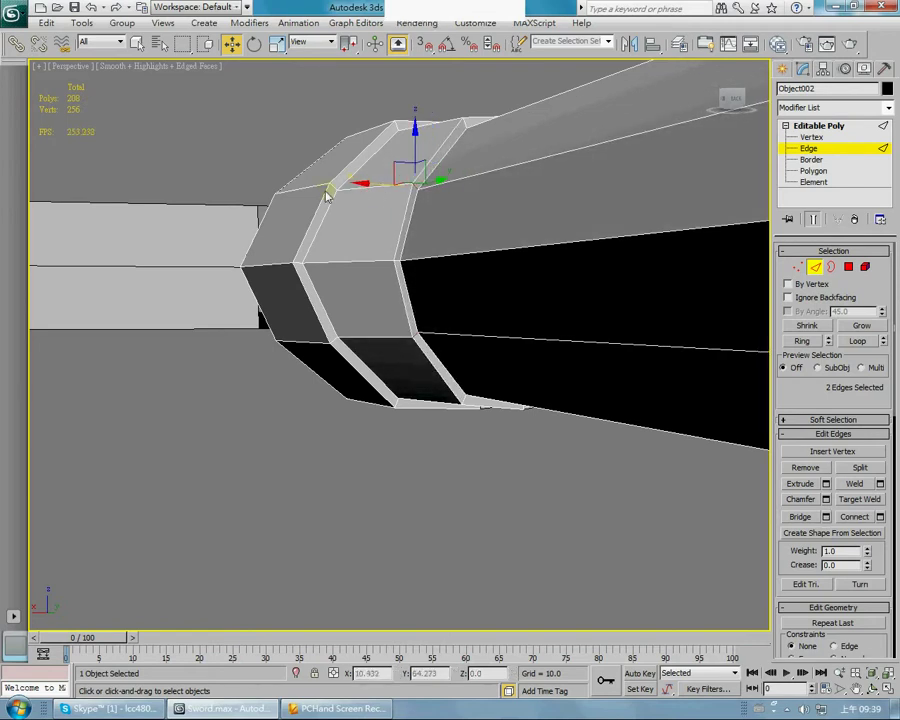
pyautogui.keyDown('alt'); pyautogui.moveTo(330, 196); pyautogui.dragTo(444, 368, button='middle'); pyautogui.keyUp('alt')
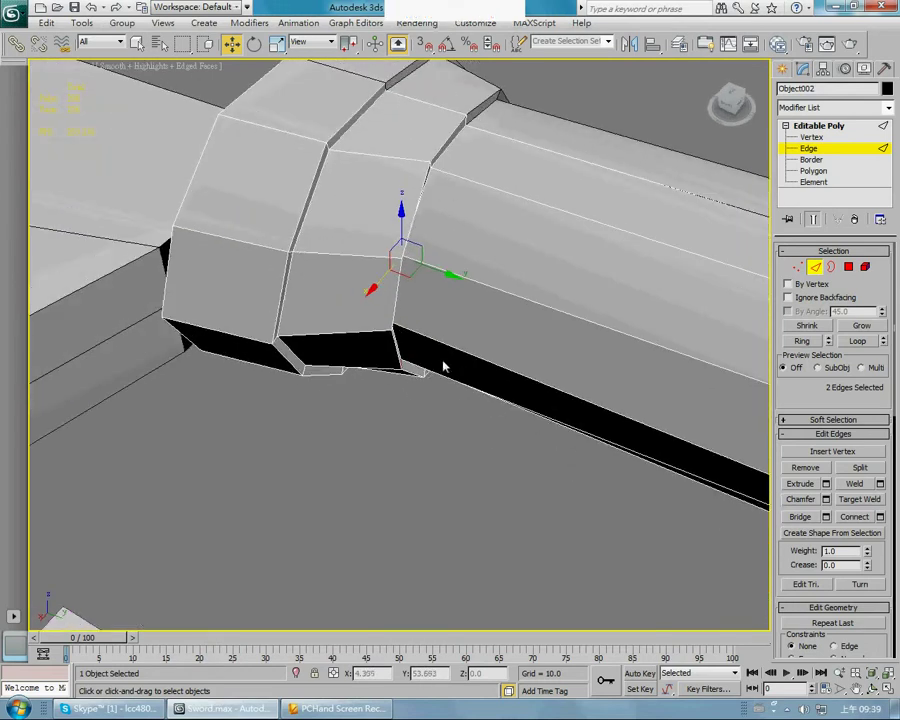
pyautogui.click(436, 279)
pyautogui.hotkey('ctrl', 'z')
pyautogui.moveTo(370, 190)
pyautogui.keyDown('alt'); pyautogui.mouseDown(button='middle')
pyautogui.moveTo(442, 227)
pyautogui.moveTo(373, 181)
pyautogui.mouseUp(button='middle'); pyautogui.keyUp('alt')
# Step: Select the ring of narrow step polygons between collar and grip and flatten it by scaling along Y to about 3 percent
pyautogui.click(813, 171)
pyautogui.keyDown('alt'); pyautogui.moveTo(560, 165); pyautogui.dragTo(508, 145, button='middle'); pyautogui.keyUp('alt')
pyautogui.click(542, 115)
pyautogui.keyDown('alt'); pyautogui.moveTo(566, 168); pyautogui.dragTo(591, 188, button='middle'); pyautogui.keyUp('alt')
pyautogui.keyDown('shift'); pyautogui.click(474, 154); pyautogui.keyUp('shift')
pyautogui.press('r')
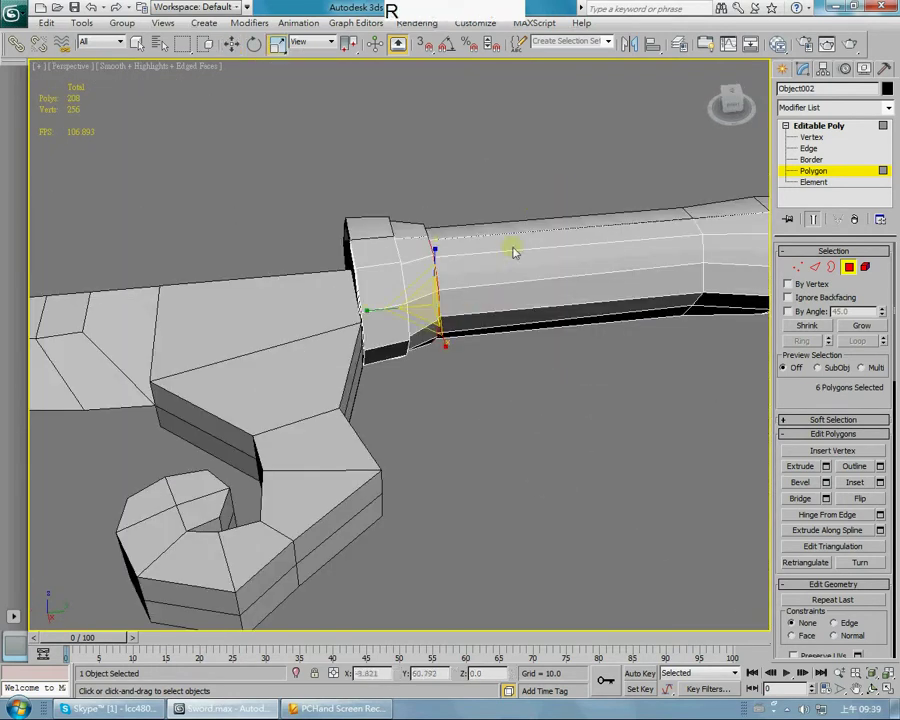
pyautogui.keyDown('alt'); pyautogui.moveTo(465, 241); pyautogui.dragTo(408, 313, button='middle'); pyautogui.keyUp('alt')
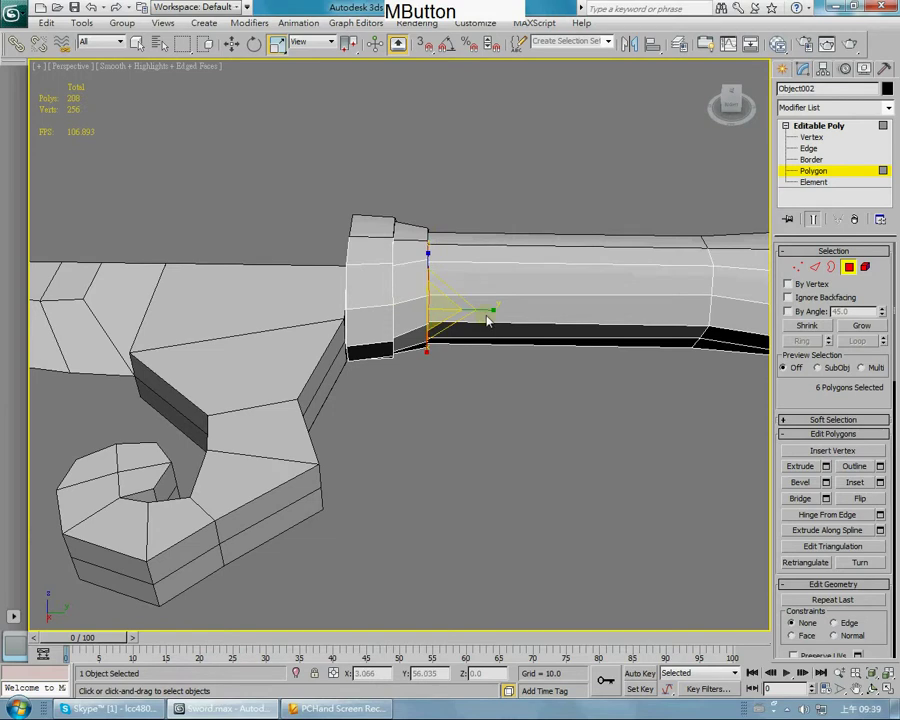
pyautogui.moveTo(491, 315); pyautogui.dragTo(291, 302)
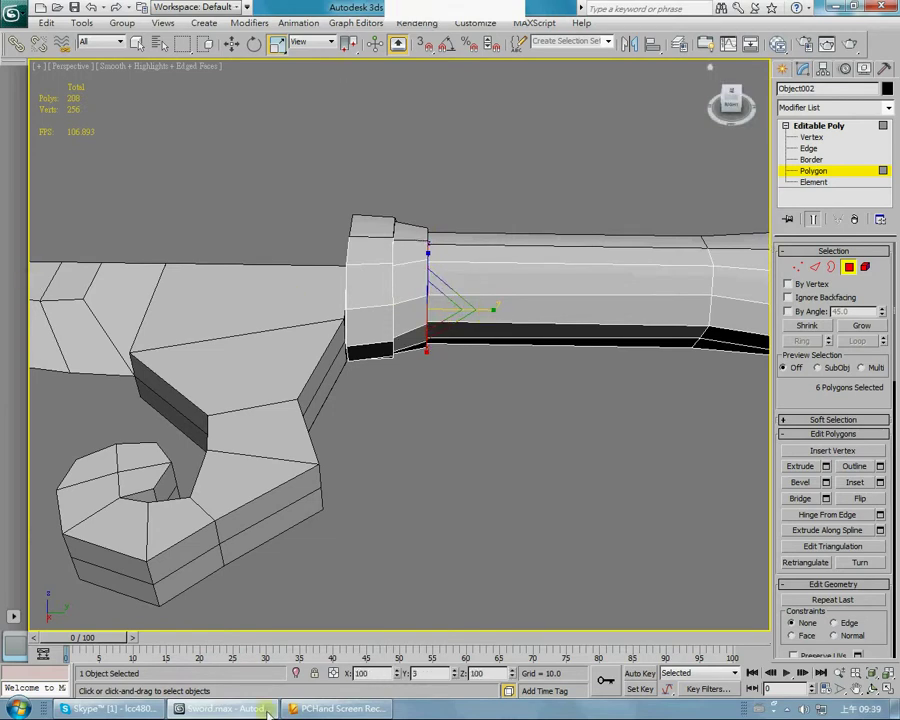
# Step: Clear the polygon selection and examine the collar steps, the whole handle and its junction with the guard
pyautogui.click(193, 706)
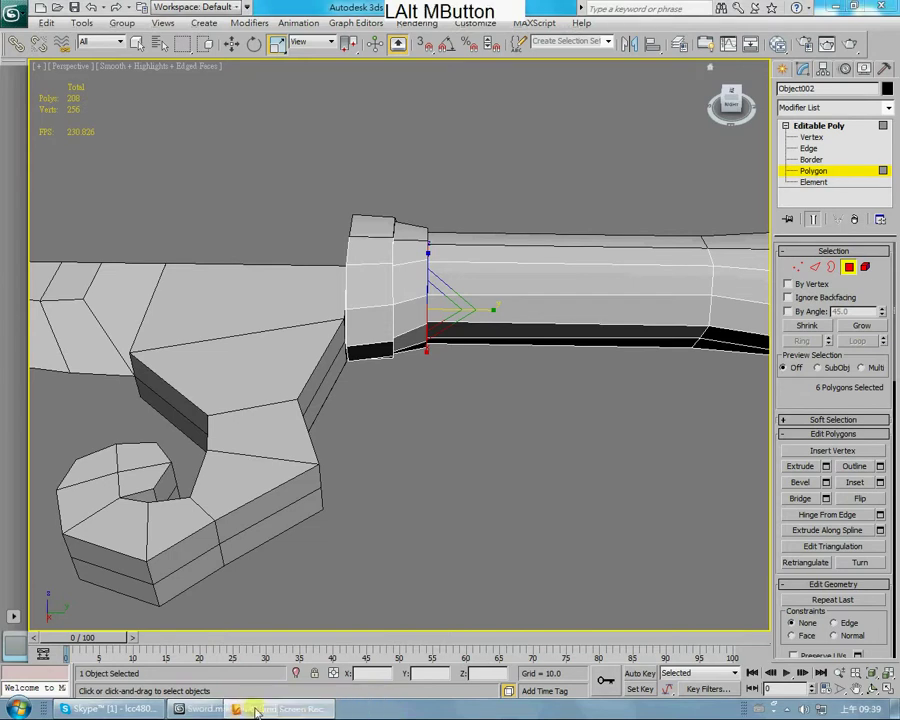
pyautogui.keyDown('alt'); pyautogui.moveTo(377, 526); pyautogui.dragTo(397, 474, button='middle'); pyautogui.keyUp('alt')
pyautogui.click(397, 474)
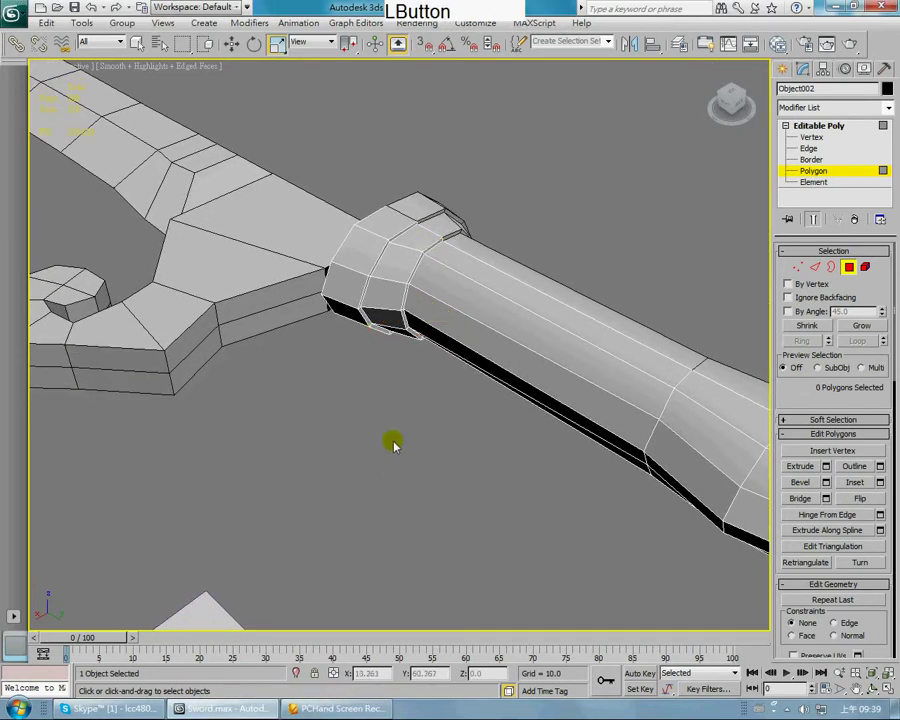
pyautogui.scroll(6, 438, 545)
pyautogui.keyDown('alt'); pyautogui.moveTo(388, 524); pyautogui.dragTo(416, 530, button='middle'); pyautogui.keyUp('alt')
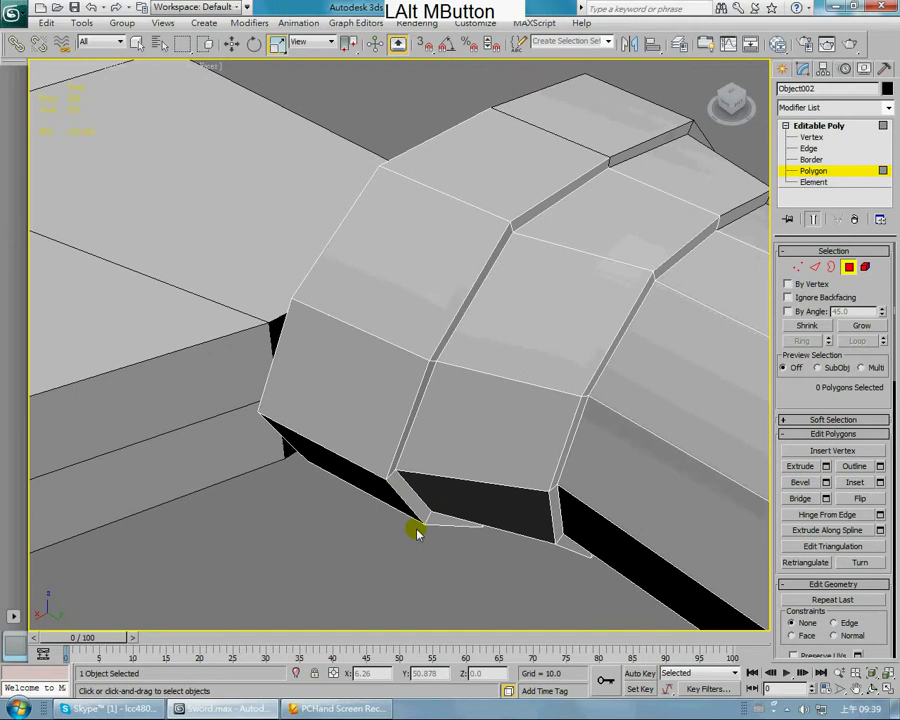
pyautogui.scroll(-4, 418, 530)
pyautogui.scroll(-8, 490, 525)
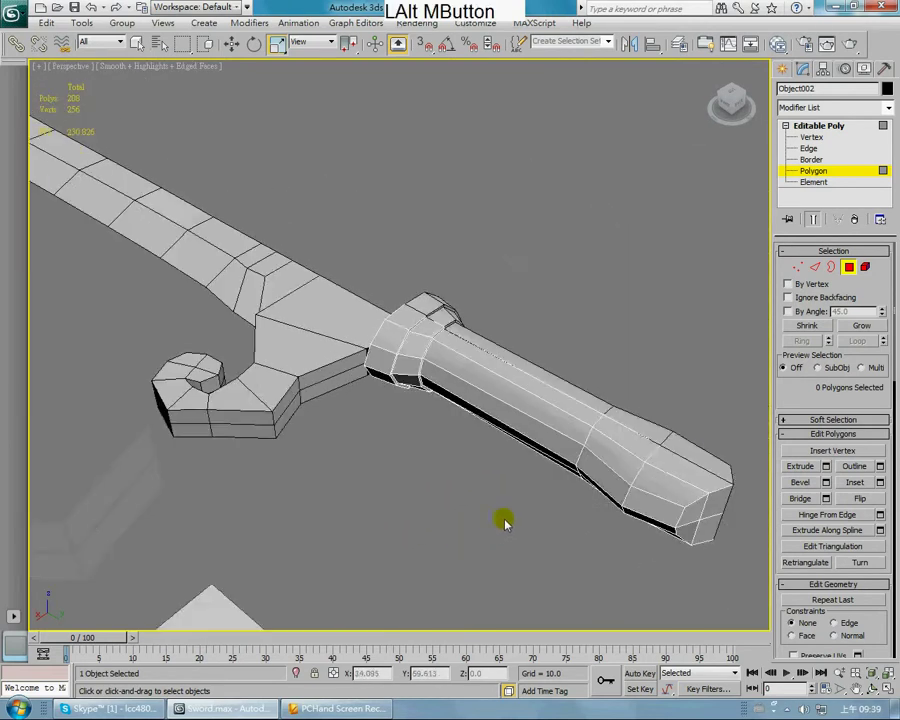
pyautogui.scroll(6, 600, 480)
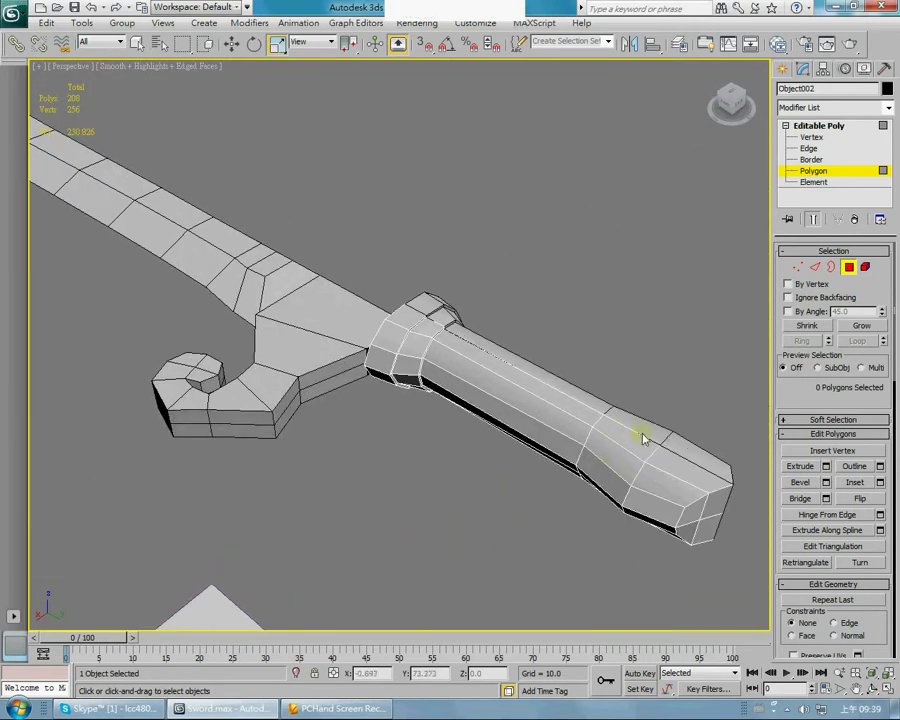
pyautogui.scroll(-2, 648, 488)
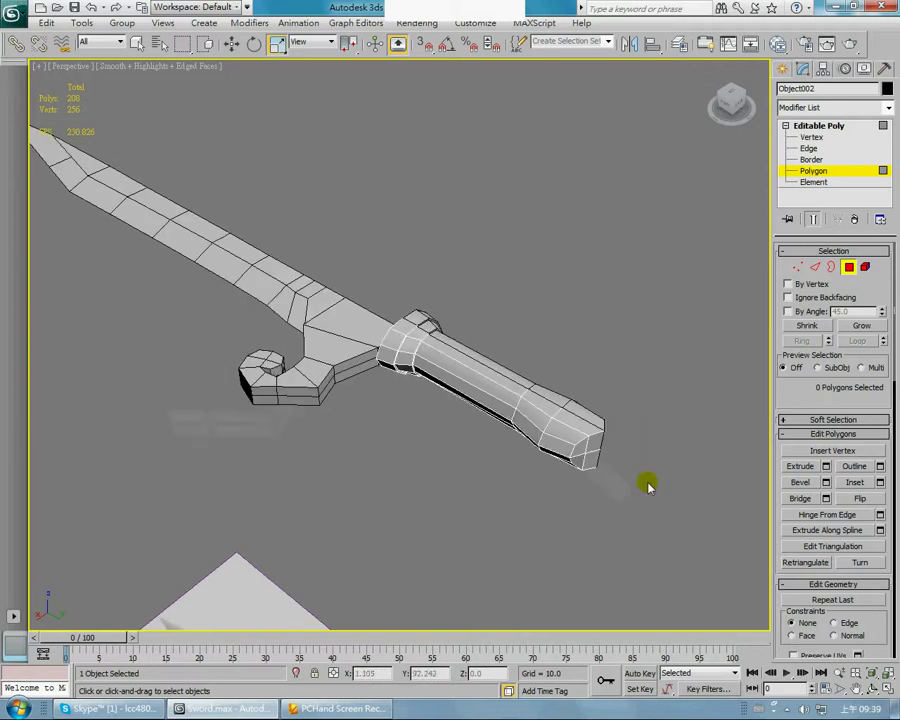
pyautogui.keyDown('alt'); pyautogui.moveTo(476, 436); pyautogui.dragTo(493, 460, button='middle'); pyautogui.keyUp('alt')
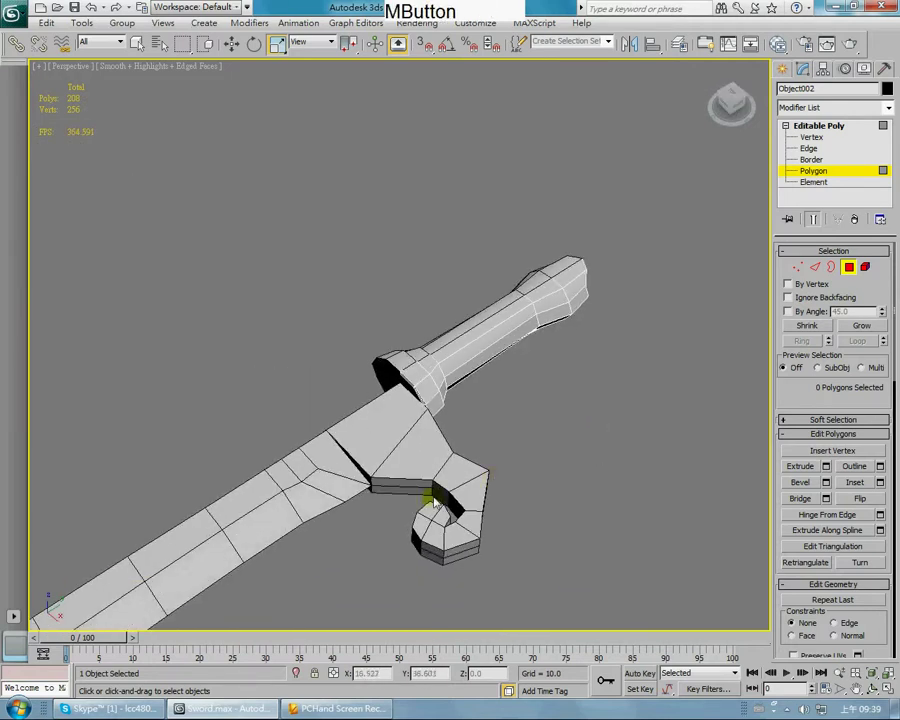
# Step: Leave polygon editing and return the handle half to whole-object level
pyautogui.click(785, 126)
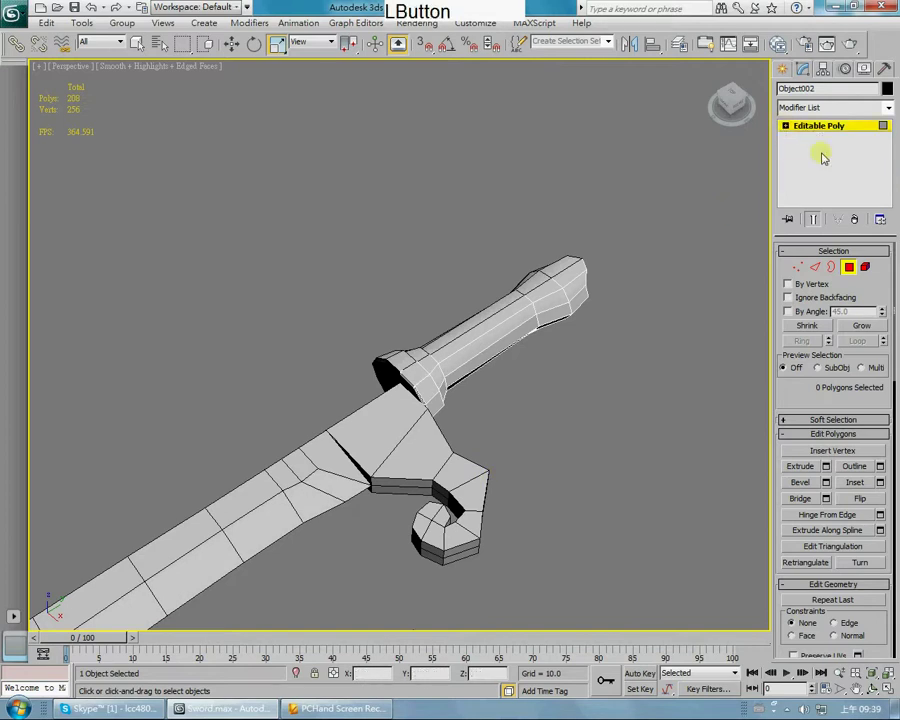
pyautogui.click(849, 265)
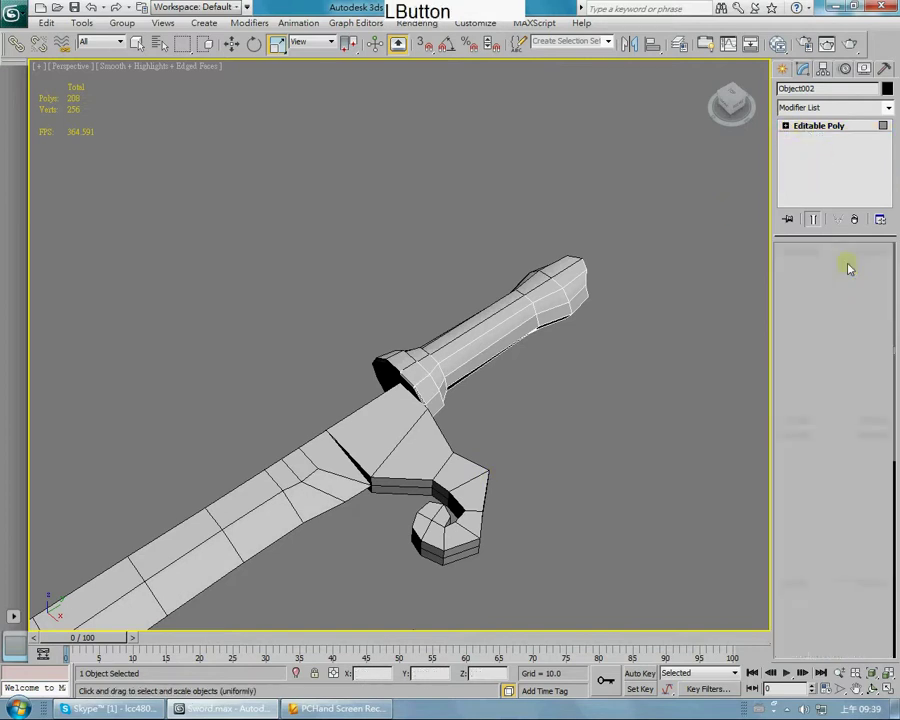
pyautogui.moveTo(619, 253); pyautogui.dragTo(567, 306, button='middle')
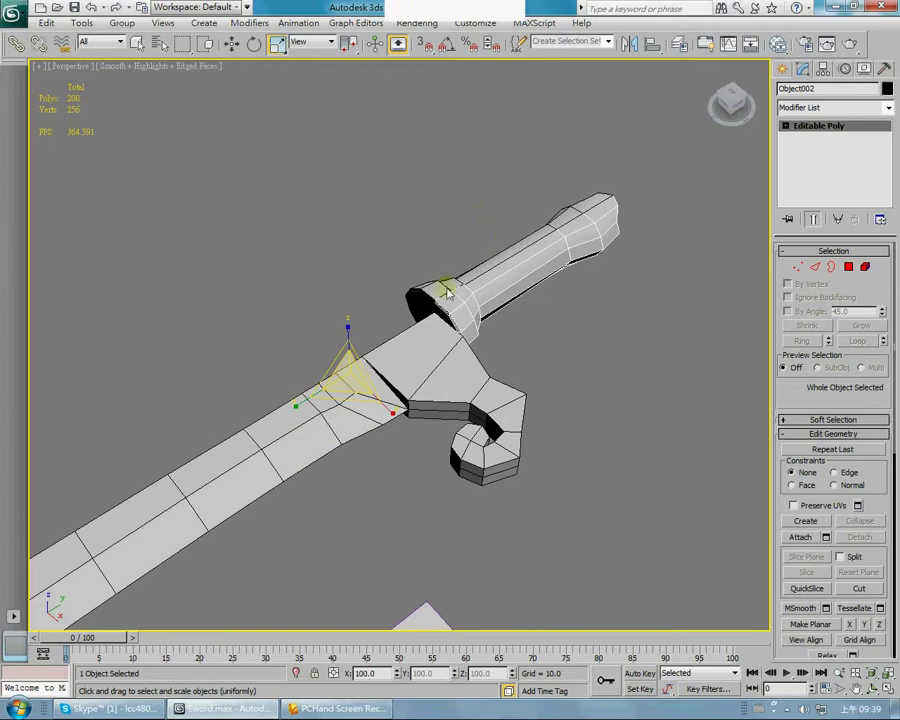
# Step: Switch from the handle half to the guard and start editing the guard's edges
pyautogui.moveTo(466, 346)
pyautogui.keyDown('alt'); pyautogui.mouseDown(button='middle')
pyautogui.moveTo(625, 346)
pyautogui.moveTo(466, 344)
pyautogui.moveTo(398, 300)
pyautogui.moveTo(464, 332)
pyautogui.mouseUp(button='middle'); pyautogui.keyUp('alt')
pyautogui.scroll(5, 466, 346)
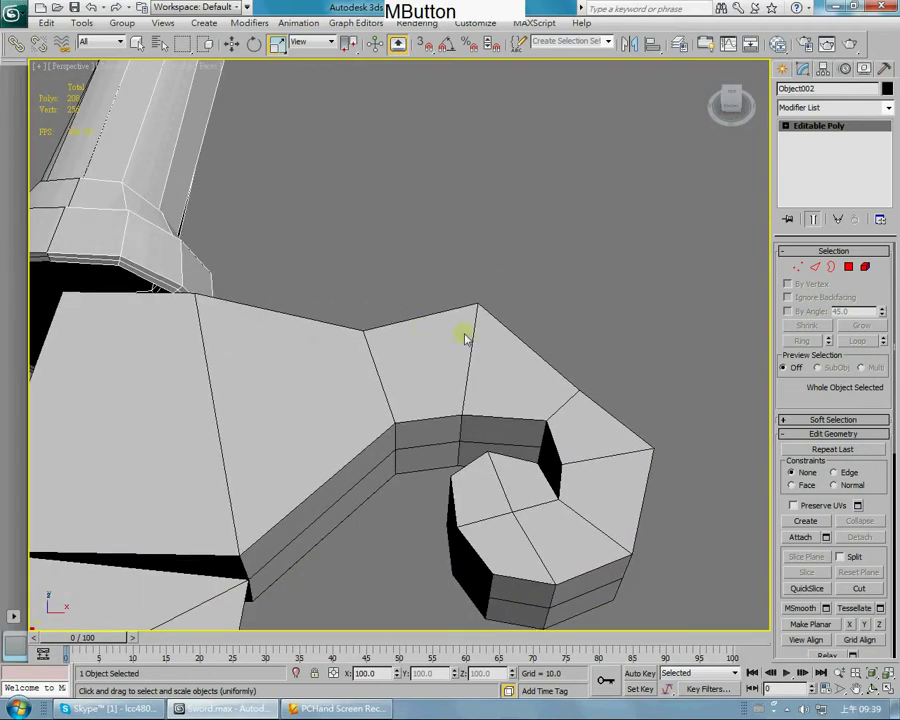
pyautogui.click(786, 126)
pyautogui.click(809, 148)
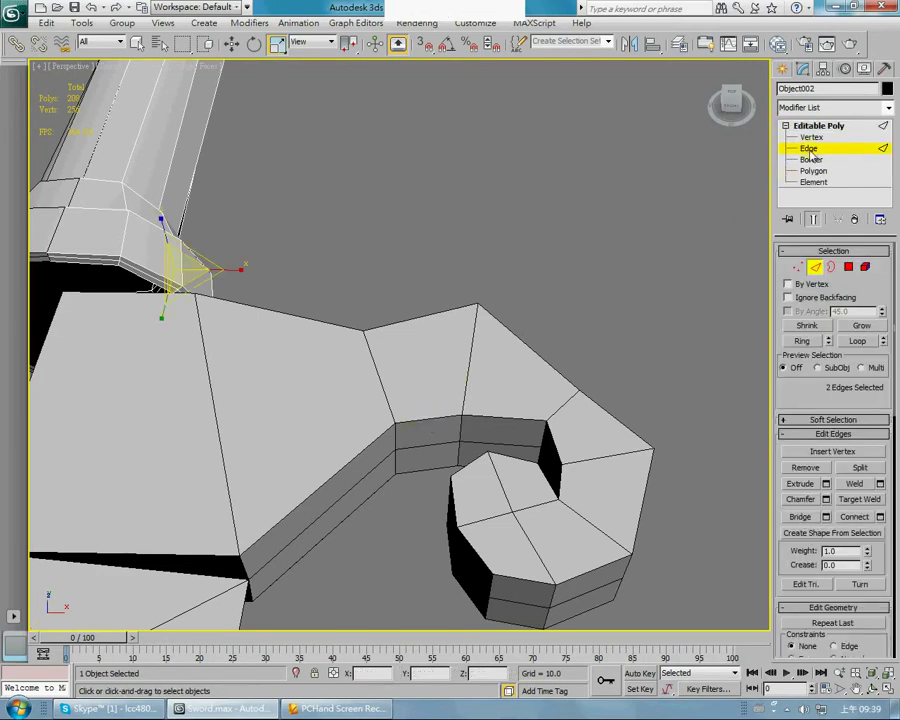
pyautogui.click(625, 225)
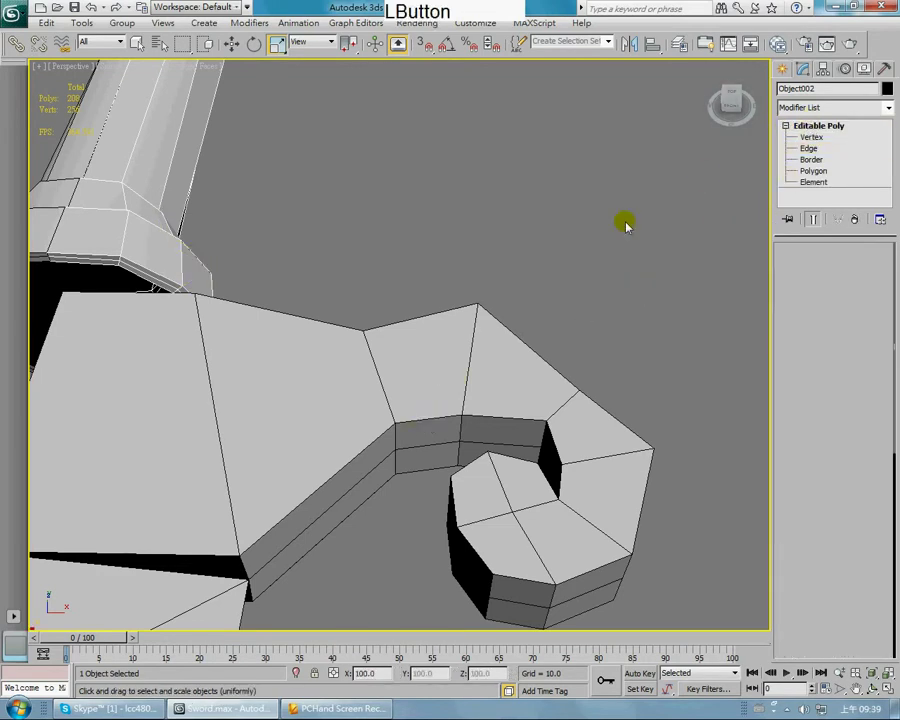
pyautogui.click(532, 322)
pyautogui.click(785, 125)
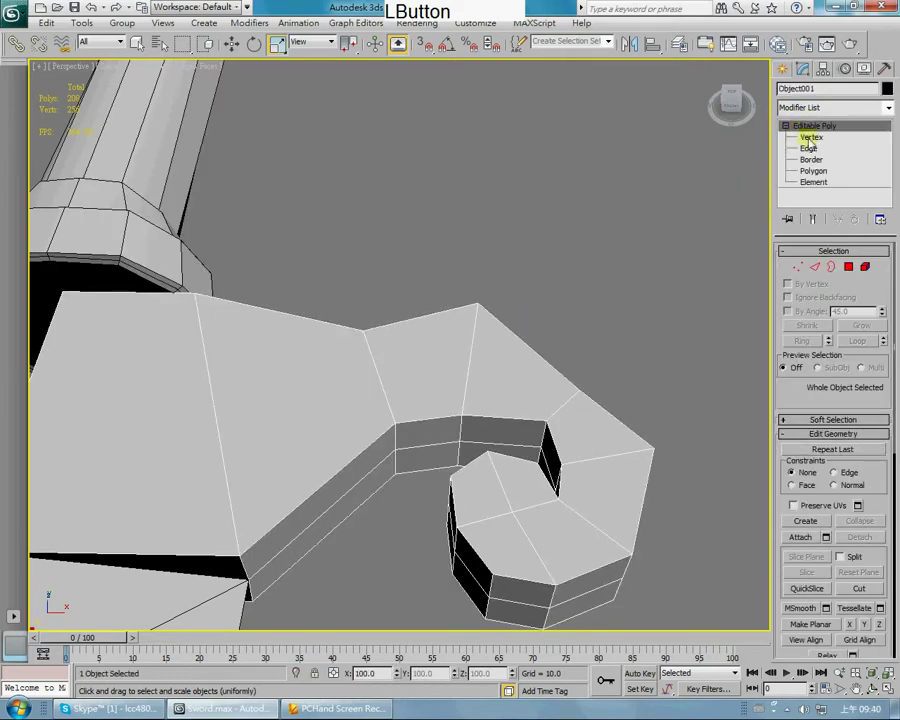
pyautogui.click(809, 148)
# Step: Select the ring of edges around the guard arm segment just past its peak and connect them with one new edge loop
pyautogui.keyDown('alt'); pyautogui.moveTo(450, 295); pyautogui.dragTo(486, 305, button='middle'); pyautogui.keyUp('alt')
pyautogui.click(541, 365)
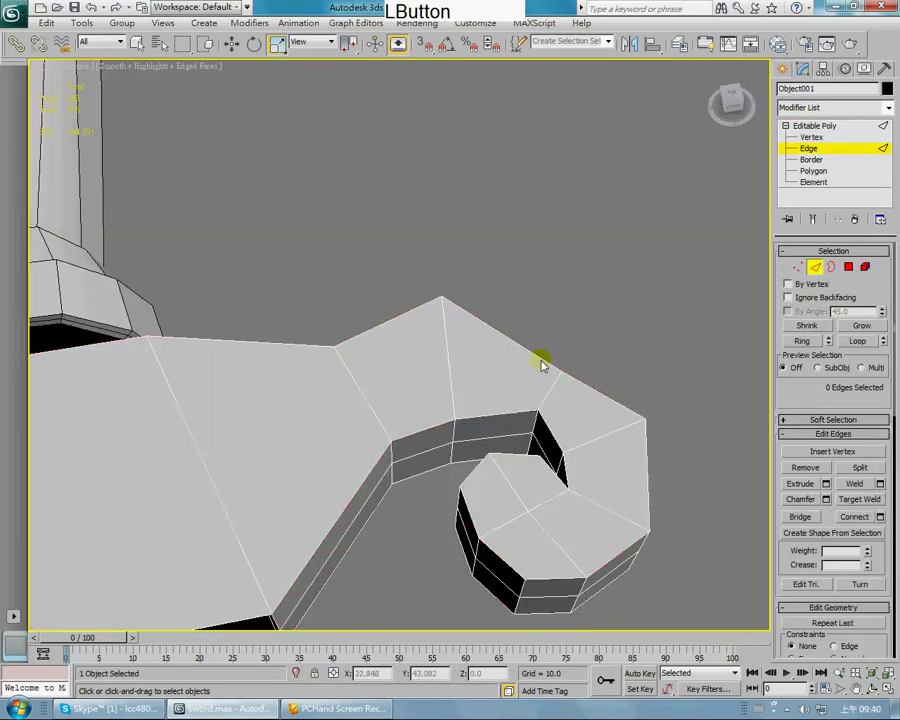
pyautogui.click(506, 416)
pyautogui.keyDown('ctrl'); pyautogui.click(520, 346); pyautogui.keyUp('ctrl')
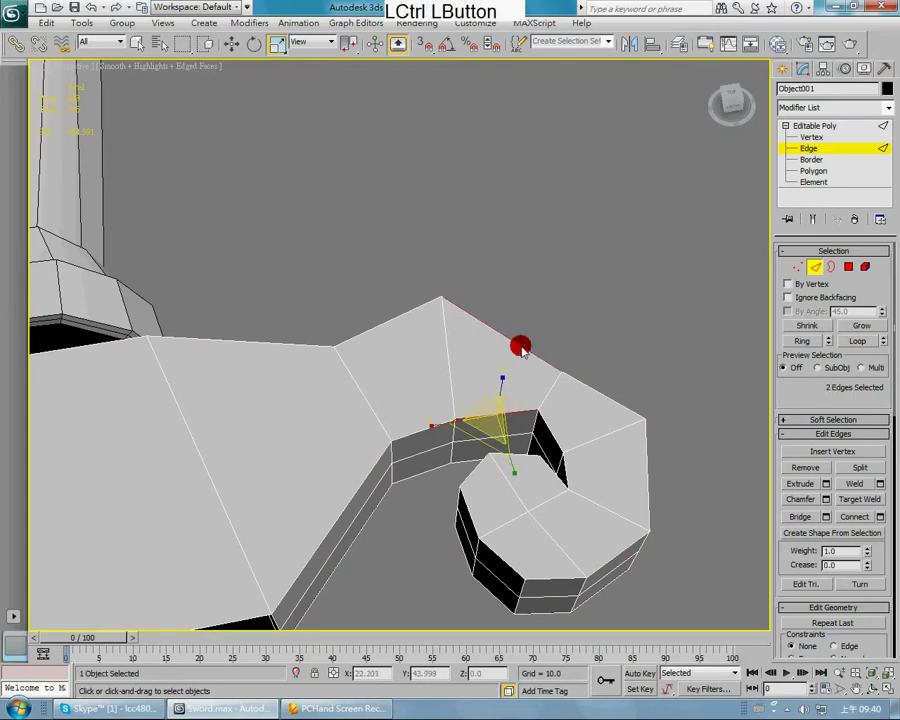
pyautogui.click(510, 417)
pyautogui.click(508, 418)
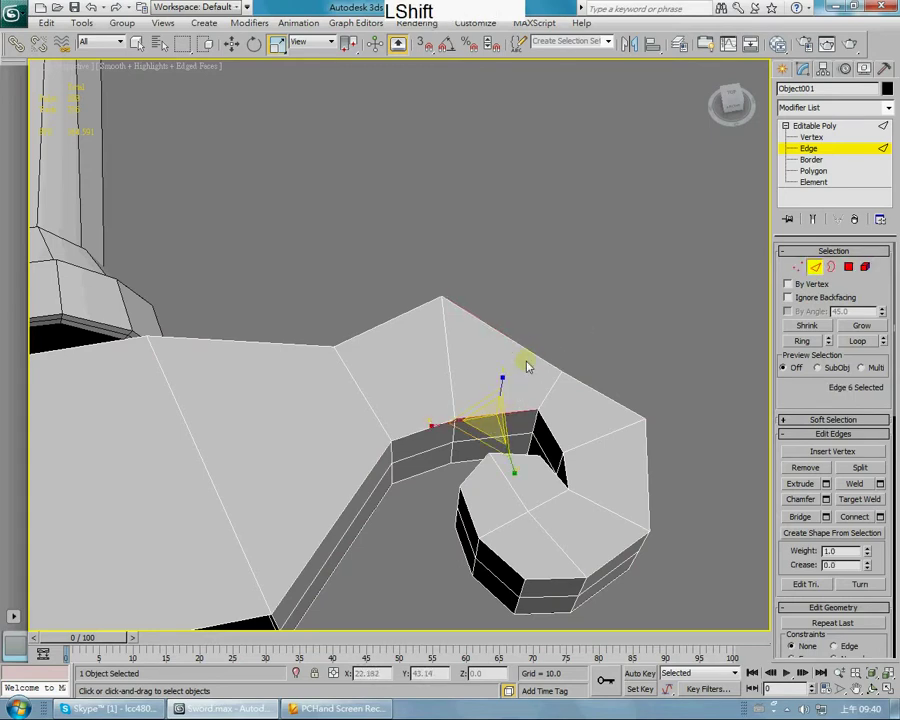
pyautogui.keyDown('shift'); pyautogui.click(528, 357); pyautogui.keyUp('shift')
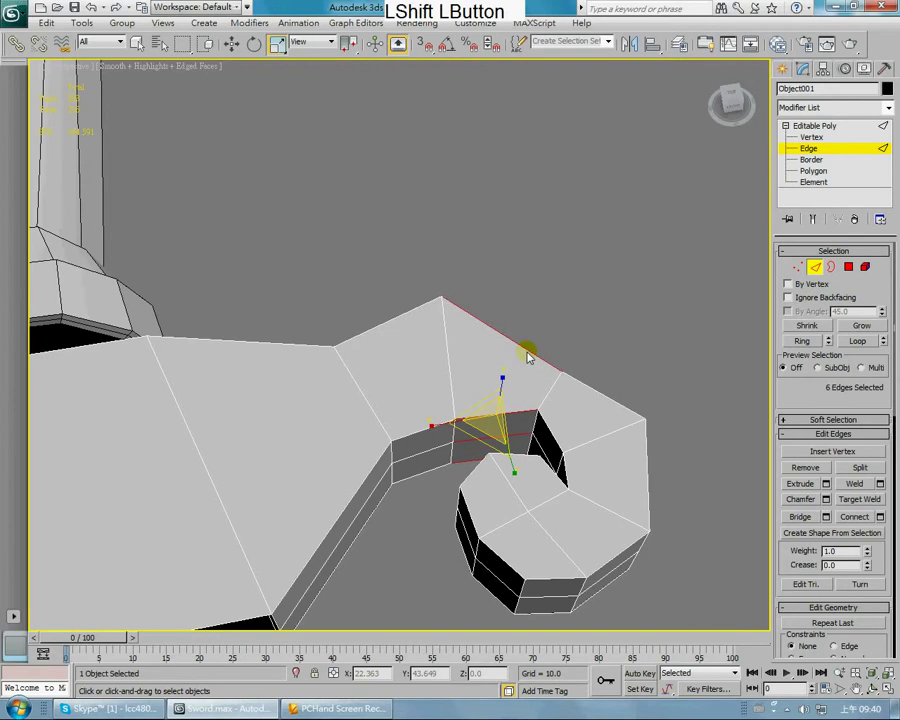
pyautogui.click(855, 517)
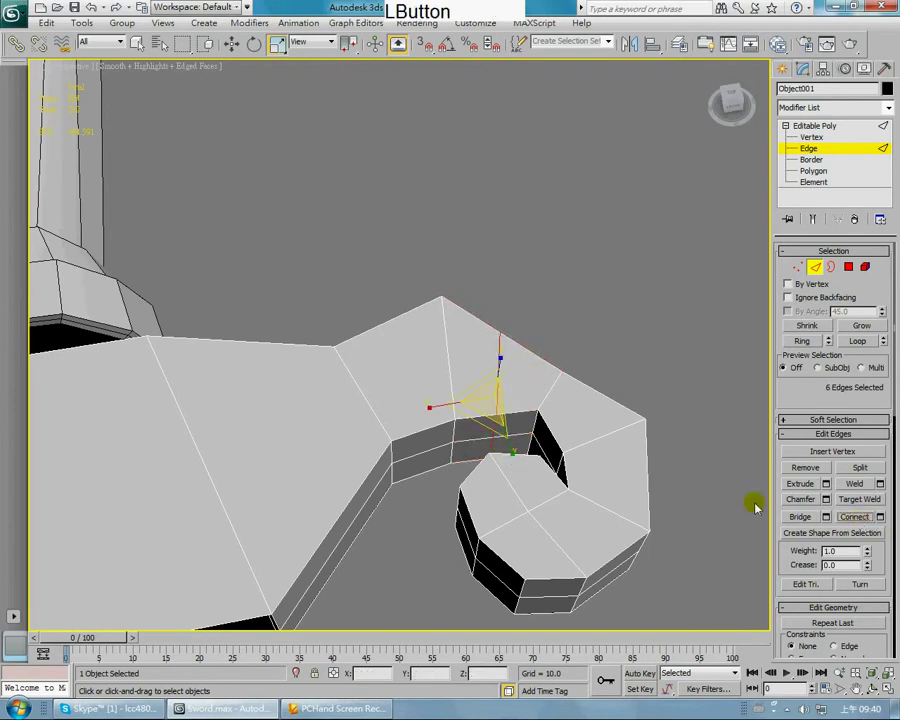
# Step: In the Top view, move the new edge loop outward by about 0.37 in X and 0.30 in Y to round the curl
pyautogui.press('t')
pyautogui.moveTo(378, 348); pyautogui.dragTo(502, 345, button='middle')
pyautogui.press('w')
pyautogui.moveTo(414, 341); pyautogui.dragTo(421, 330)
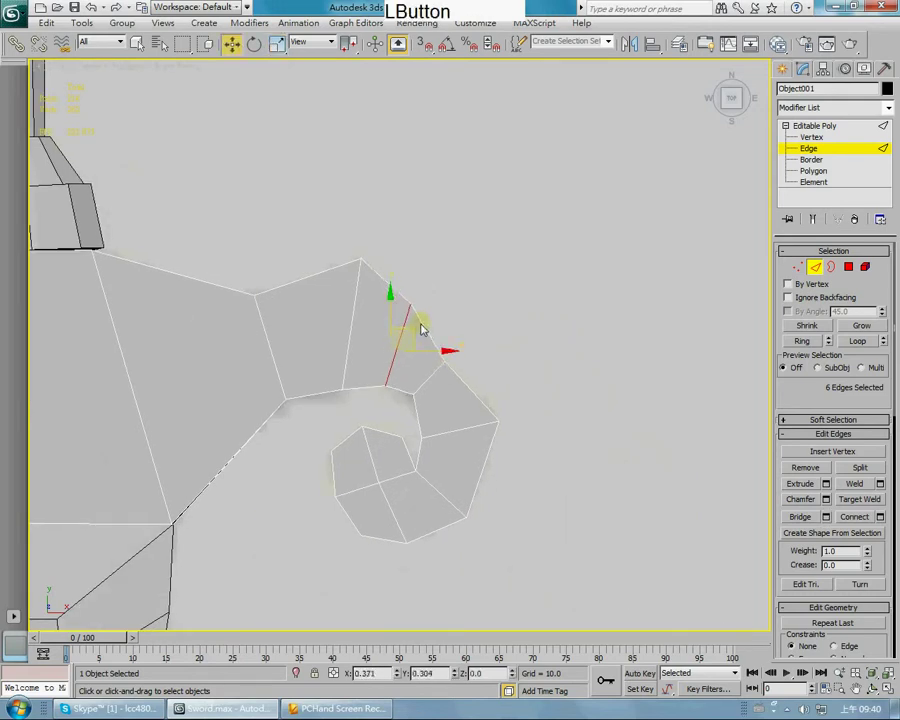
pyautogui.moveTo(424, 331); pyautogui.dragTo(323, 350, button='middle')
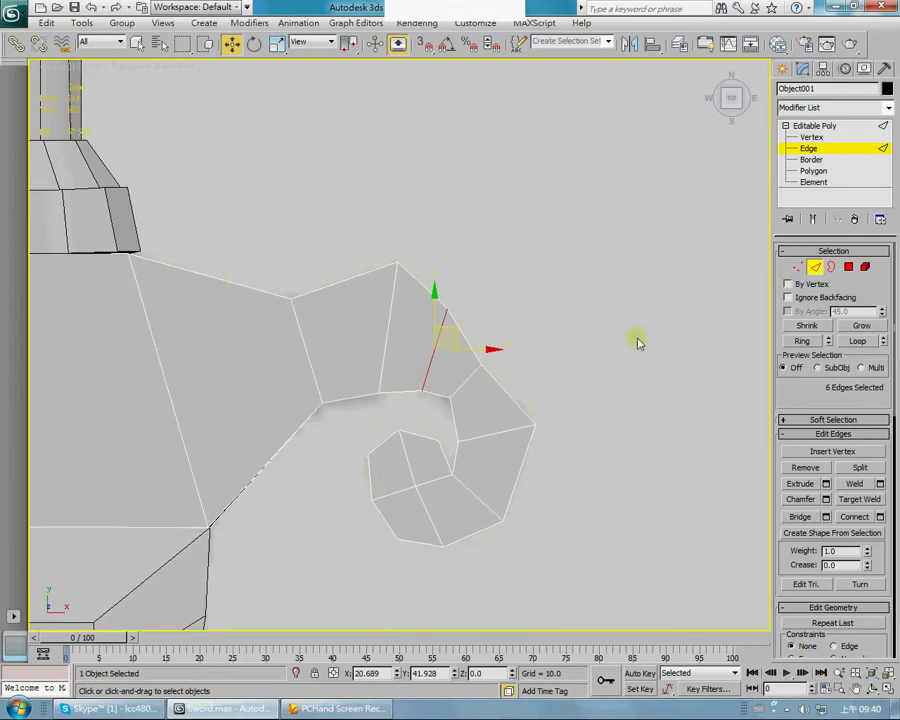
# Step: Select the ring of edges on the guard's wide segment beside the central block and connect them with one new edge loop
pyautogui.click(797, 128)
pyautogui.click(536, 255)
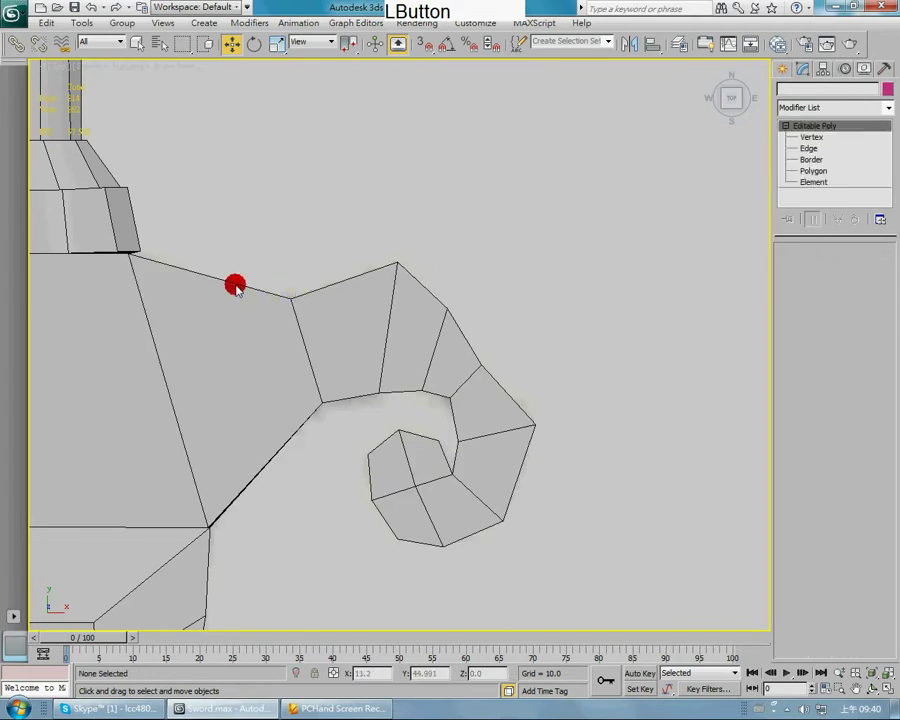
pyautogui.click(234, 286)
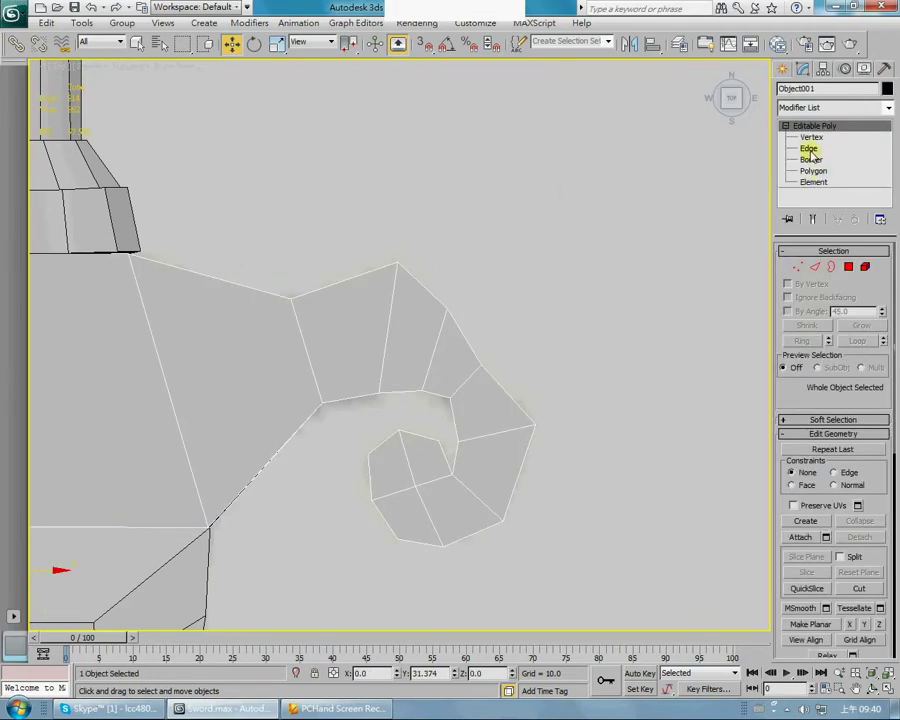
pyautogui.click(808, 149)
pyautogui.click(195, 274)
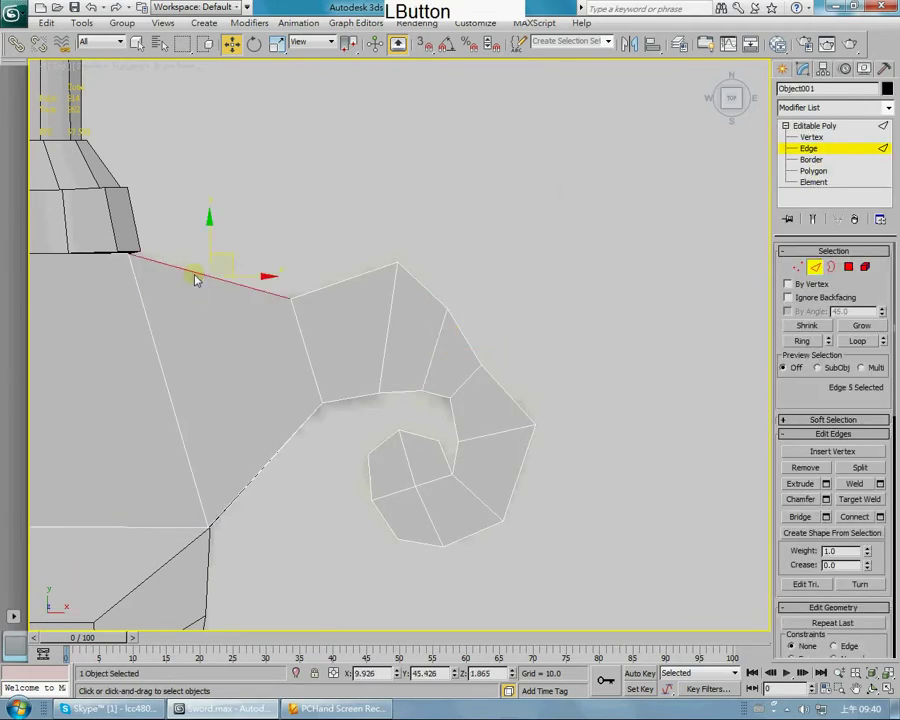
pyautogui.keyDown('shift'); pyautogui.click(279, 448); pyautogui.keyUp('shift')
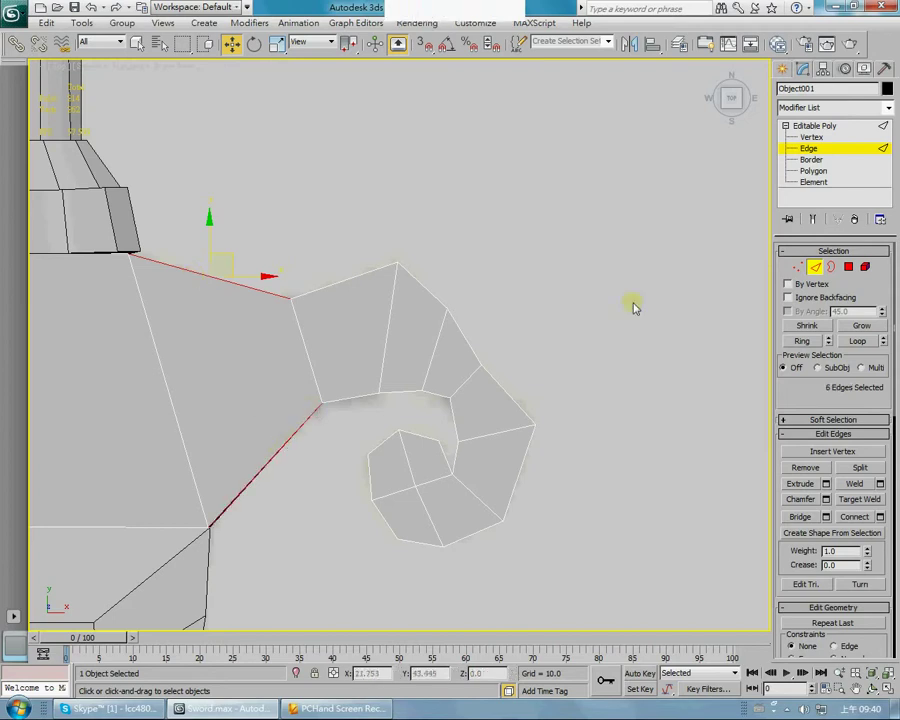
pyautogui.click(853, 517)
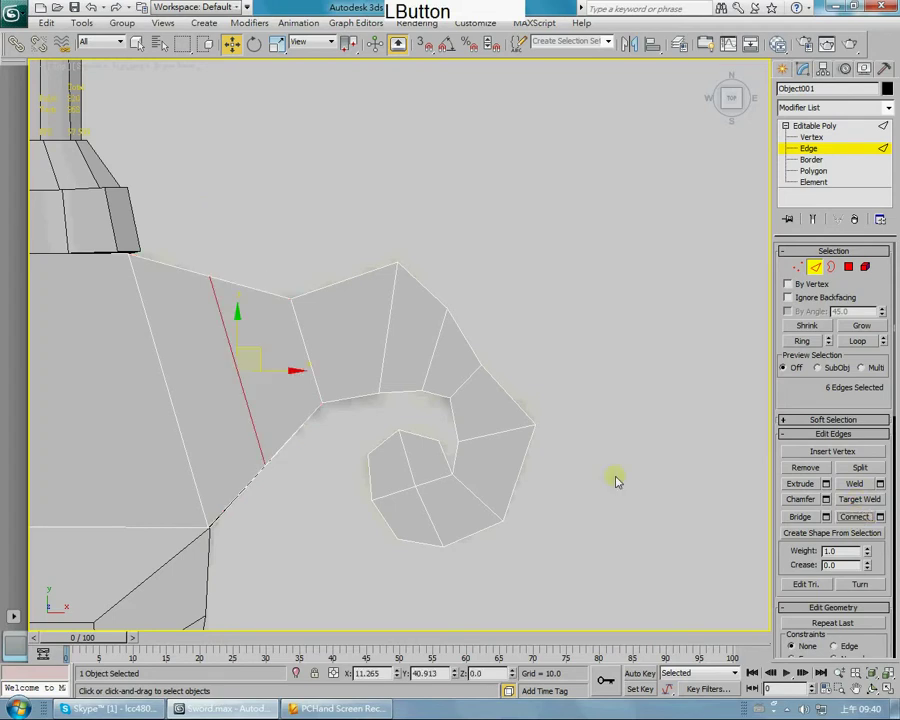
# Step: Try shifting the new edge loop beside the central block slightly toward the blade, and undo the move
pyautogui.moveTo(258, 248); pyautogui.dragTo(297, 277, button='middle')
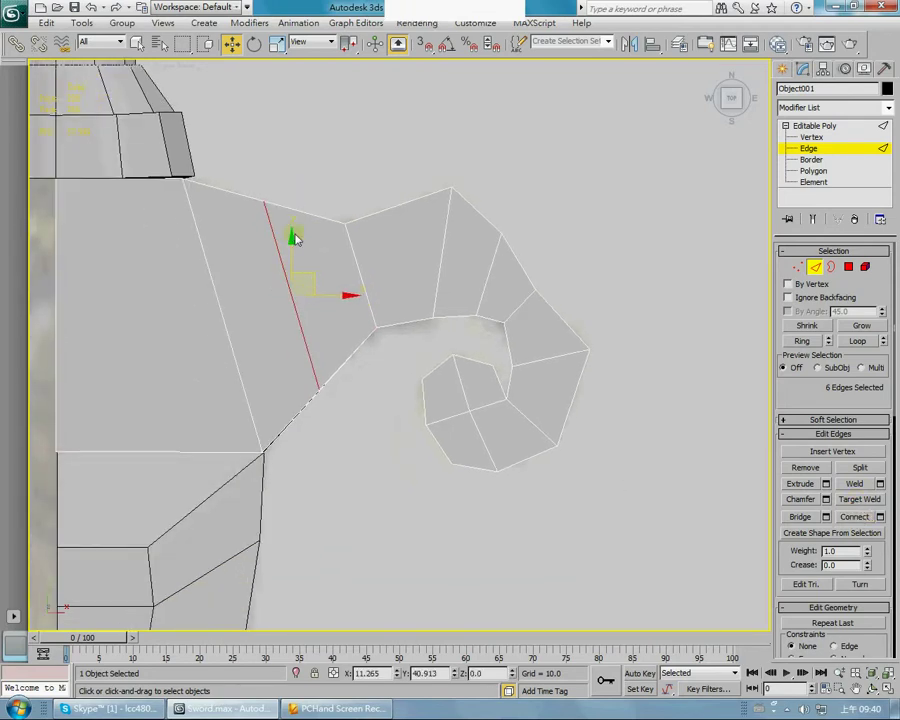
pyautogui.click(312, 280)
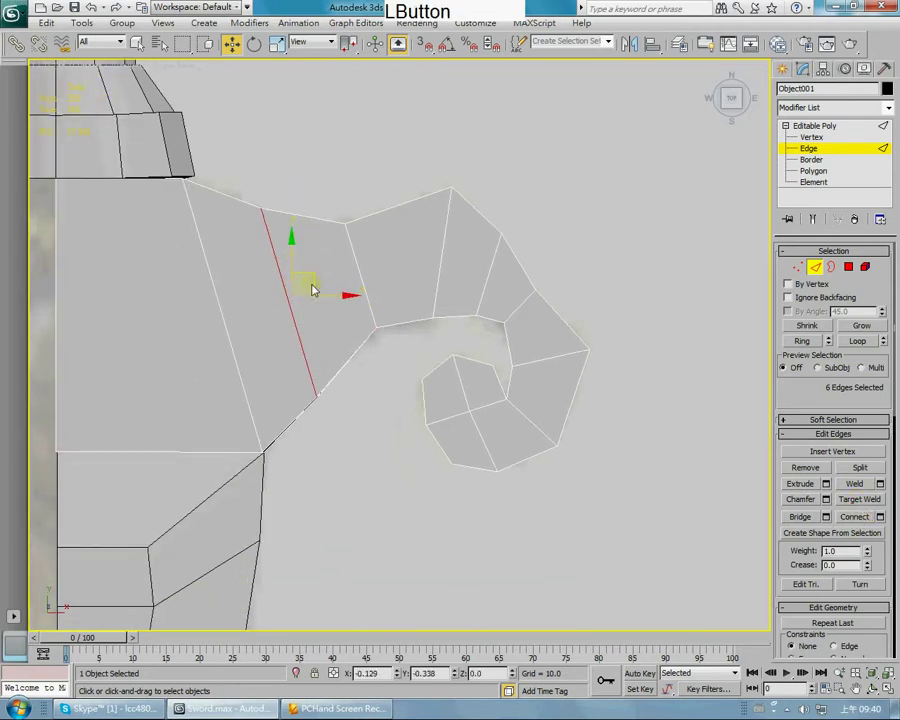
pyautogui.hotkey('ctrl', 'z')
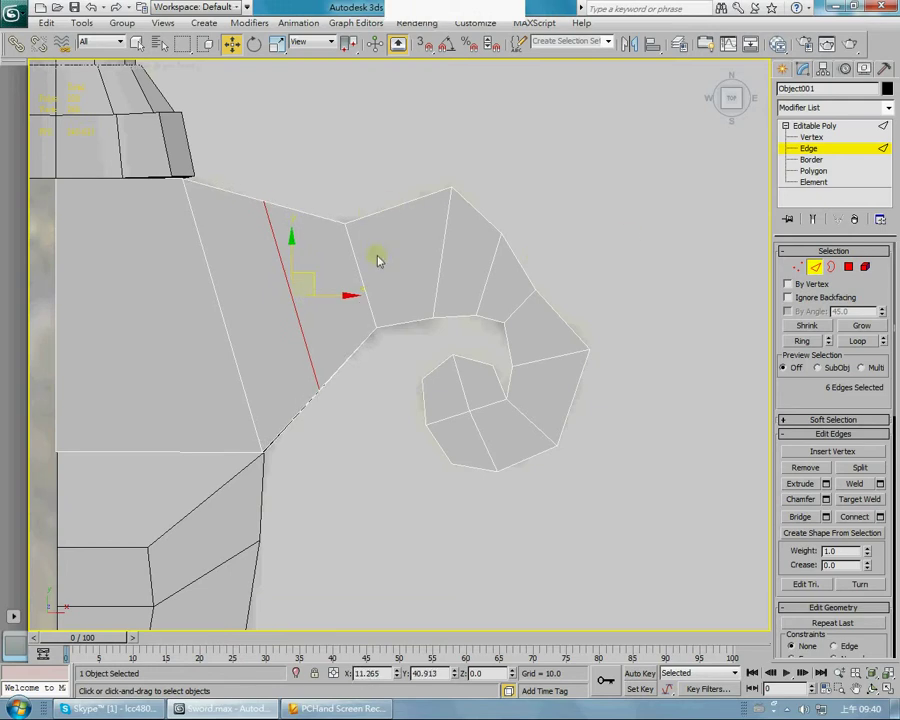
pyautogui.press('r')
pyautogui.click(316, 282)
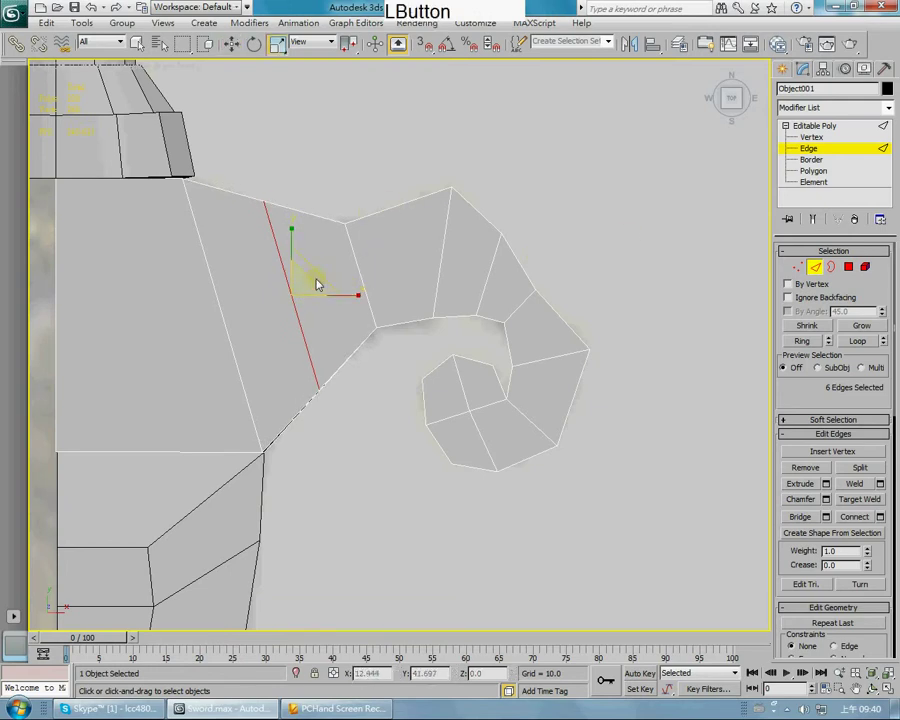
# Step: Move the new loop's upper vertices down and its lower vertices up, and nudge the neighbouring inner vertices to follow the reference curve
pyautogui.click(800, 136)
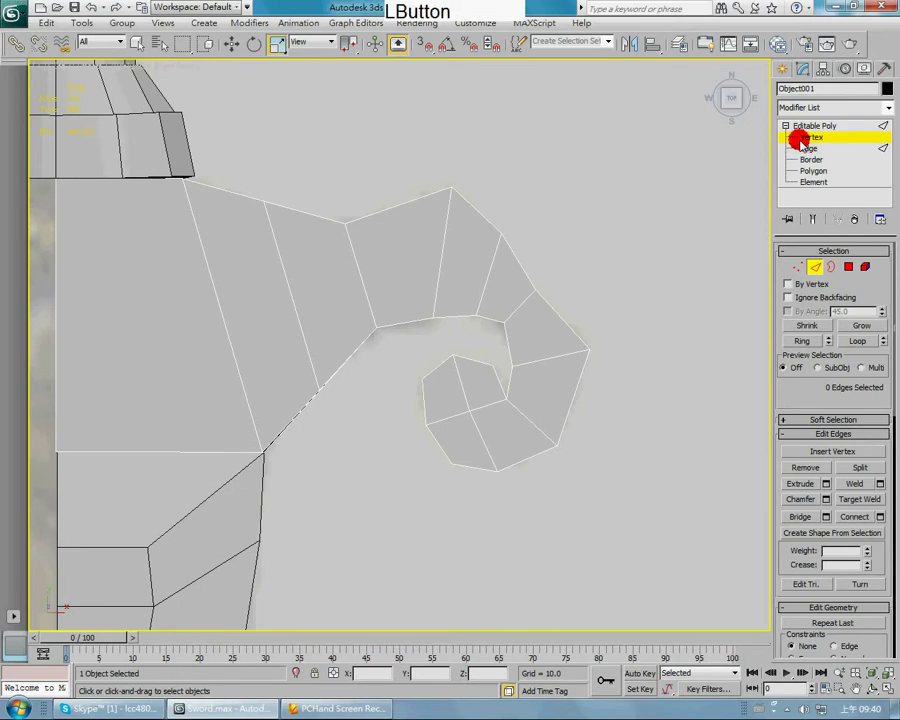
pyautogui.moveTo(241, 165); pyautogui.dragTo(297, 210)
pyautogui.press('w')
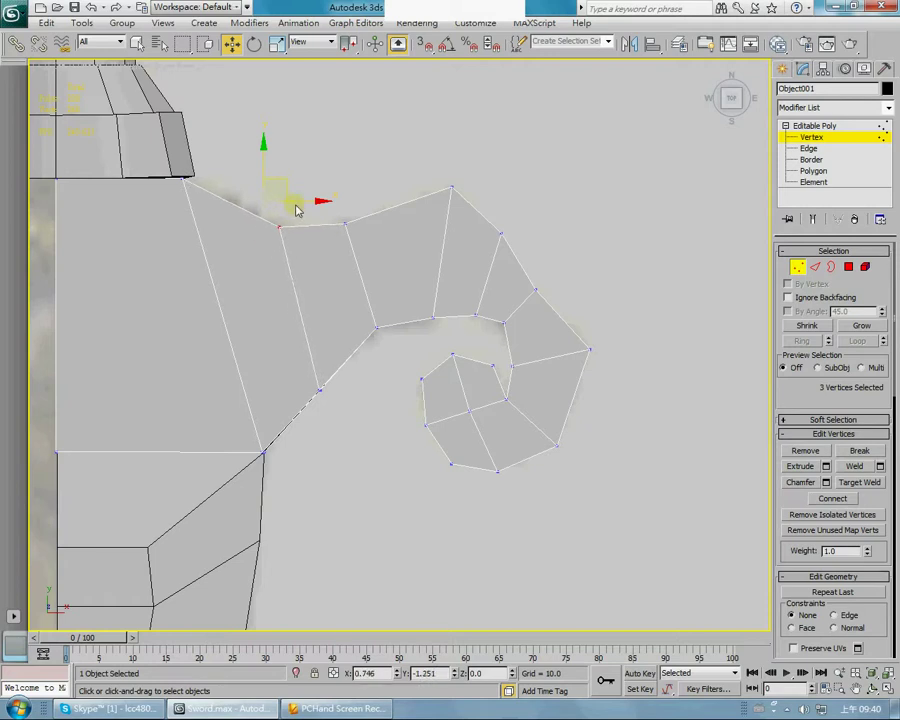
pyautogui.moveTo(333, 338); pyautogui.dragTo(314, 296, button='middle')
pyautogui.click(310, 346)
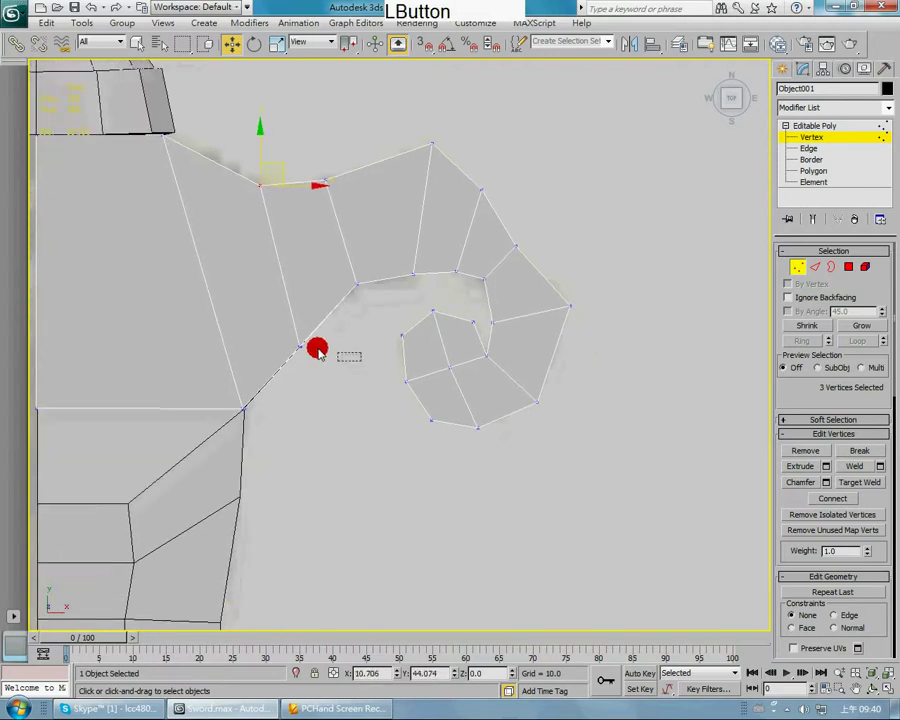
pyautogui.moveTo(330, 332)
pyautogui.mouseDown()
pyautogui.moveTo(307, 293)
pyautogui.moveTo(321, 313)
pyautogui.mouseUp()
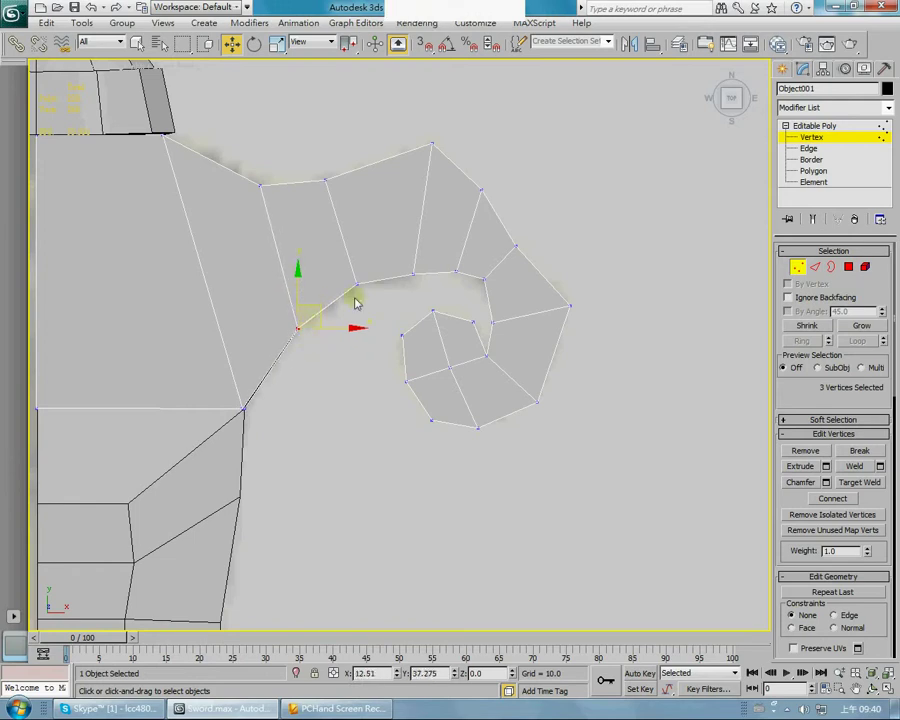
pyautogui.moveTo(345, 272); pyautogui.dragTo(381, 272)
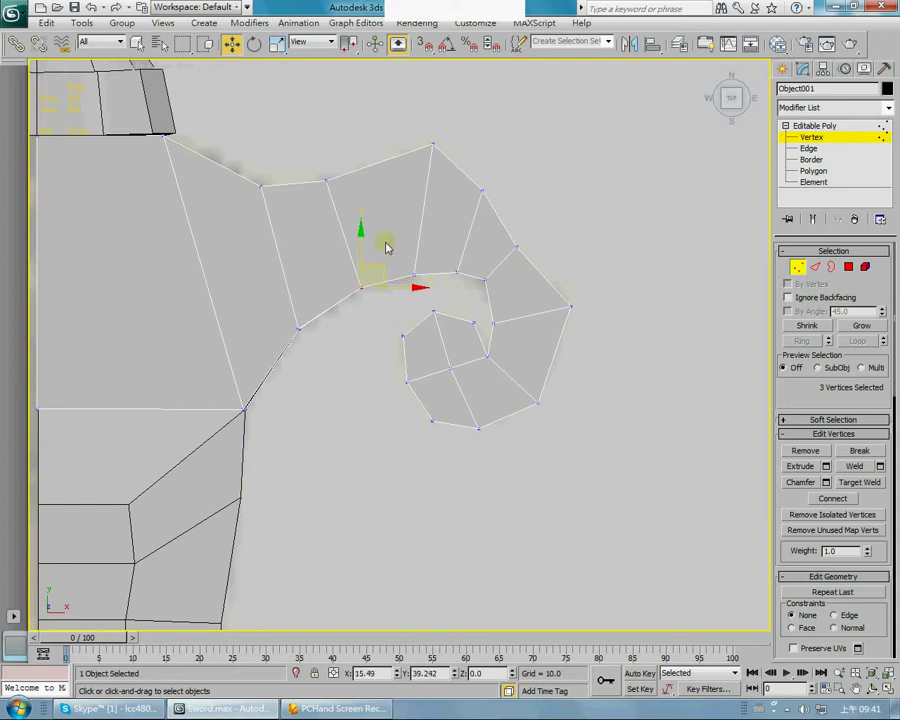
# Step: Adjust the new loop's upper vertices and move the next upper vertices outward toward the peak along the reference outline
pyautogui.moveTo(390, 183); pyautogui.dragTo(291, 227, button='middle')
pyautogui.moveTo(235, 210); pyautogui.dragTo(210, 176)
pyautogui.click(240, 168)
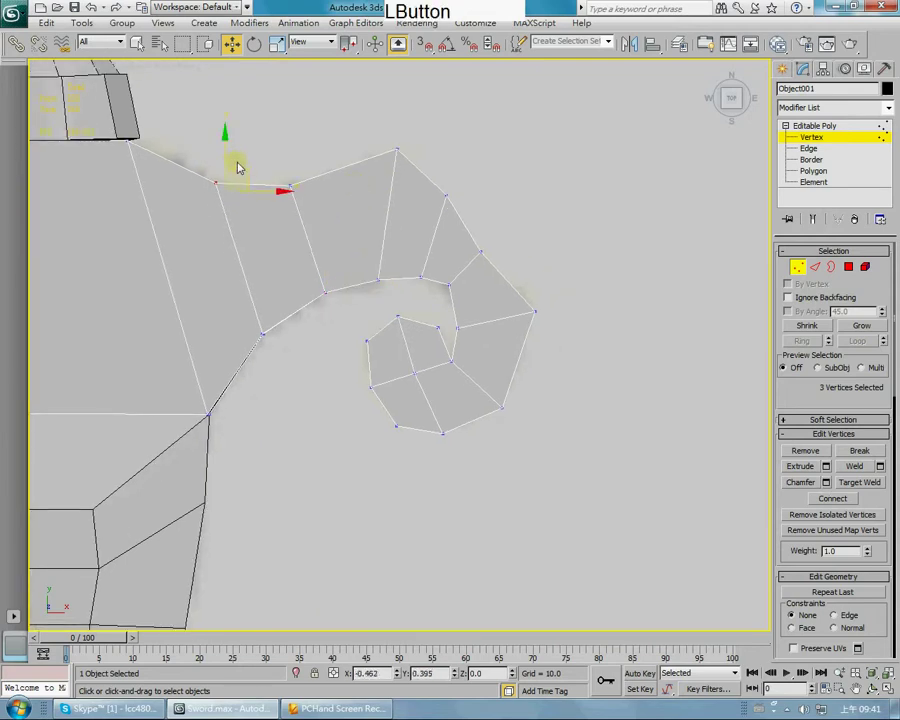
pyautogui.moveTo(260, 197); pyautogui.dragTo(247, 180)
pyautogui.moveTo(307, 127); pyautogui.dragTo(338, 176)
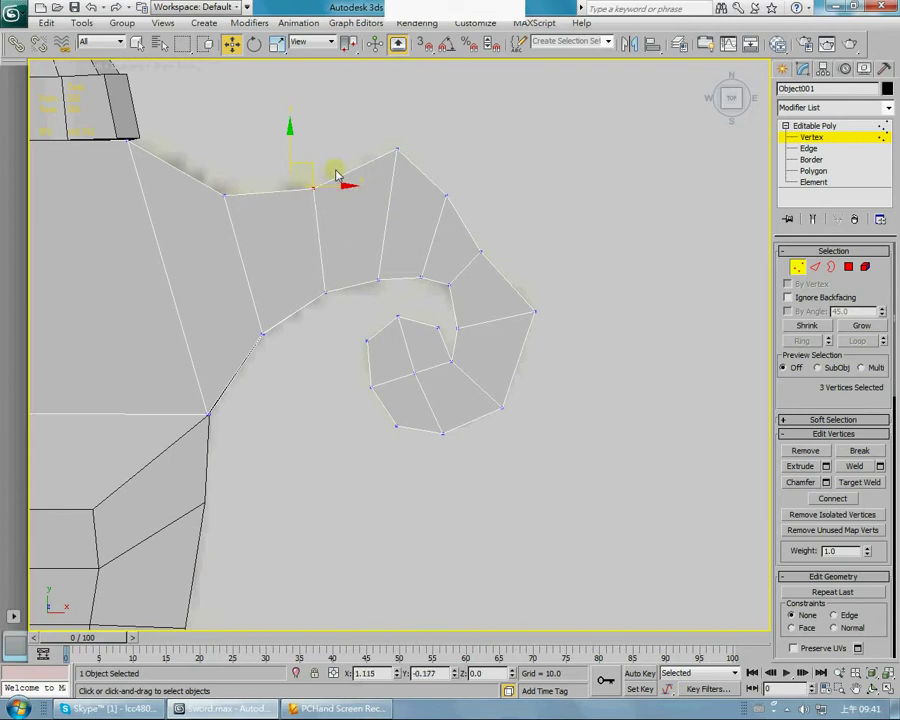
# Step: Move the outer vertices just past the arm's peak inward to follow the curl, and clear the vertex selection
pyautogui.moveTo(468, 219); pyautogui.dragTo(455, 188)
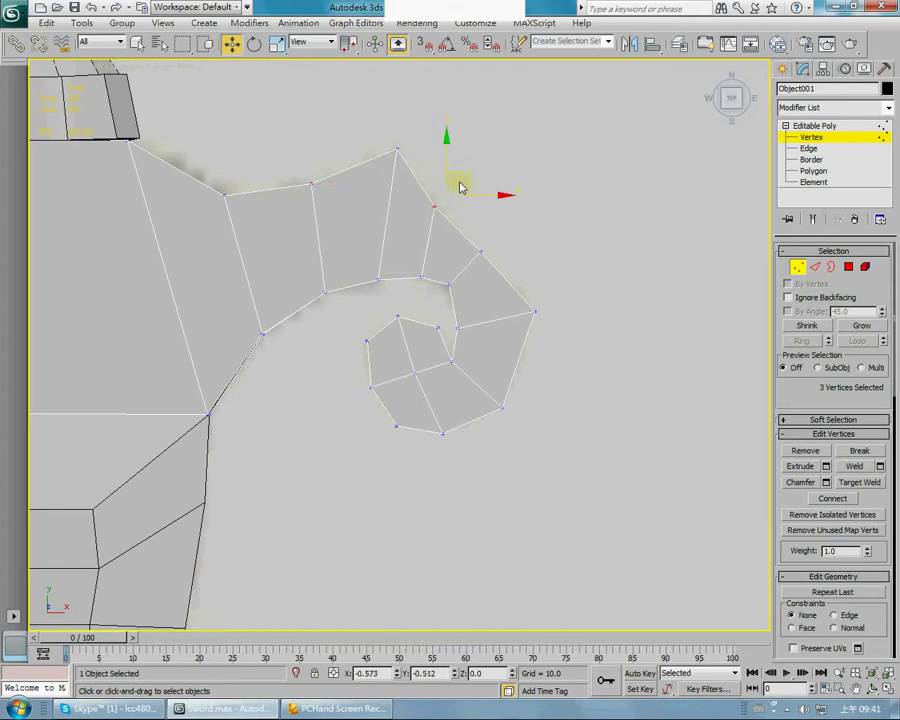
pyautogui.moveTo(535, 250); pyautogui.dragTo(470, 180, button='middle')
pyautogui.click(500, 261)
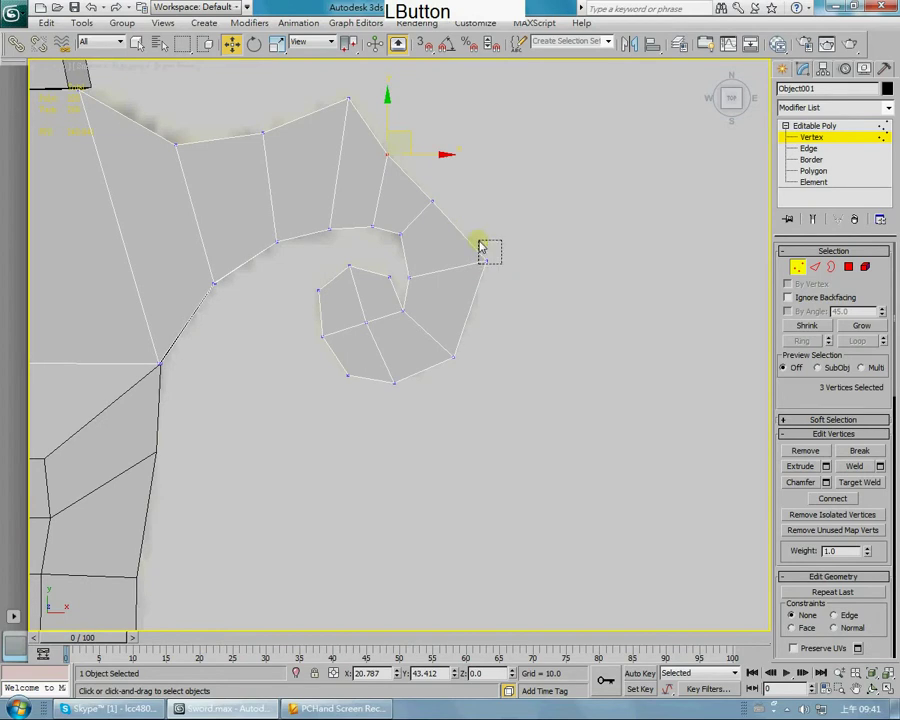
pyautogui.moveTo(388, 253); pyautogui.dragTo(478, 252, button='middle')
pyautogui.click(373, 285)
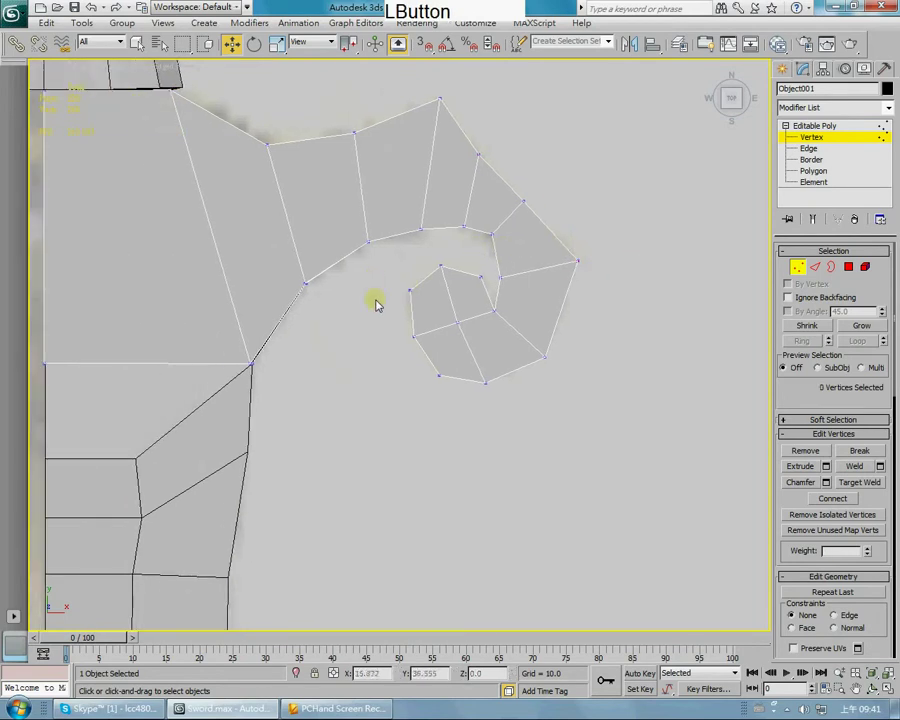
# Step: Try to select the polygons at the handle's pommel end from the guard's polygon level, and return the guard to whole-object level
pyautogui.press('p')
pyautogui.keyDown('alt'); pyautogui.moveTo(437, 402); pyautogui.dragTo(372, 346, button='middle'); pyautogui.keyUp('alt')
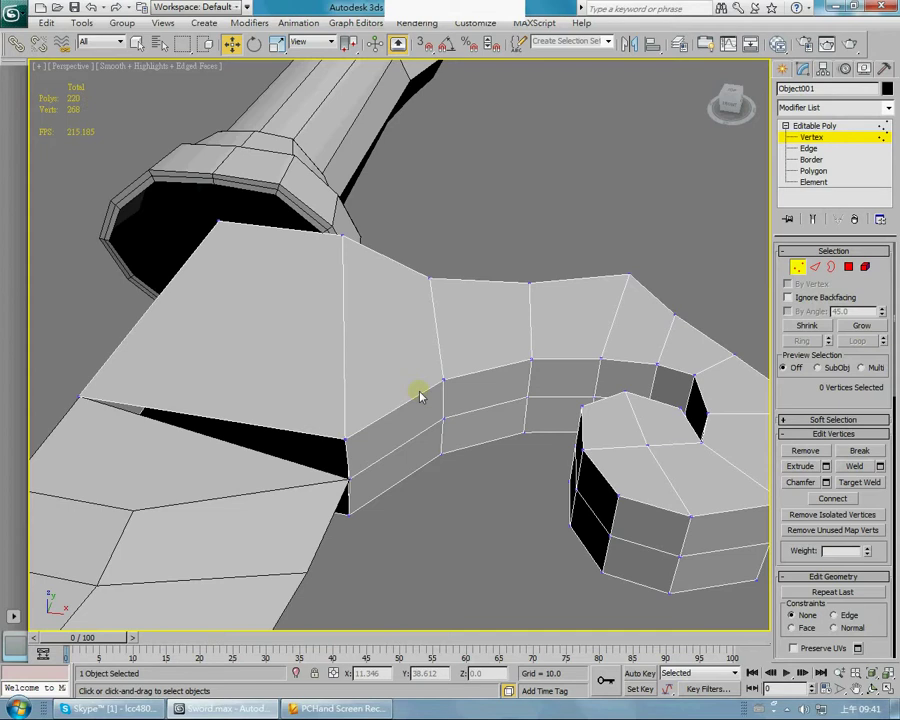
pyautogui.keyDown('alt'); pyautogui.moveTo(420, 396); pyautogui.dragTo(418, 343, button='middle'); pyautogui.keyUp('alt')
pyautogui.scroll(-4, 496, 354)
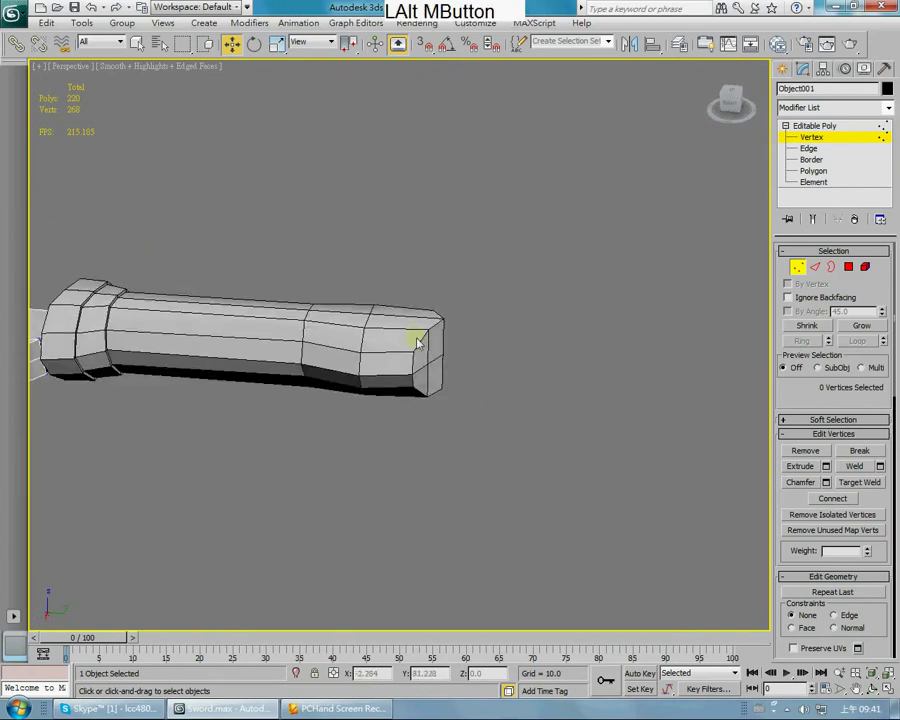
pyautogui.click(813, 171)
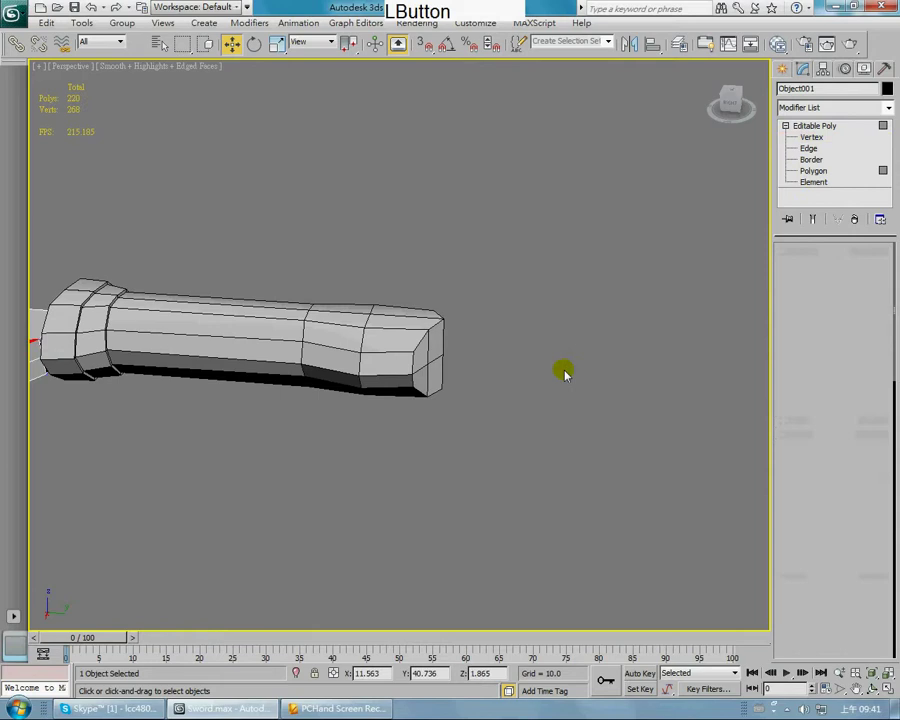
pyautogui.moveTo(442, 474); pyautogui.dragTo(355, 279)
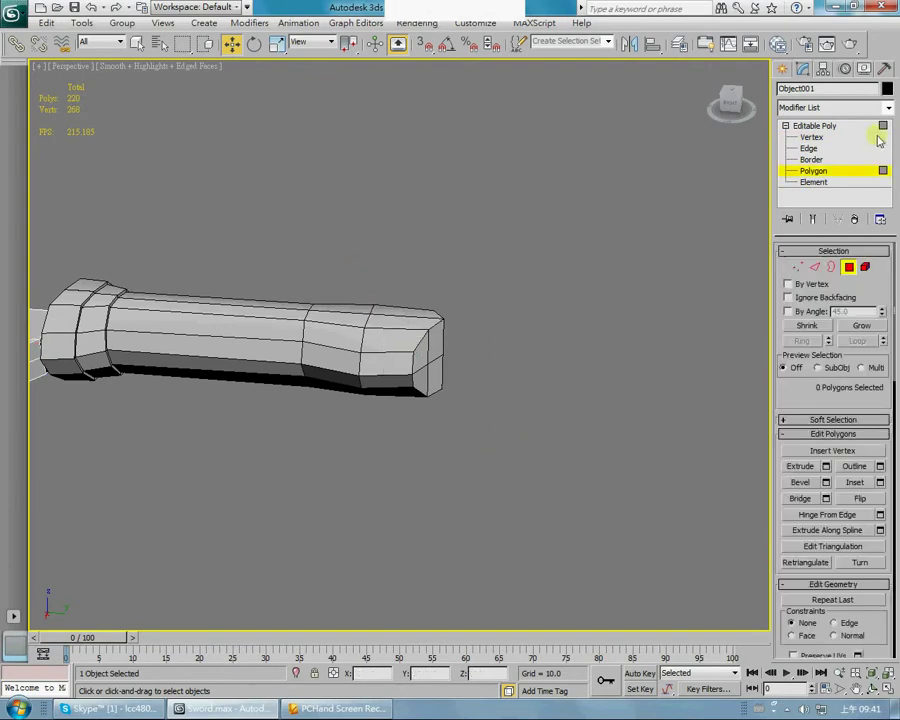
pyautogui.click(530, 325)
pyautogui.click(786, 127)
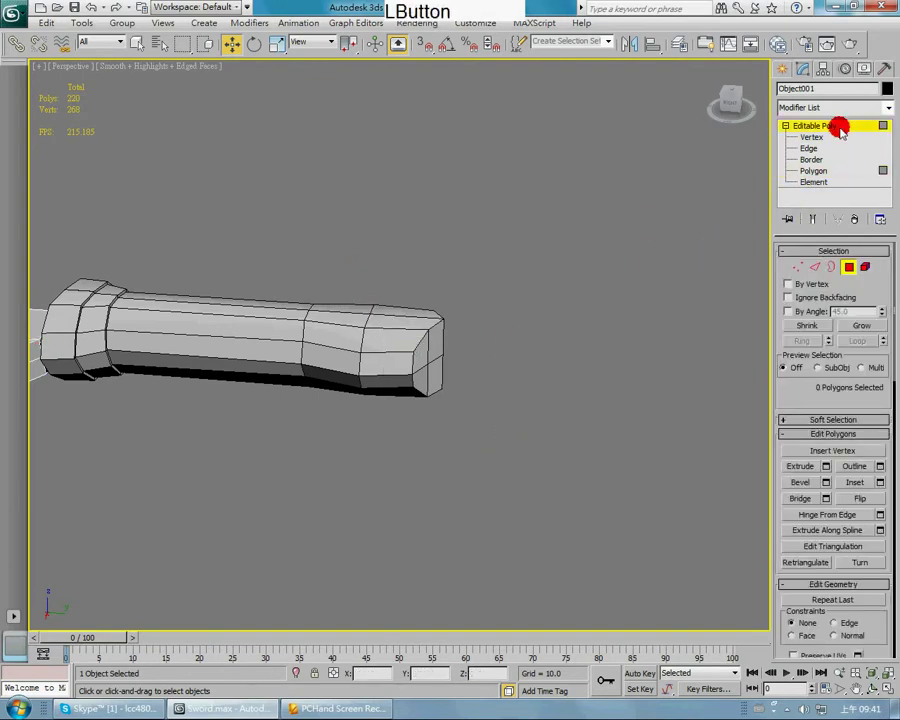
# Step: Extrude the pommel-end polygons of the handle half by 0.3 and clear the polygon selection
pyautogui.click(502, 305)
pyautogui.click(400, 348)
pyautogui.click(813, 171)
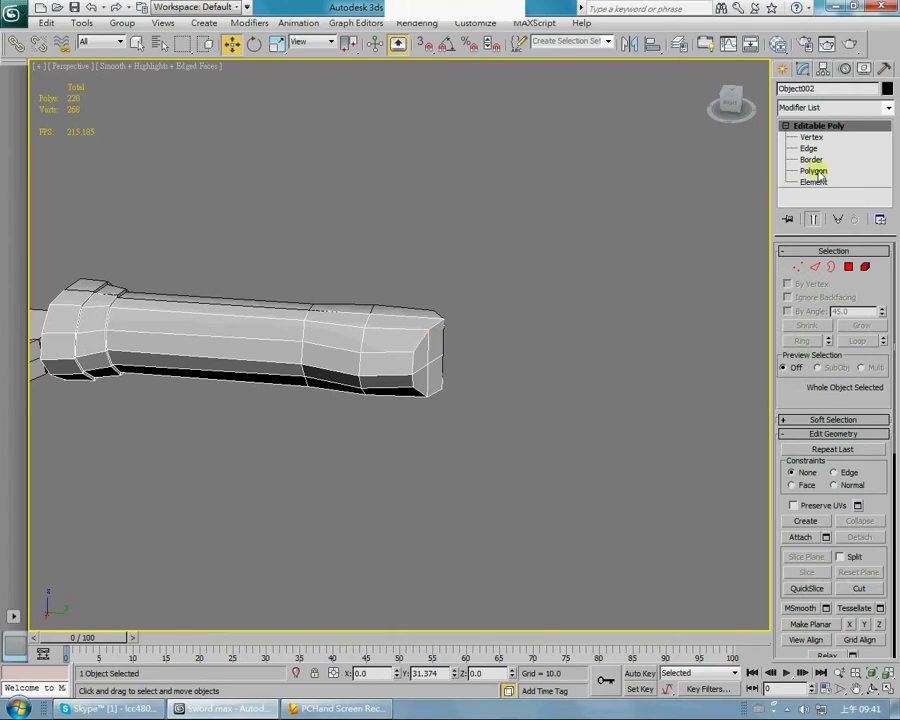
pyautogui.moveTo(478, 456); pyautogui.dragTo(357, 325)
pyautogui.keyDown('alt'); pyautogui.moveTo(488, 424); pyautogui.dragTo(570, 430, button='middle'); pyautogui.keyUp('alt')
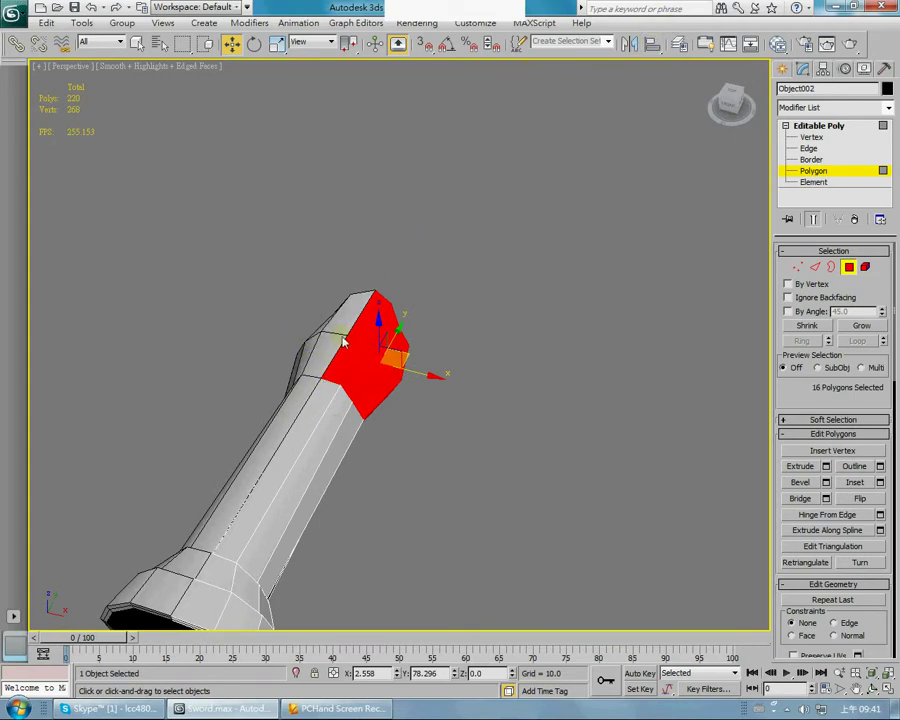
pyautogui.click(825, 466)
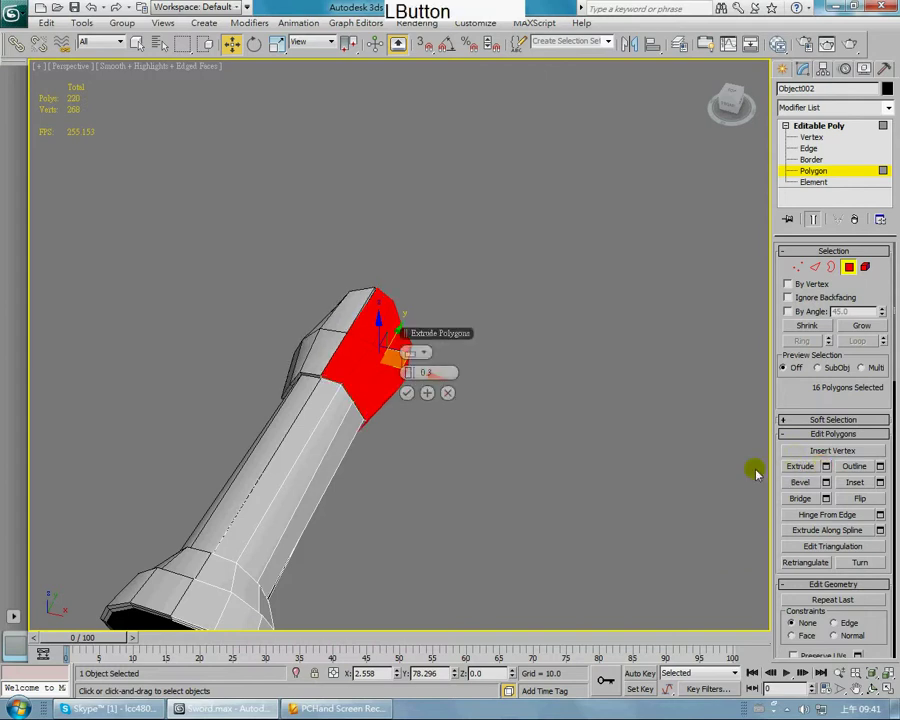
pyautogui.keyDown('alt'); pyautogui.moveTo(364, 404); pyautogui.dragTo(503, 438, button='middle'); pyautogui.keyUp('alt')
pyautogui.scroll(3, 426, 420)
pyautogui.click(406, 393)
pyautogui.click(573, 436)
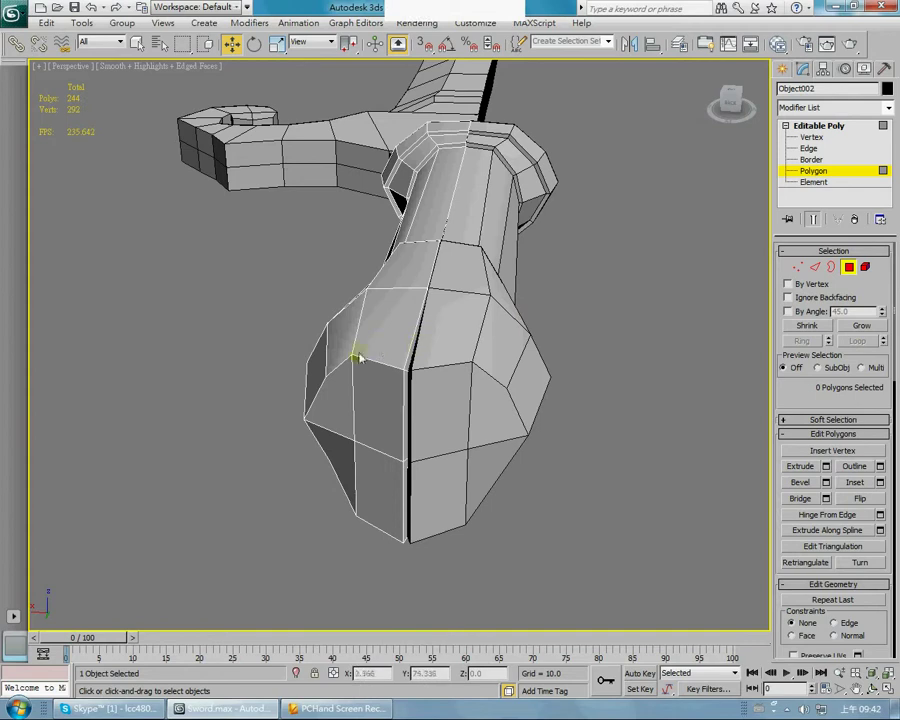
# Step: Try to move the upper end vertex of the handle half's pommel, undo it and leave vertex editing
pyautogui.click(811, 137)
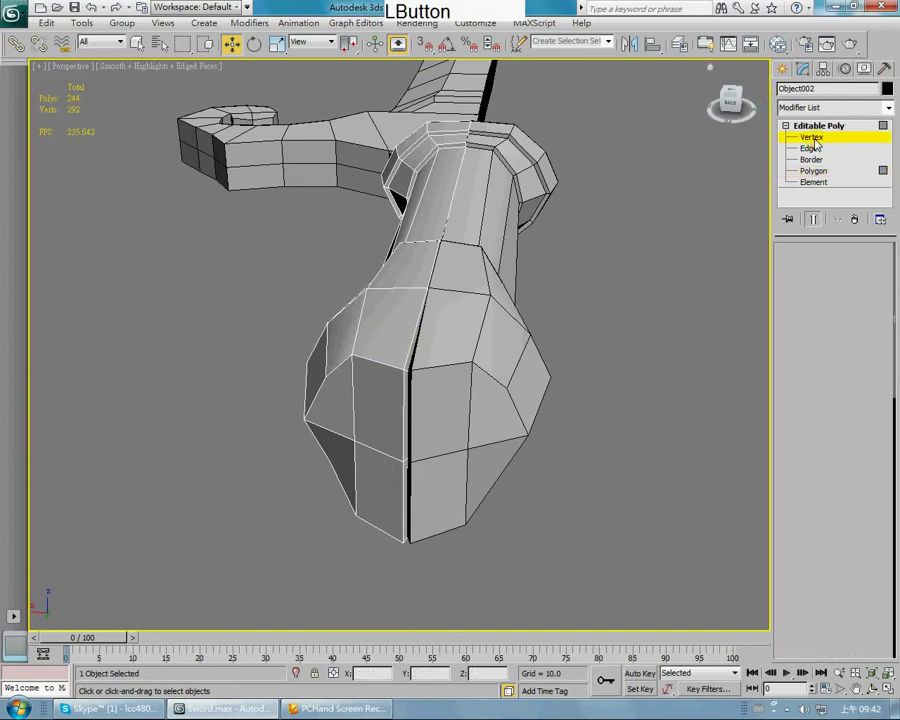
pyautogui.click(353, 360)
pyautogui.moveTo(352, 358); pyautogui.dragTo(320, 315)
pyautogui.hotkey('ctrl', 'z')
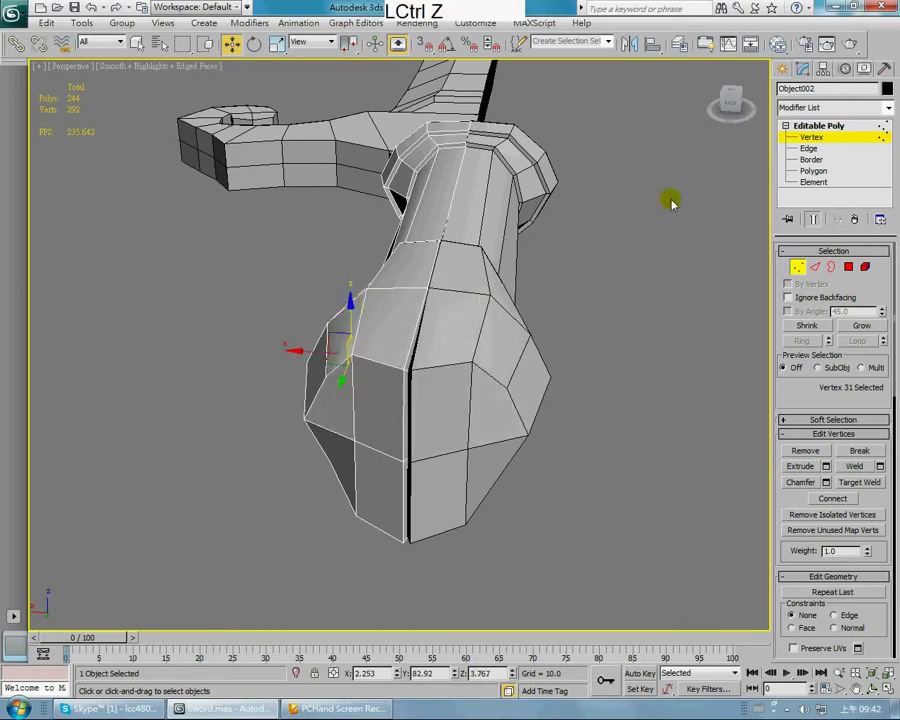
pyautogui.click(678, 242)
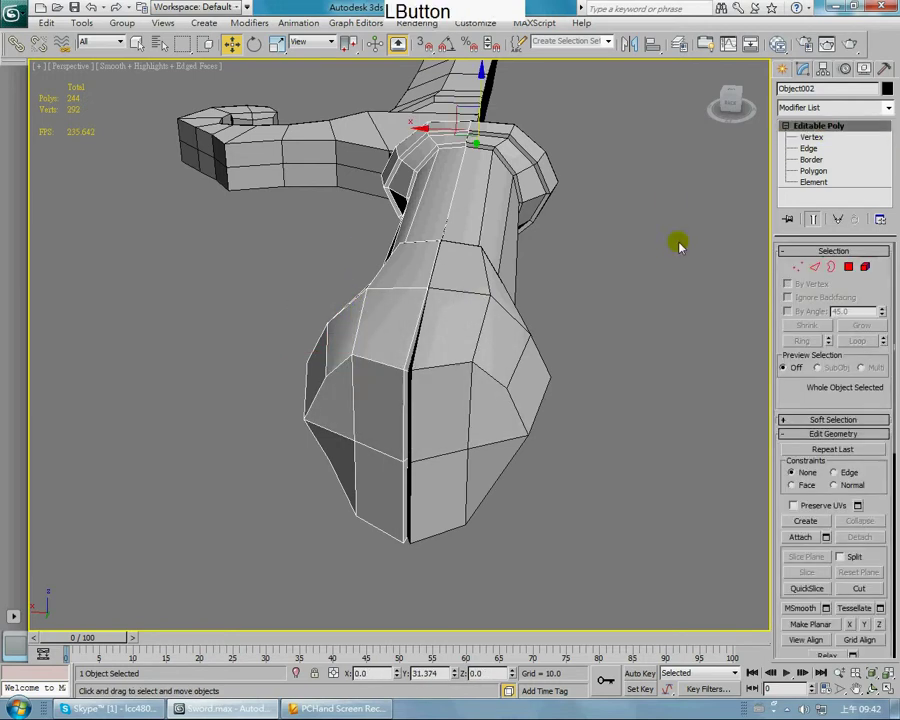
# Step: Try to move the matching pommel vertex on the mirrored handle half, undo it and return to whole-object level
pyautogui.click(447, 335)
pyautogui.click(808, 137)
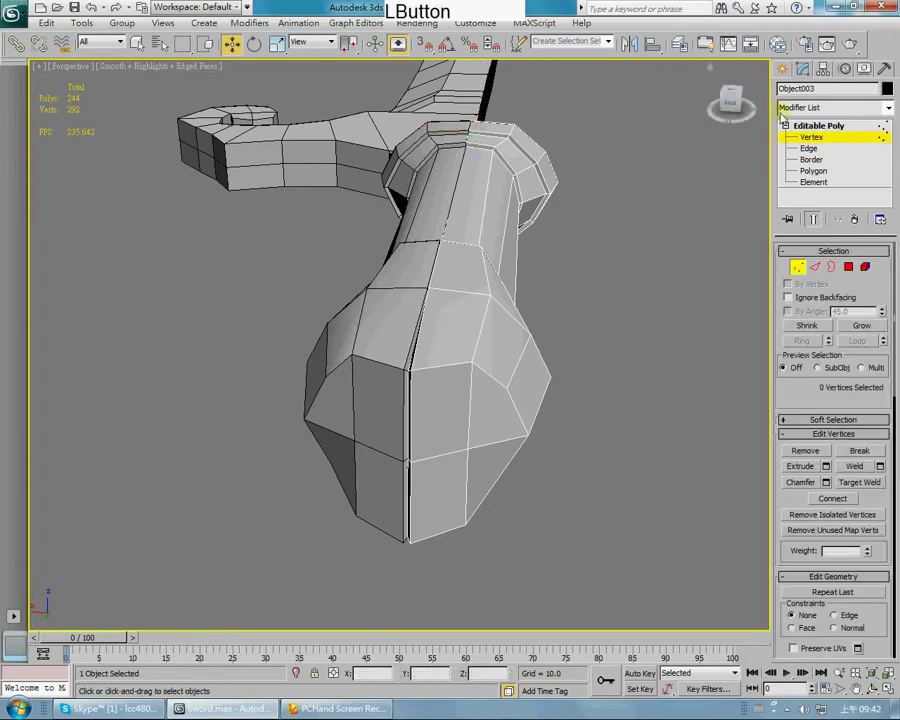
pyautogui.click(789, 125)
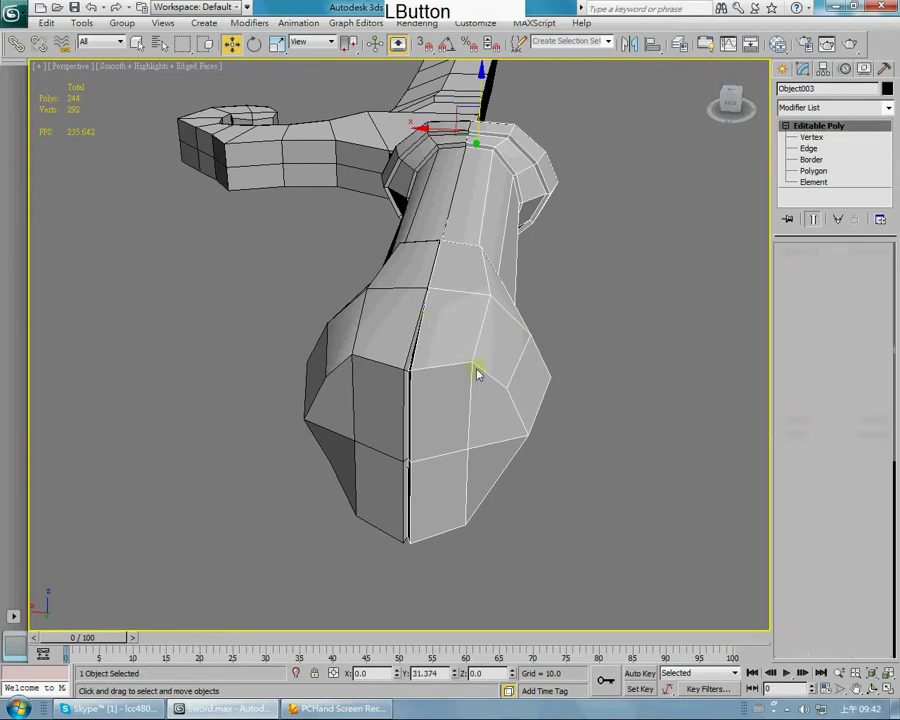
pyautogui.click(810, 137)
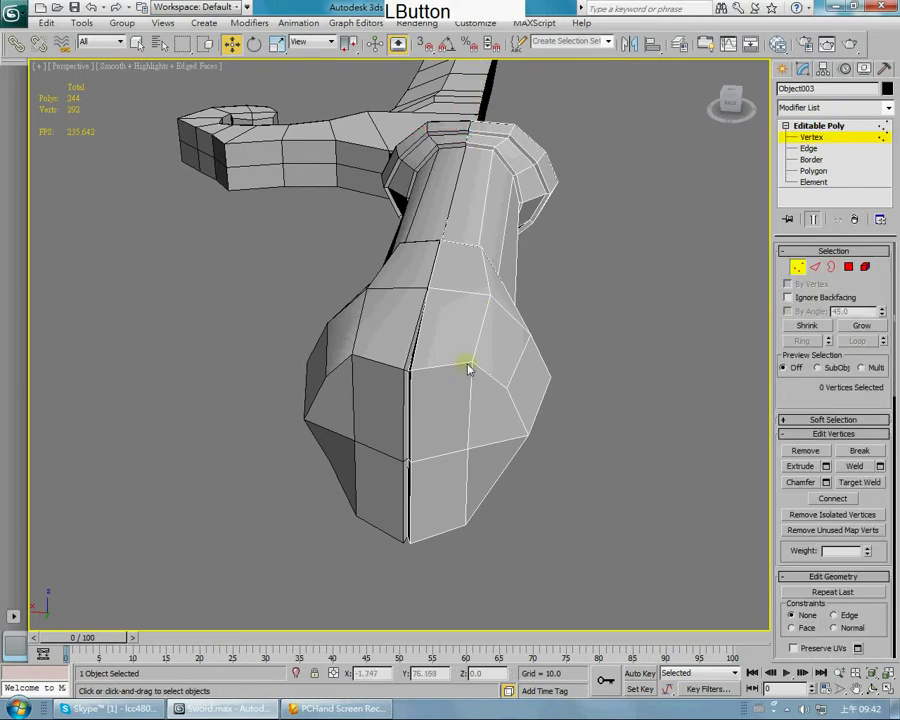
pyautogui.click(468, 364)
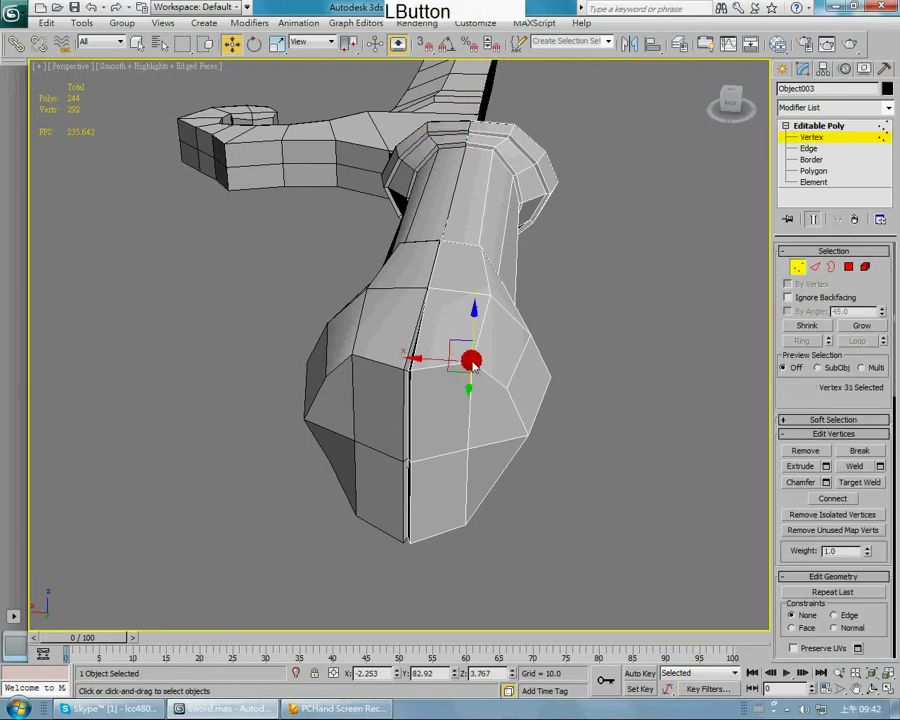
pyautogui.moveTo(472, 366); pyautogui.dragTo(498, 318)
pyautogui.hotkey('ctrl', 'z')
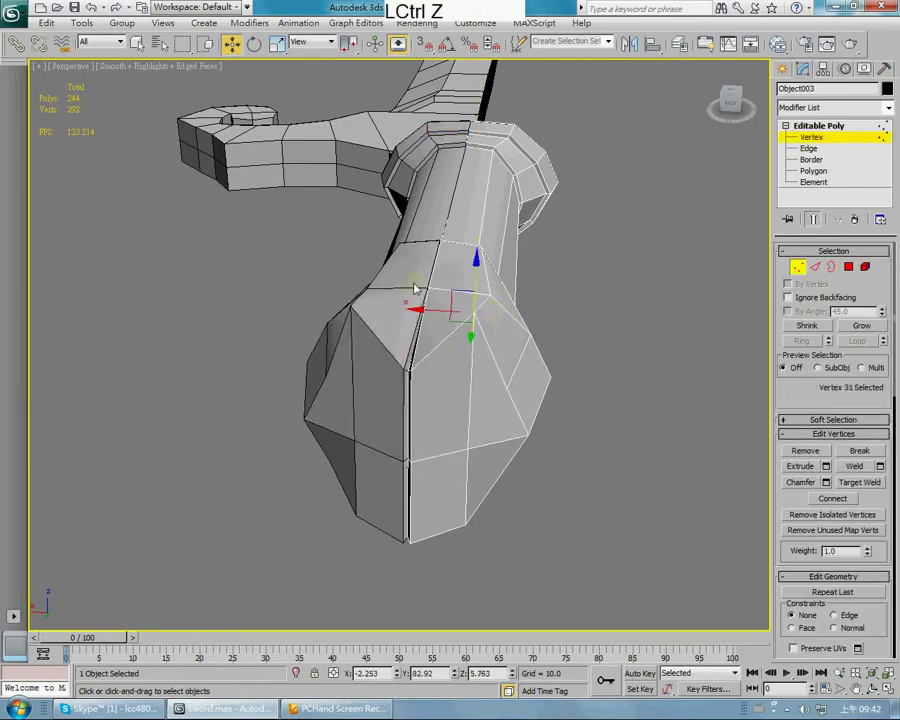
pyautogui.press('alt')
pyautogui.click(816, 125)
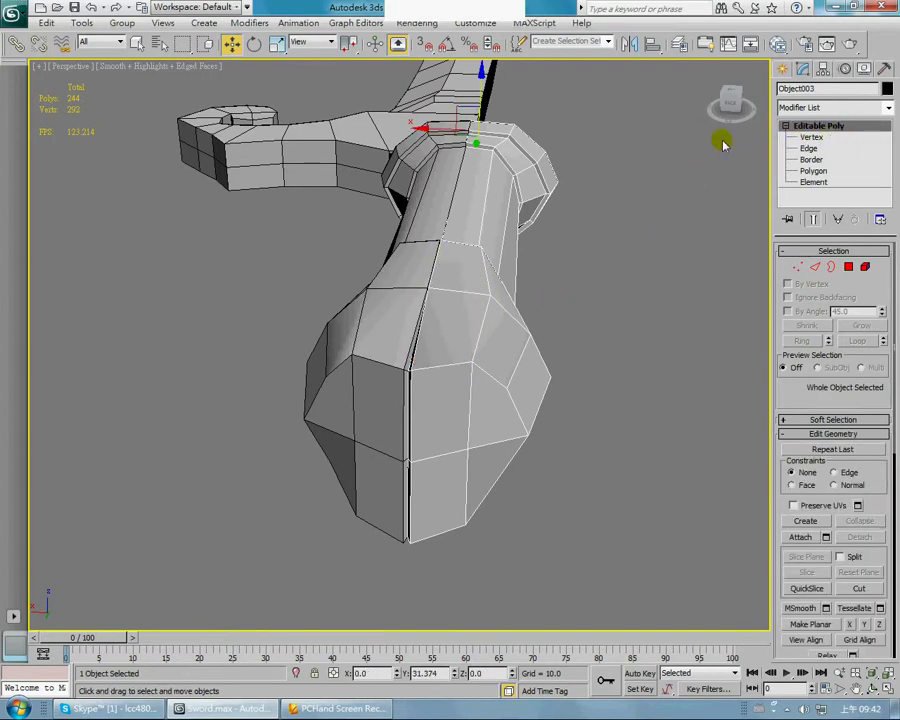
# Step: Delete the mirrored half of the handle
pyautogui.click(545, 261)
pyautogui.click(483, 297)
pyautogui.press('Delete')
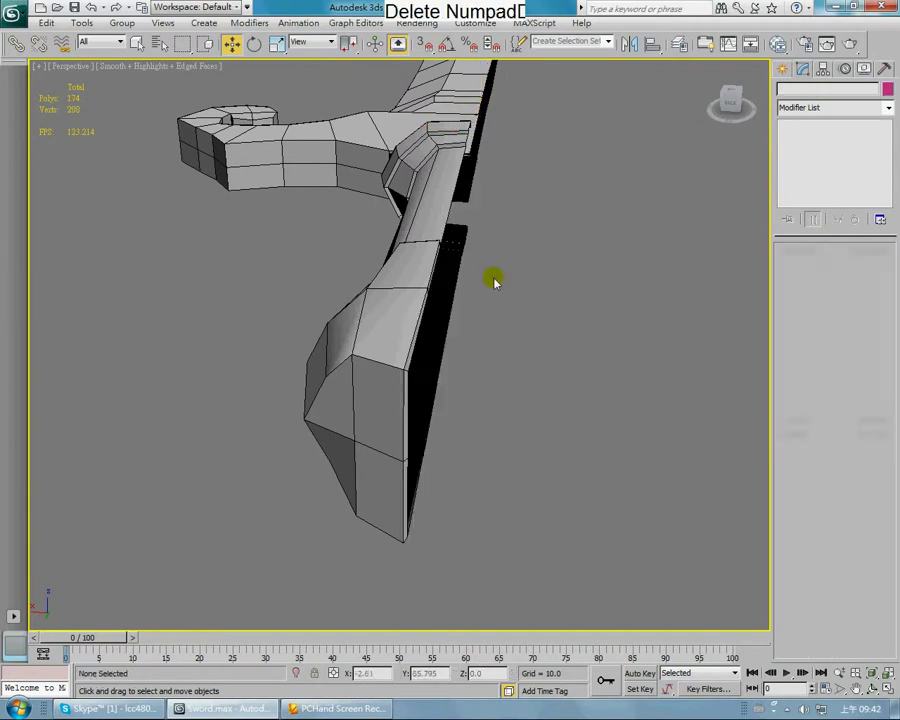
# Step: Delete the six thin polygons along the pommel's open seam on the remaining handle half
pyautogui.keyDown('alt'); pyautogui.moveTo(560, 418); pyautogui.dragTo(408, 345, button='middle'); pyautogui.keyUp('alt')
pyautogui.click(386, 305)
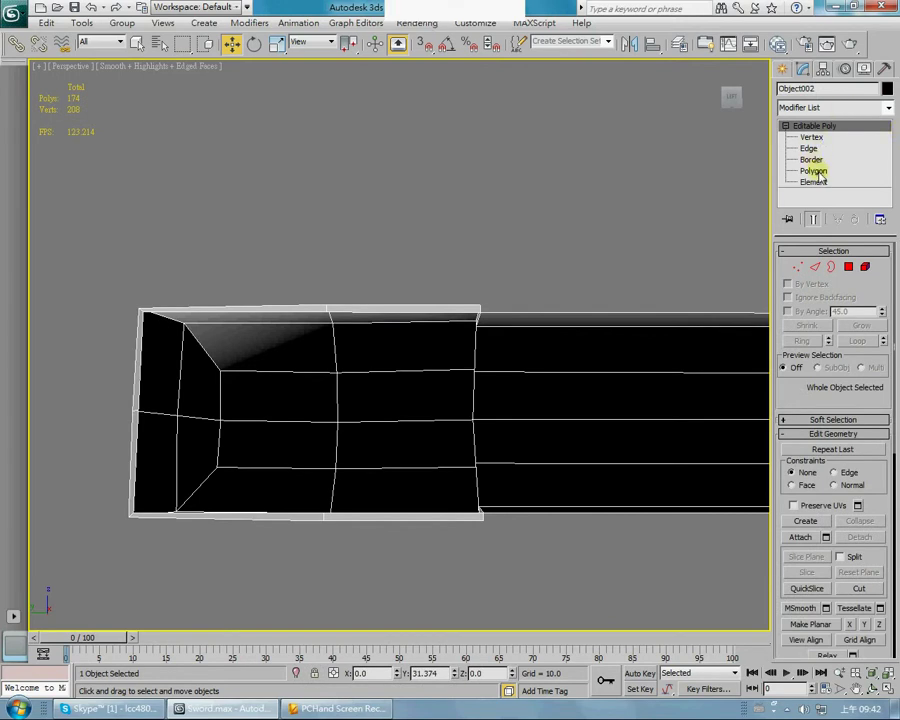
pyautogui.click(813, 171)
pyautogui.click(418, 316)
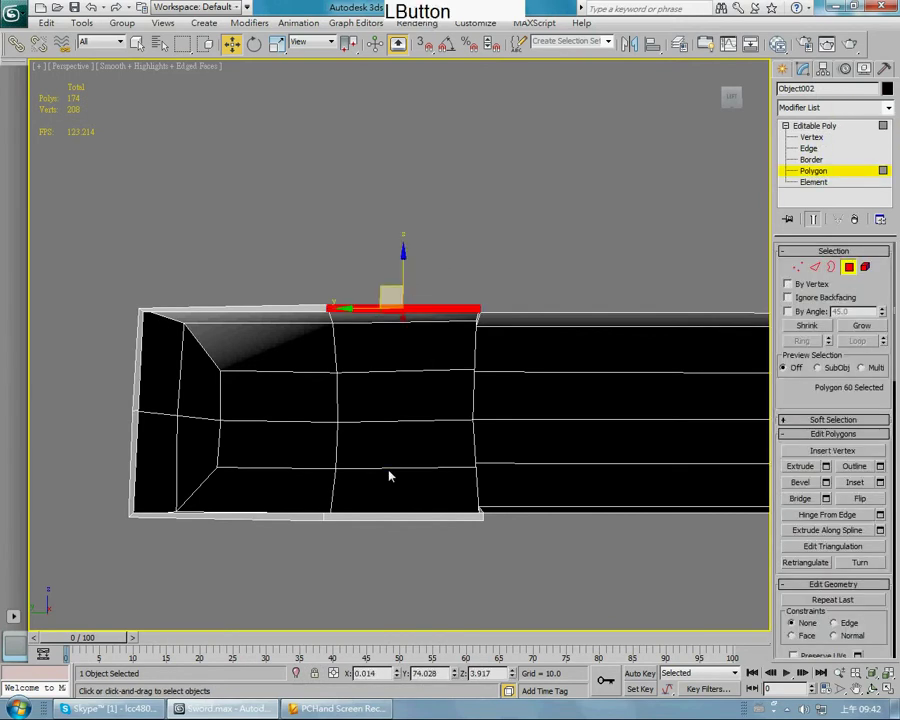
pyautogui.keyDown('ctrl'); pyautogui.click(247, 313); pyautogui.keyUp('ctrl')
pyautogui.keyDown('ctrl'); pyautogui.click(133, 375); pyautogui.keyUp('ctrl')
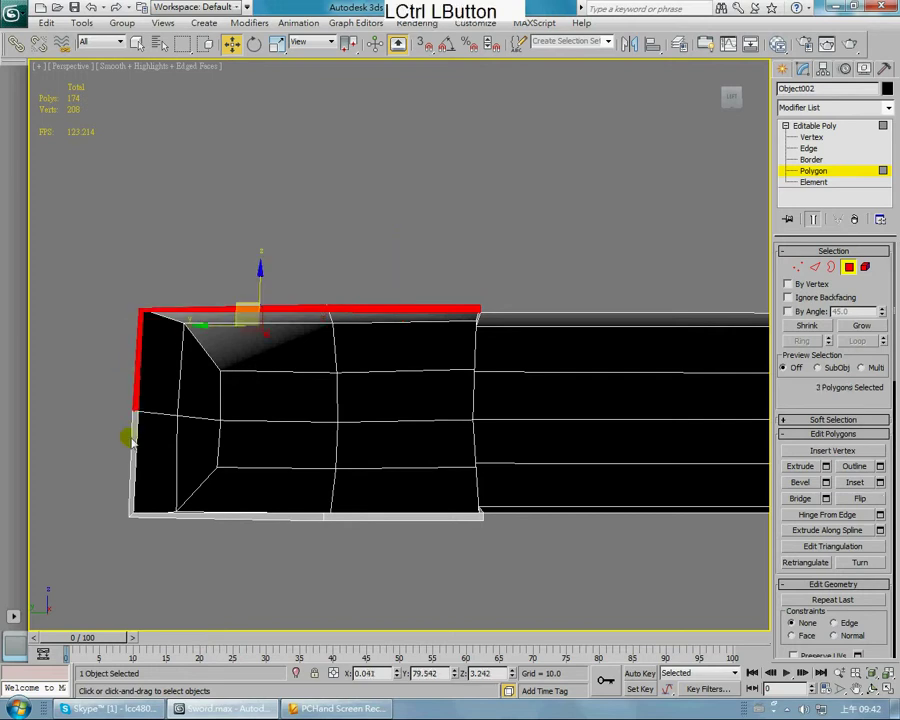
pyautogui.keyDown('ctrl'); pyautogui.click(134, 444); pyautogui.keyUp('ctrl')
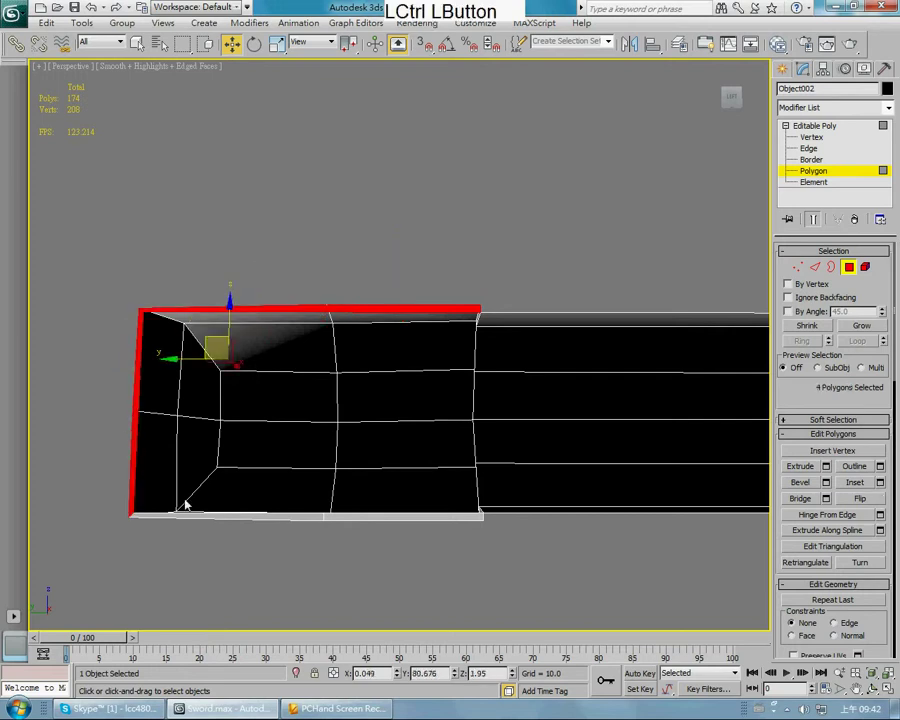
pyautogui.keyDown('ctrl'); pyautogui.click(240, 524); pyautogui.keyUp('ctrl')
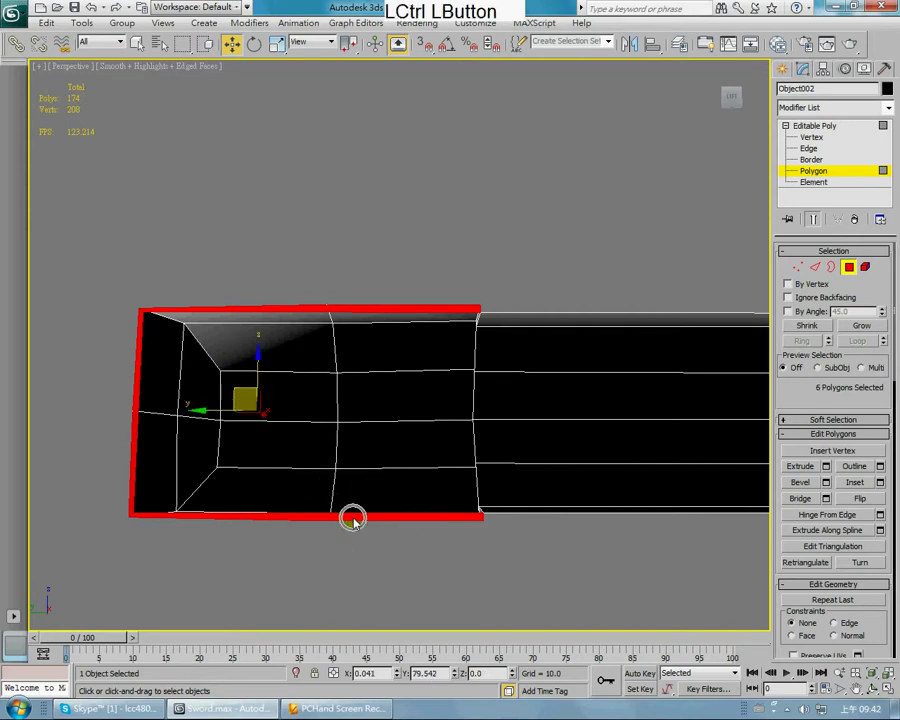
pyautogui.press('Delete')
# Step: Move the middle vertex of the pommel's end cap outward along the handle's length
pyautogui.keyDown('alt'); pyautogui.moveTo(147, 356); pyautogui.dragTo(340, 378, button='middle'); pyautogui.keyUp('alt')
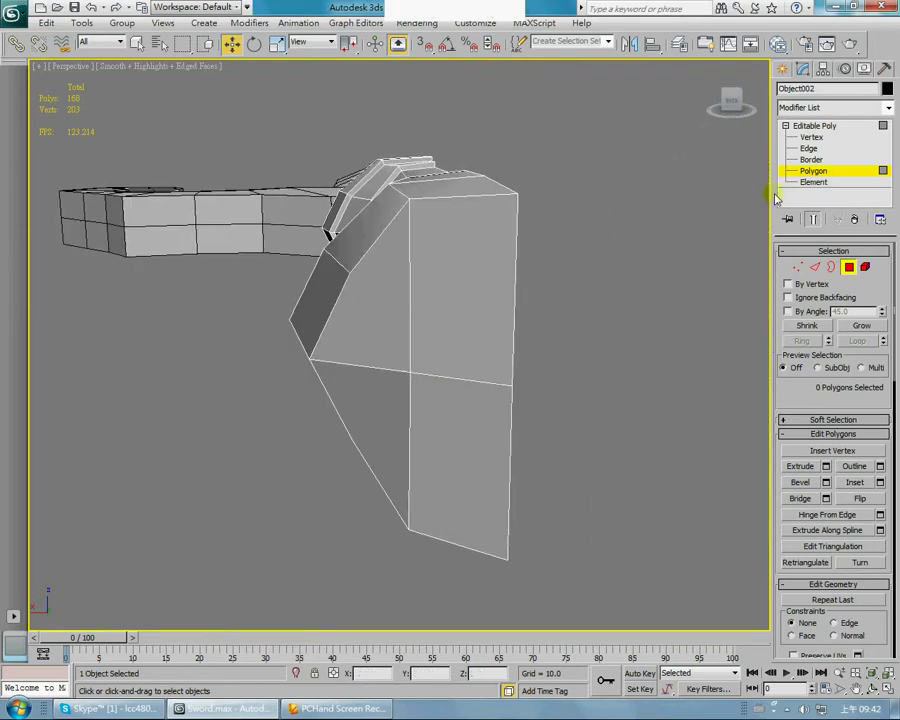
pyautogui.click(809, 138)
pyautogui.click(410, 374)
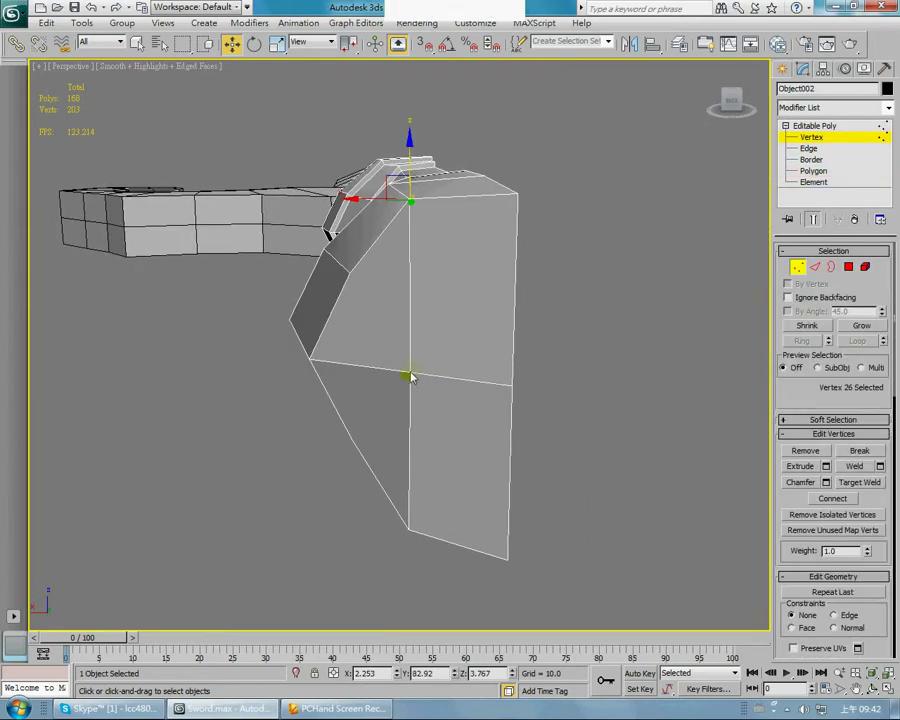
pyautogui.keyDown('alt'); pyautogui.moveTo(412, 376); pyautogui.dragTo(458, 458, button='middle'); pyautogui.keyUp('alt')
pyautogui.click(442, 424)
pyautogui.moveTo(442, 424); pyautogui.dragTo(447, 443)
pyautogui.keyDown('alt'); pyautogui.moveTo(442, 358); pyautogui.dragTo(414, 382, button='middle'); pyautogui.keyUp('alt')
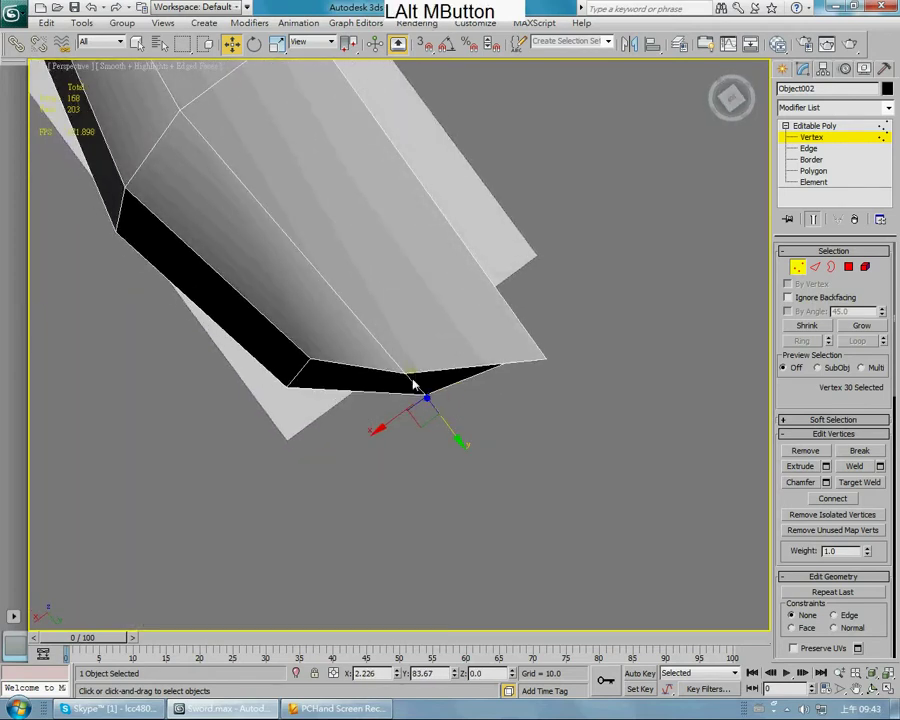
# Step: Try to move the end cap's upper seam vertex, undo the move and look from the top view
pyautogui.click(546, 362)
pyautogui.moveTo(582, 407); pyautogui.dragTo(558, 372)
pyautogui.keyDown('alt'); pyautogui.moveTo(558, 372); pyautogui.dragTo(334, 297, button='middle'); pyautogui.keyUp('alt')
pyautogui.press('t')
pyautogui.hotkey('ctrl', 'z')
pyautogui.scroll(5, 297, 136)
pyautogui.scroll(3, 280, 208)
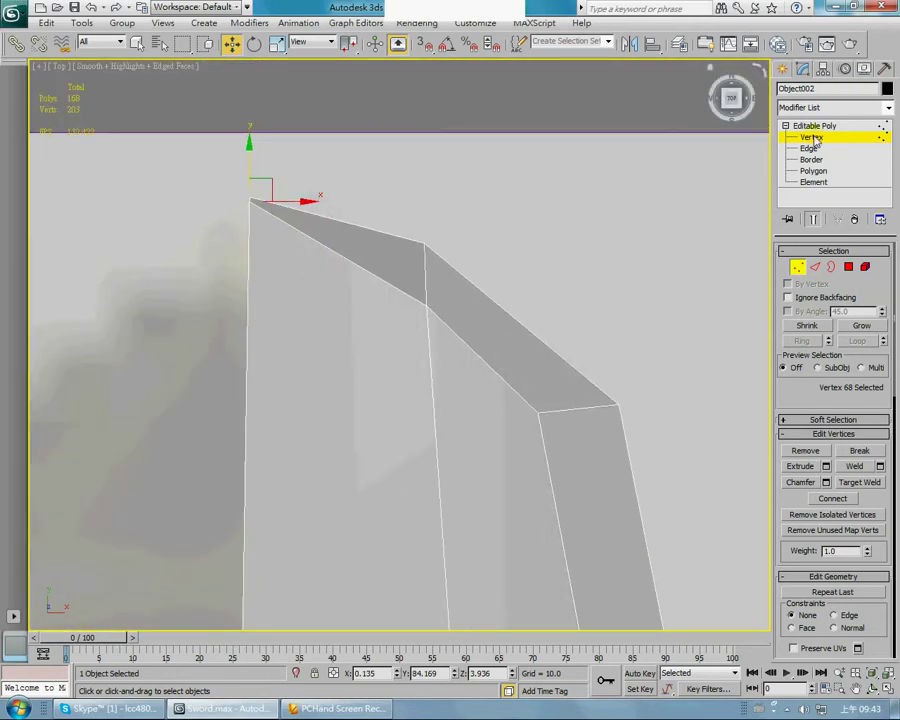
pyautogui.click(260, 206)
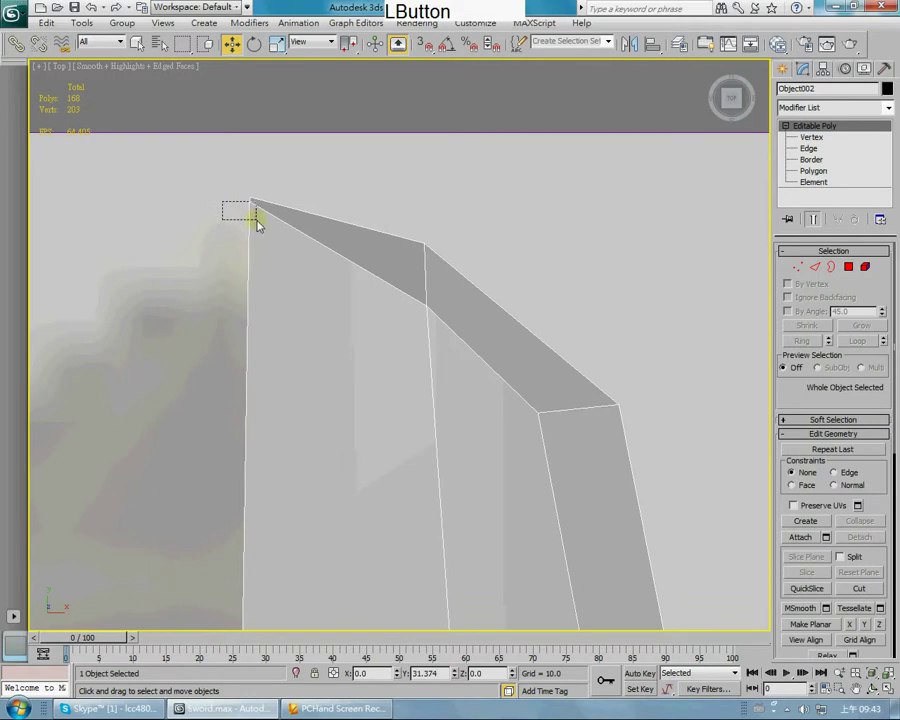
pyautogui.moveTo(256, 224); pyautogui.dragTo(257, 225)
pyautogui.click(237, 205)
pyautogui.hotkey('ctrl', 'z')
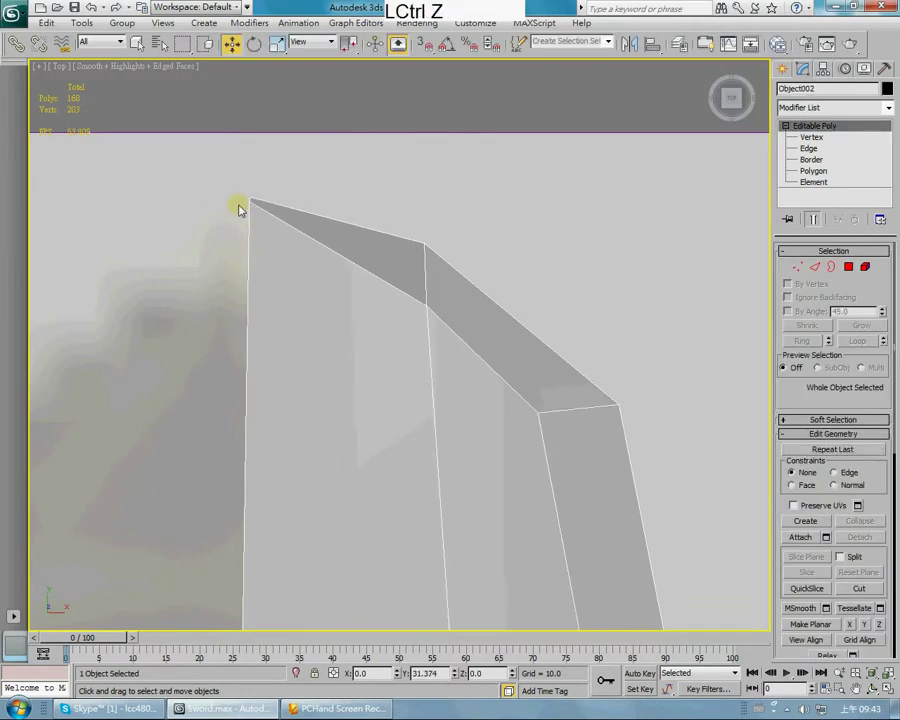
pyautogui.moveTo(200, 180); pyautogui.dragTo(82, 164, button='middle')
pyautogui.moveTo(60, 145); pyautogui.dragTo(104, 182)
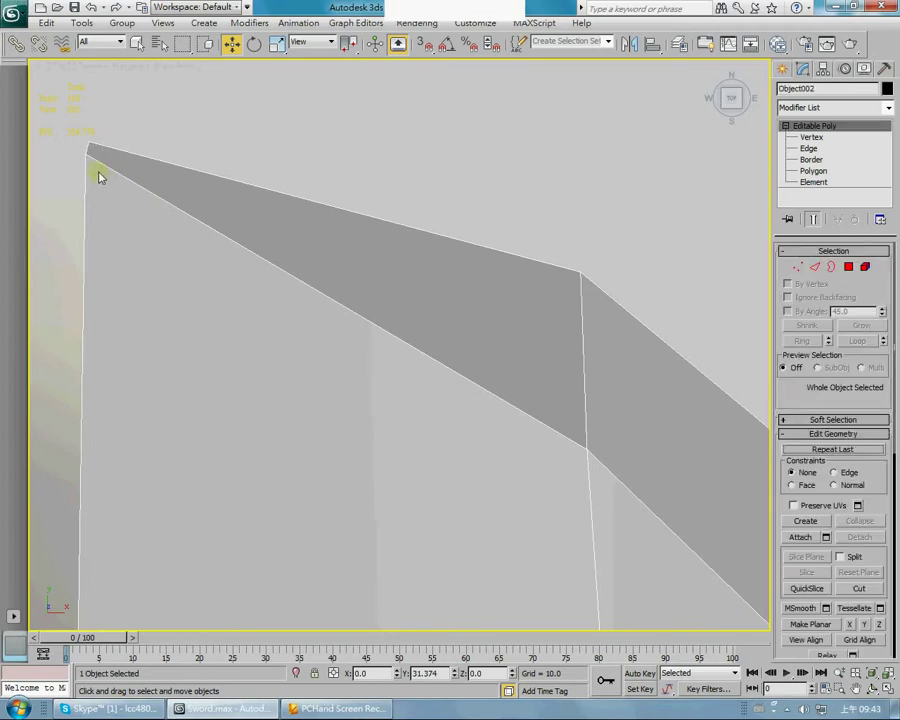
# Step: Move the end cap's centre-seam vertices inward along the Y axis in the top view
pyautogui.press('x')
pyautogui.press('w')
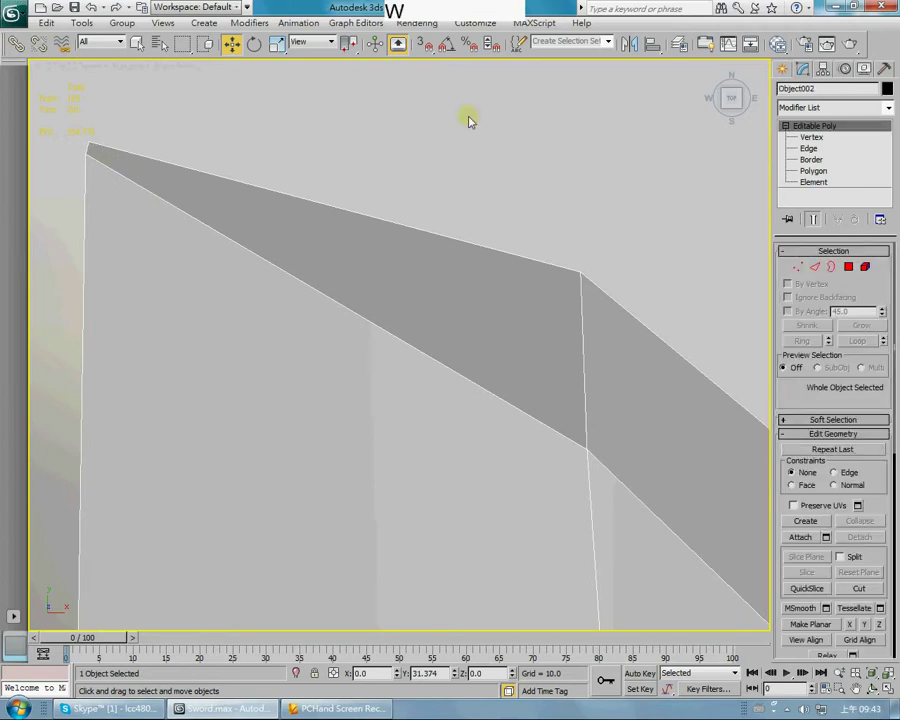
pyautogui.click(811, 140)
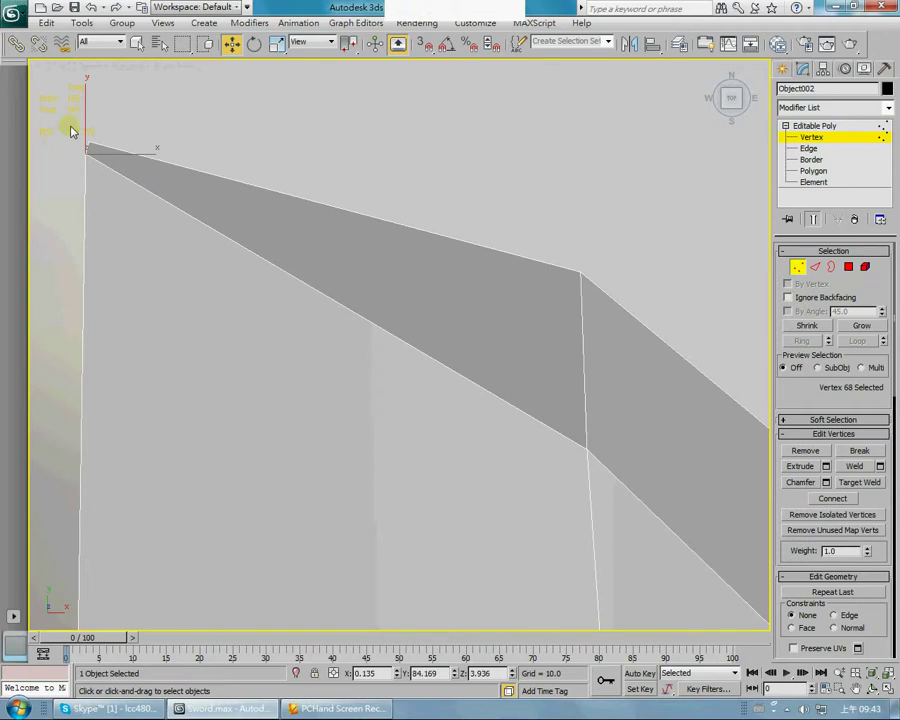
pyautogui.moveTo(85, 97); pyautogui.dragTo(85, 92)
pyautogui.hotkey('ctrl', 'z')
pyautogui.moveTo(58, 142); pyautogui.dragTo(92, 185)
pyautogui.moveTo(86, 94); pyautogui.dragTo(203, 215)
# Step: Move the seam vertices outward past their neighbours, and shift all the end-cap vertices slightly inward to match the reference
pyautogui.moveTo(203, 215); pyautogui.dragTo(296, 150, button='middle')
pyautogui.click(293, 179)
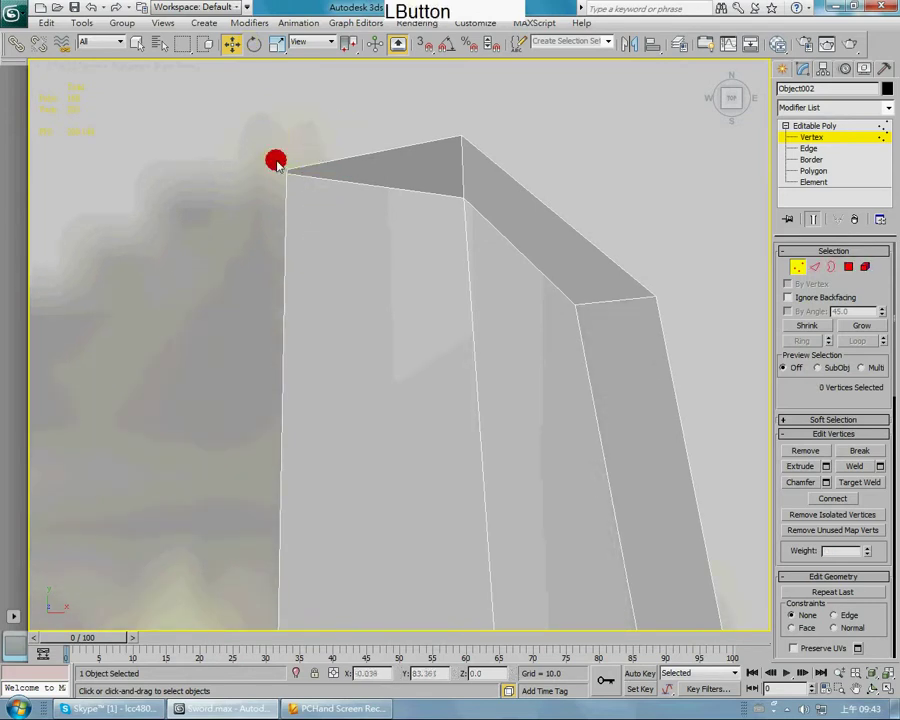
pyautogui.moveTo(286, 113); pyautogui.dragTo(287, 60)
pyautogui.moveTo(397, 130); pyautogui.dragTo(364, 161, button='middle')
pyautogui.moveTo(414, 196); pyautogui.dragTo(221, 63)
pyautogui.moveTo(325, 83); pyautogui.dragTo(322, 127, button='middle')
pyautogui.moveTo(320, 108)
pyautogui.mouseDown()
pyautogui.moveTo(322, 150)
pyautogui.moveTo(321, 130)
pyautogui.mouseUp()
pyautogui.click(437, 128)
pyautogui.moveTo(393, 161); pyautogui.dragTo(346, 70, button='middle')
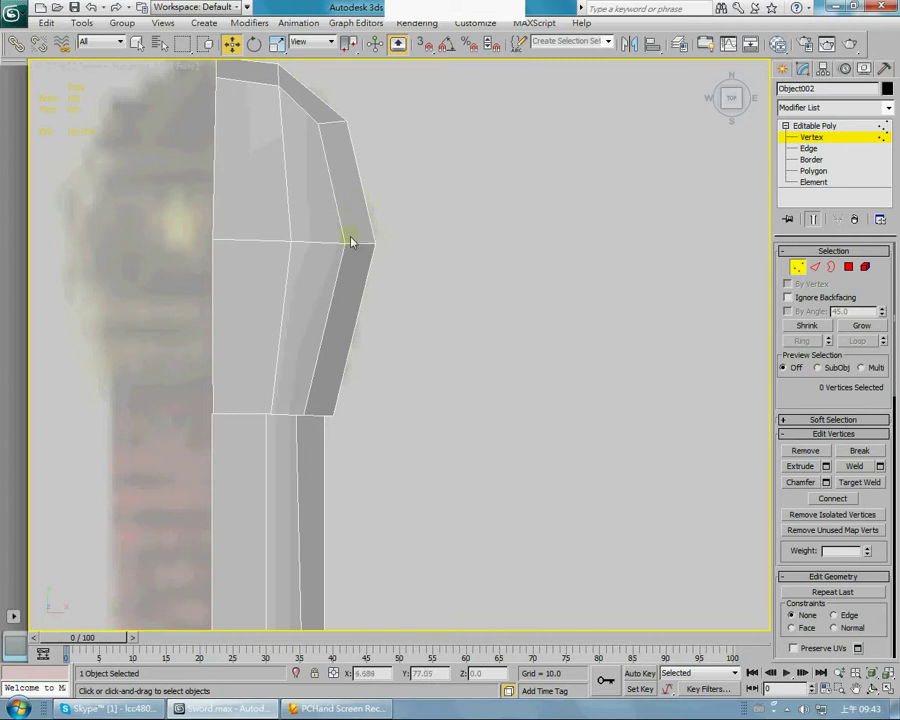
# Step: Connect the seven lengthwise edges between the pommel's widest ring and the grip with a new edge loop
pyautogui.press('p')
pyautogui.scroll(-4, 458, 412)
pyautogui.moveTo(458, 412)
pyautogui.keyDown('alt'); pyautogui.mouseDown(button='middle')
pyautogui.moveTo(400, 360)
pyautogui.moveTo(315, 308)
pyautogui.moveTo(412, 406)
pyautogui.moveTo(522, 422)
pyautogui.moveTo(482, 452)
pyautogui.moveTo(465, 394)
pyautogui.moveTo(472, 428)
pyautogui.mouseUp(button='middle'); pyautogui.keyUp('alt')
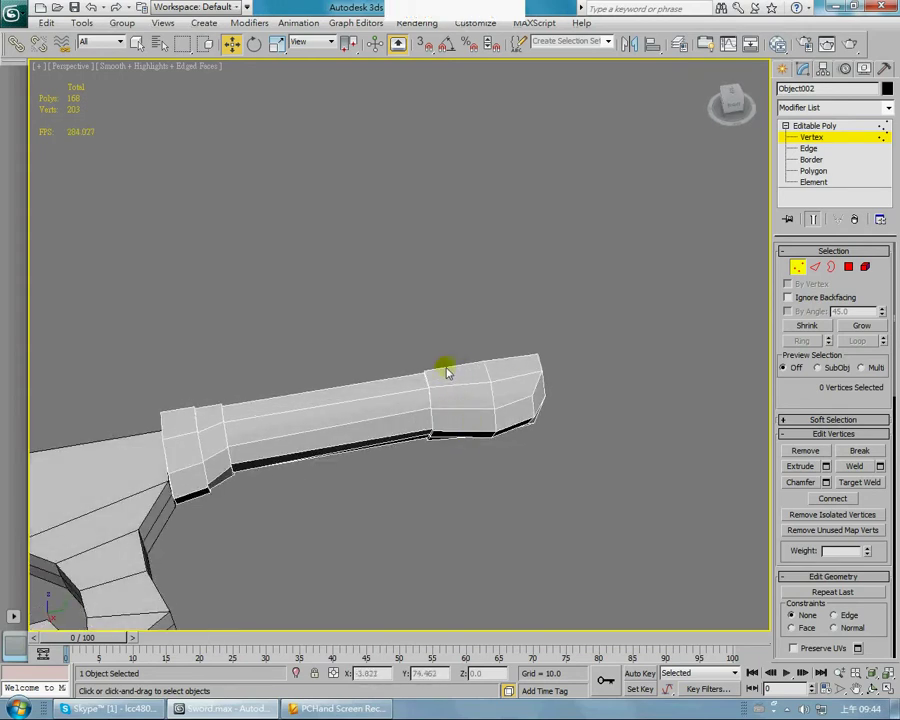
pyautogui.press('t')
pyautogui.moveTo(358, 364); pyautogui.dragTo(365, 342, button='middle')
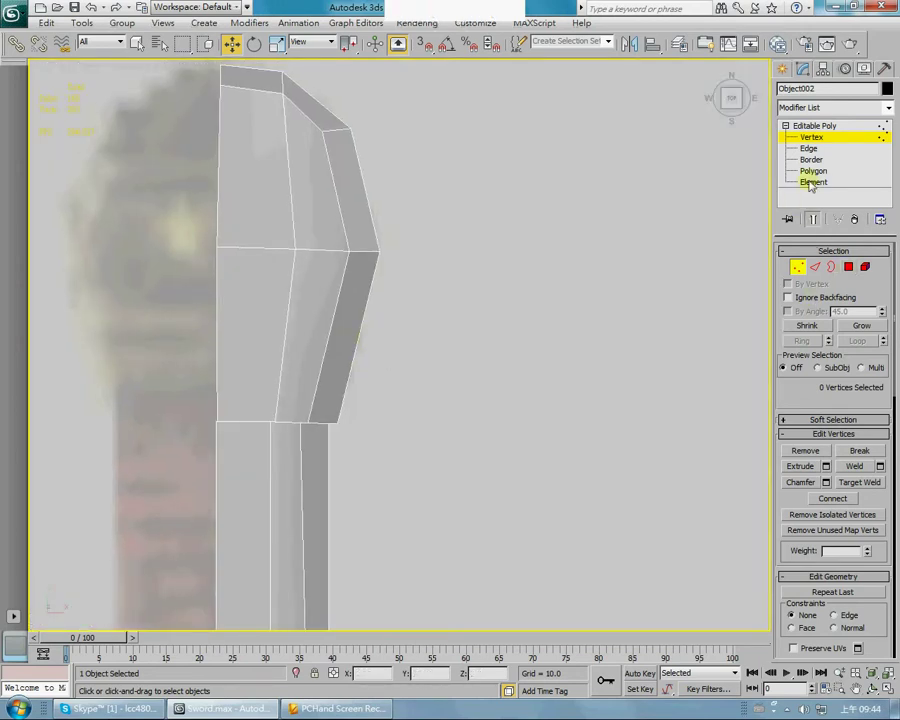
pyautogui.click(808, 148)
pyautogui.click(219, 305)
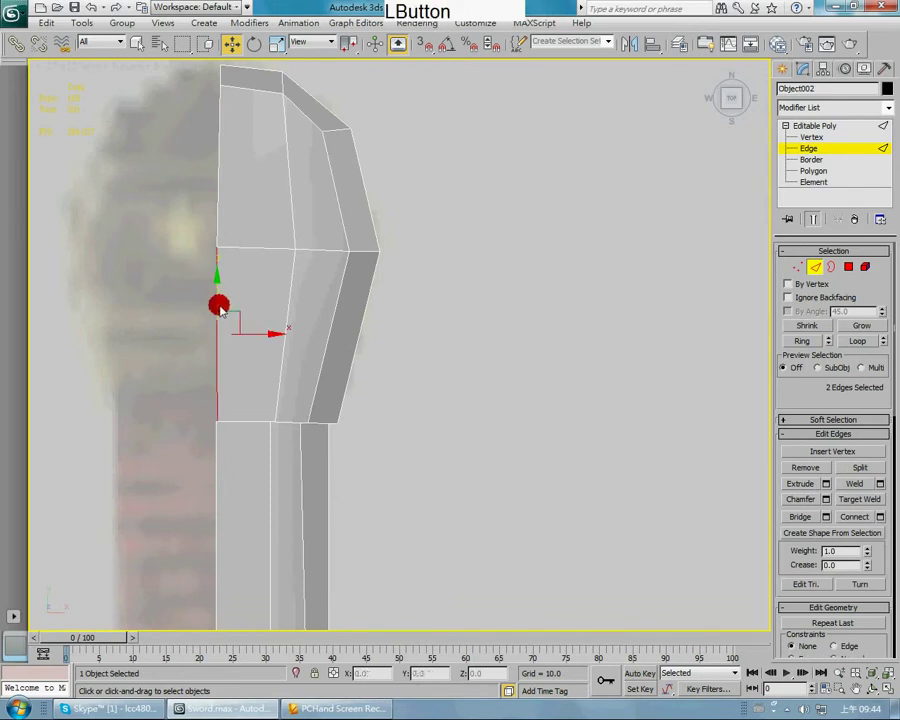
pyautogui.keyDown('shift'); pyautogui.click(290, 302); pyautogui.keyUp('shift')
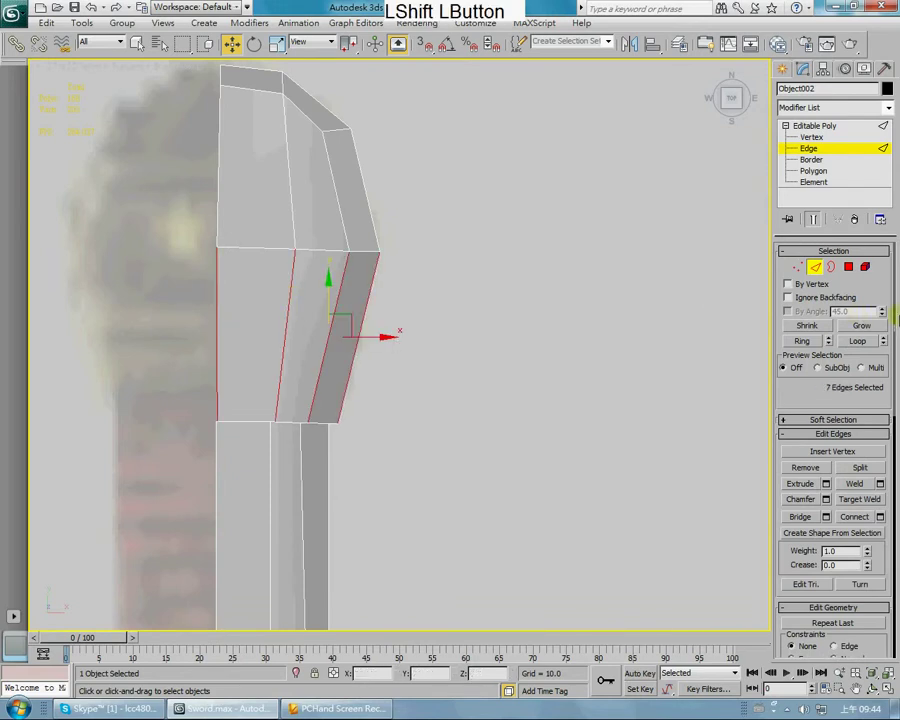
pyautogui.click(853, 517)
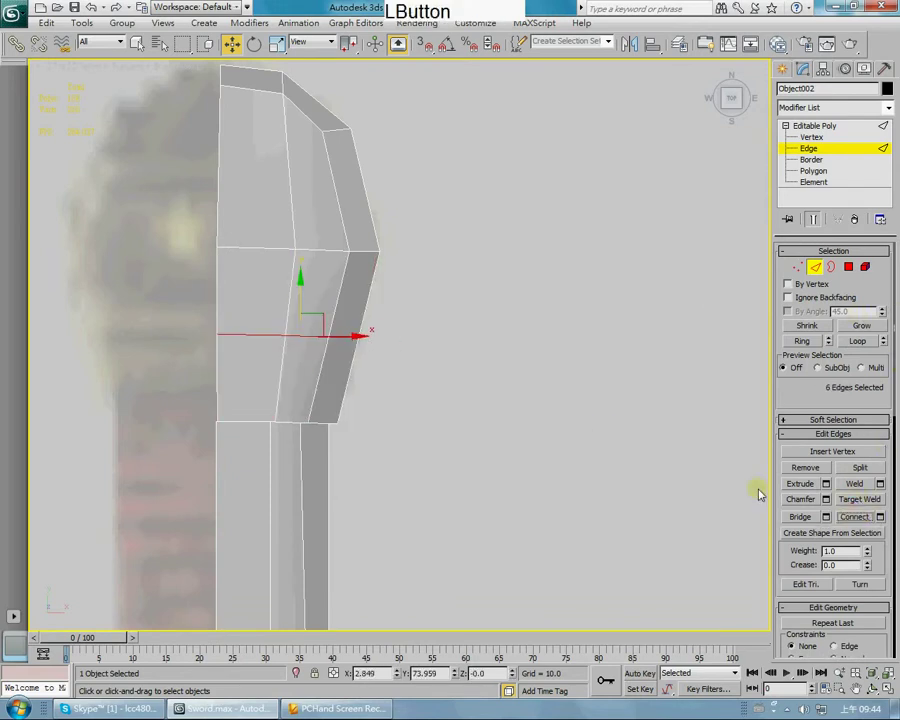
# Step: Move the pommel's new edge loop outward along X, and set its centre-seam vertices to X 0
pyautogui.moveTo(355, 339); pyautogui.dragTo(371, 342)
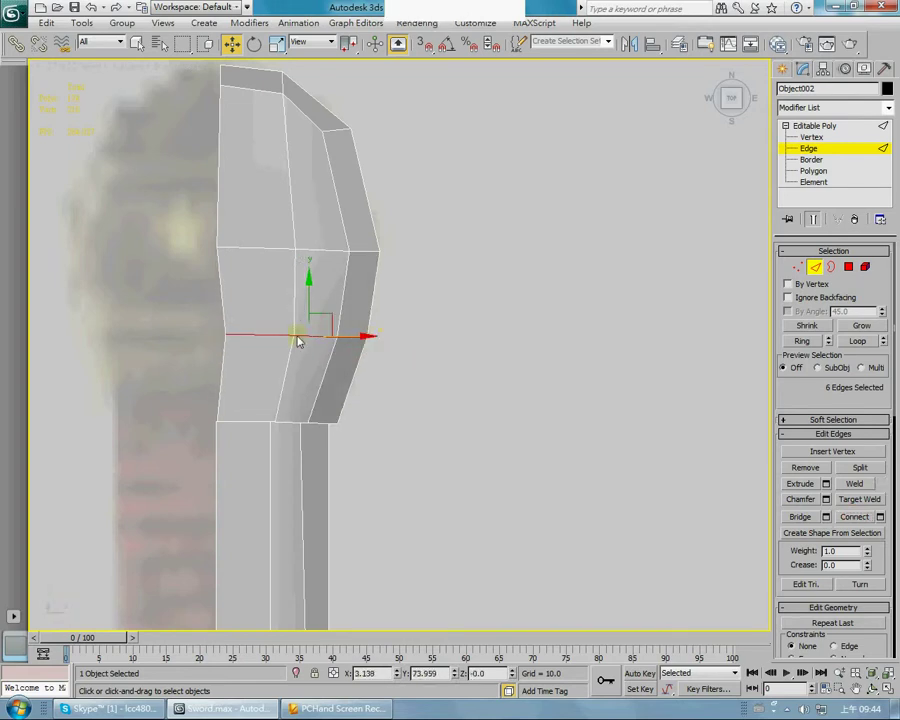
pyautogui.click(796, 147)
pyautogui.press('1')
pyautogui.moveTo(170, 304); pyautogui.dragTo(238, 352)
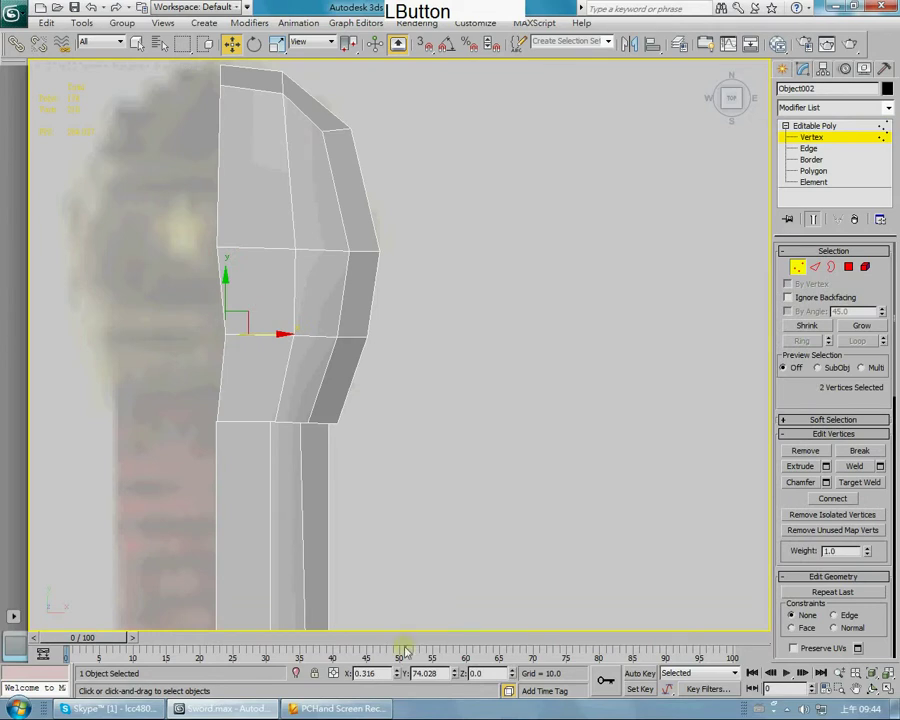
pyautogui.rightClick(399, 673)
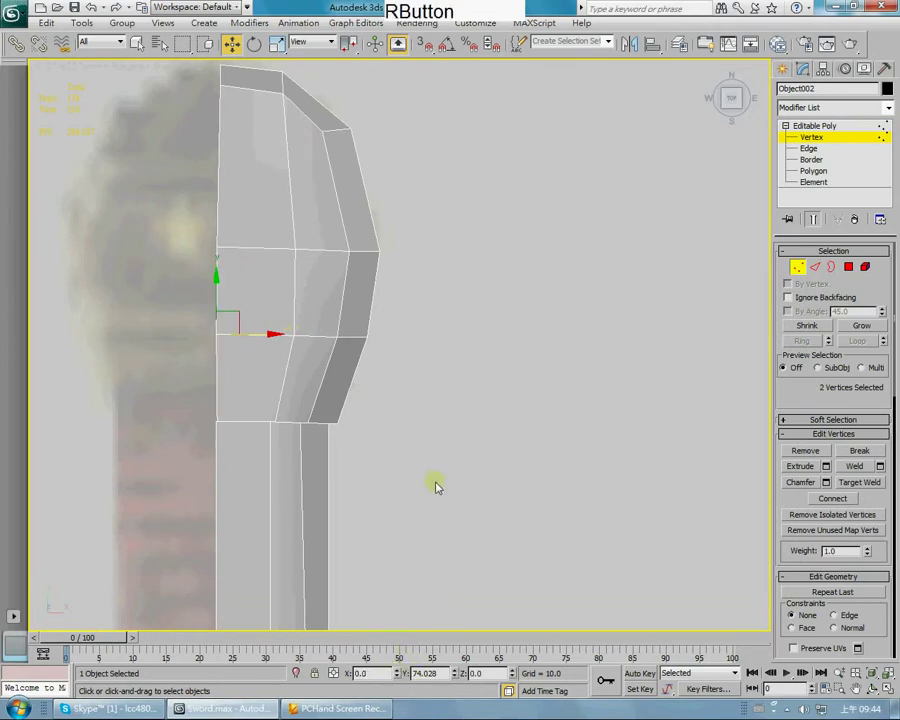
# Step: Examine the reference image of the sword's pommel, grip and crossguard in perspective alongside the modelled half
pyautogui.moveTo(327, 421); pyautogui.dragTo(363, 292, button='middle')
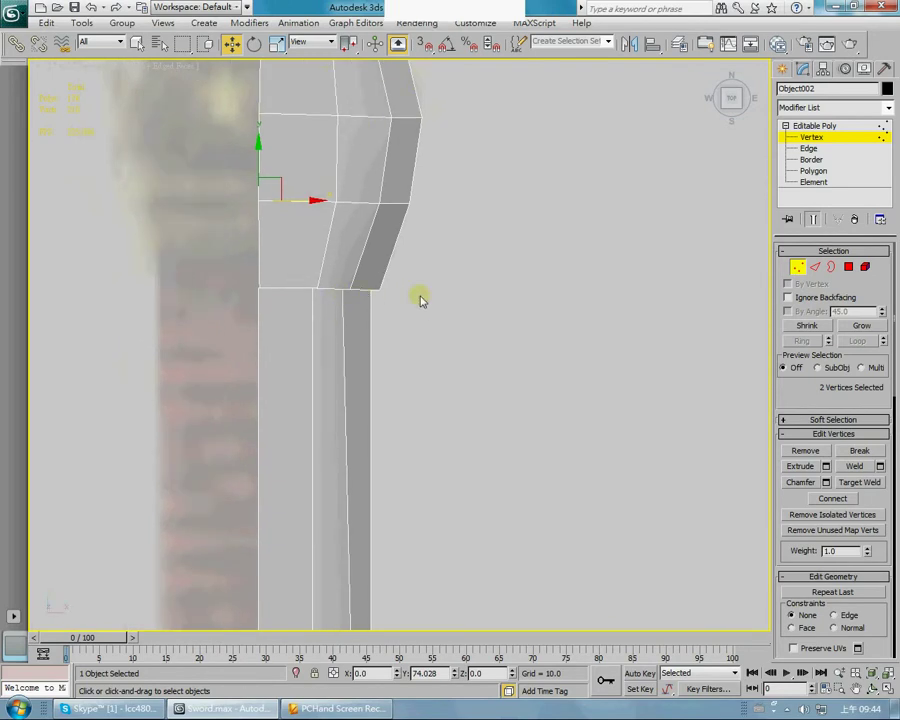
pyautogui.scroll(-6, 420, 302)
pyautogui.keyDown('alt'); pyautogui.moveTo(412, 316); pyautogui.dragTo(538, 412, button='middle'); pyautogui.keyUp('alt')
pyautogui.scroll(3, 568, 444)
pyautogui.scroll(-2, 620, 388)
pyautogui.keyDown('alt'); pyautogui.moveTo(620, 388); pyautogui.dragTo(432, 399, button='middle'); pyautogui.keyUp('alt')
pyautogui.scroll(-8, 450, 402)
pyautogui.keyDown('alt'); pyautogui.moveTo(494, 416); pyautogui.dragTo(506, 444, button='middle'); pyautogui.keyUp('alt')
pyautogui.scroll(3, 420, 235)
pyautogui.scroll(-1, 408, 323)
pyautogui.scroll(3, 411, 307)
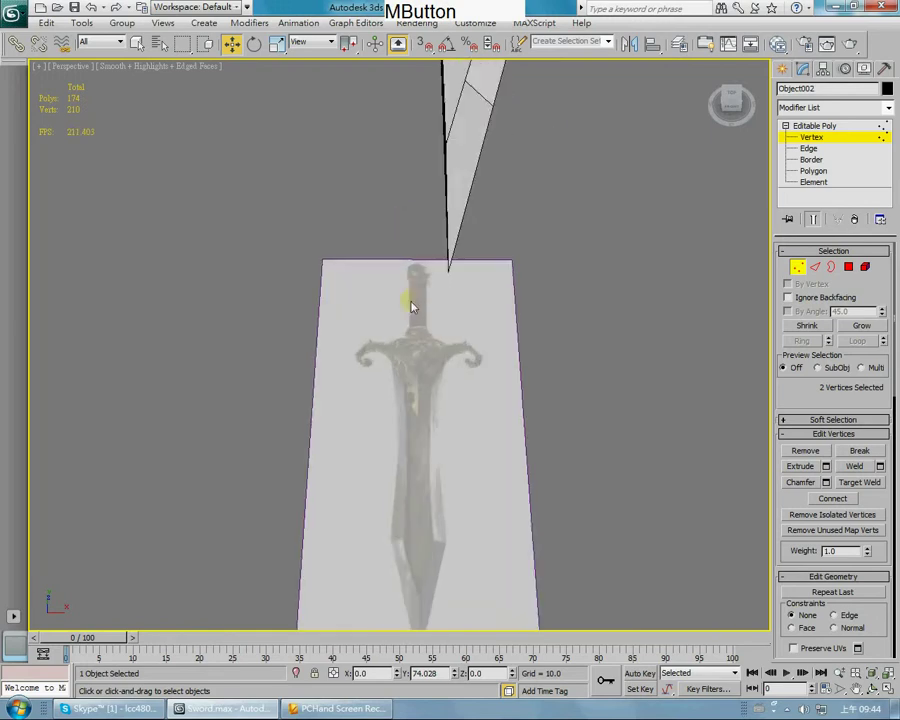
pyautogui.scroll(4, 470, 354)
pyautogui.scroll(-1, 502, 368)
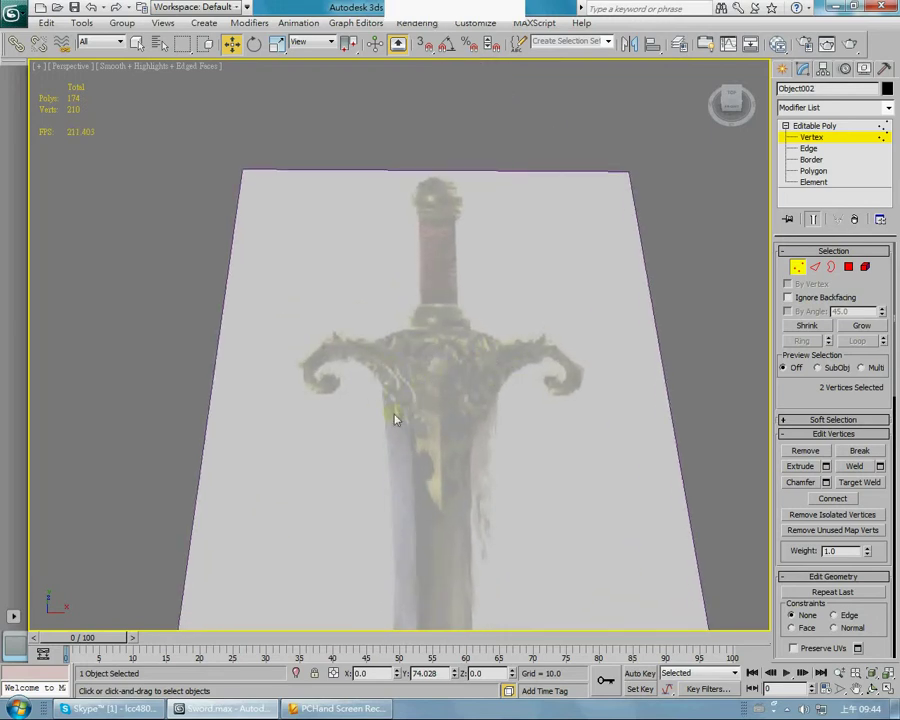
pyautogui.scroll(1, 536, 267)
pyautogui.scroll(-6, 514, 205)
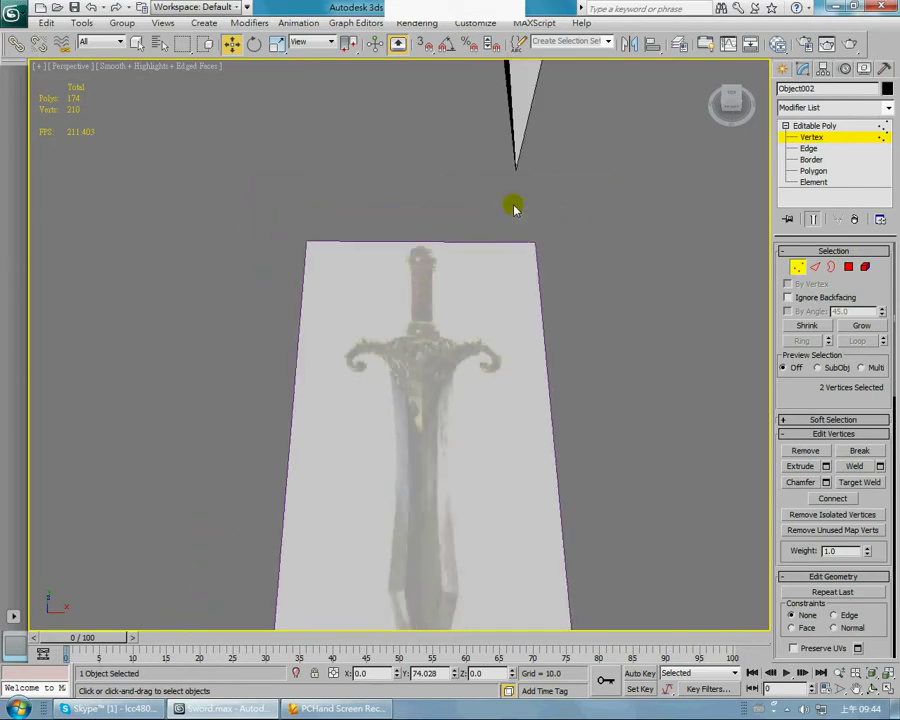
pyautogui.moveTo(445, 195); pyautogui.dragTo(458, 386, button='middle')
pyautogui.scroll(4, 406, 486)
pyautogui.moveTo(406, 486); pyautogui.dragTo(422, 225, button='middle')
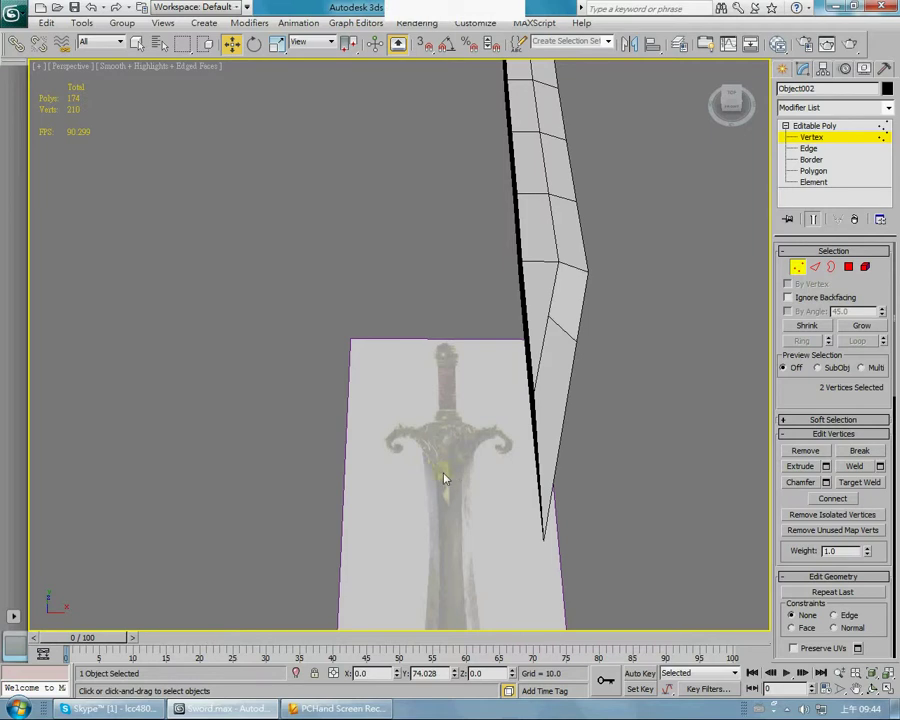
pyautogui.scroll(-5, 452, 421)
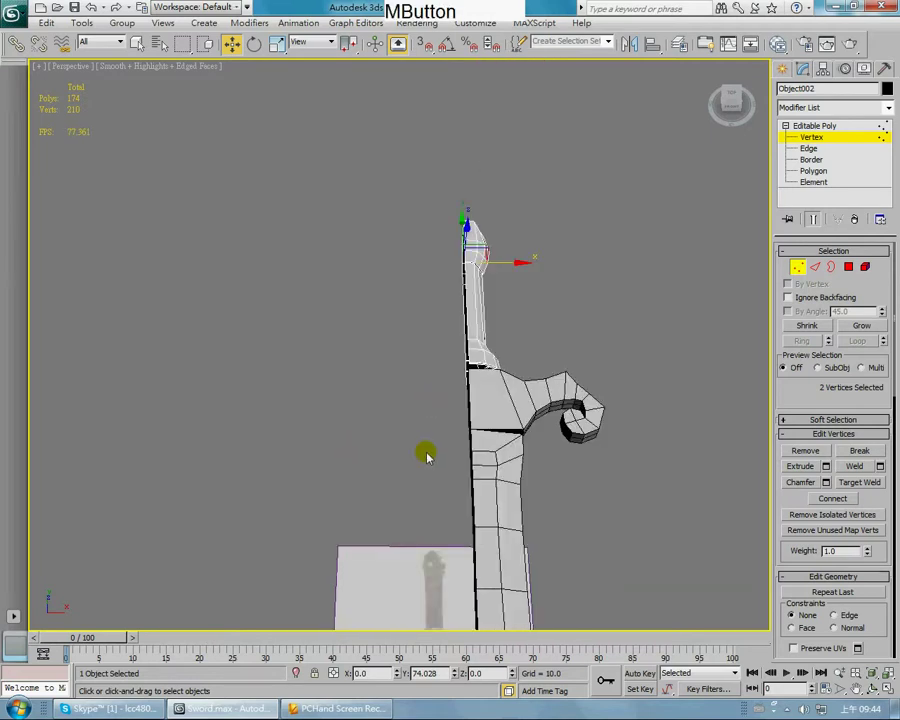
# Step: Compare the crossguard and upper blade mesh with the reference image in the top view
pyautogui.press('t')
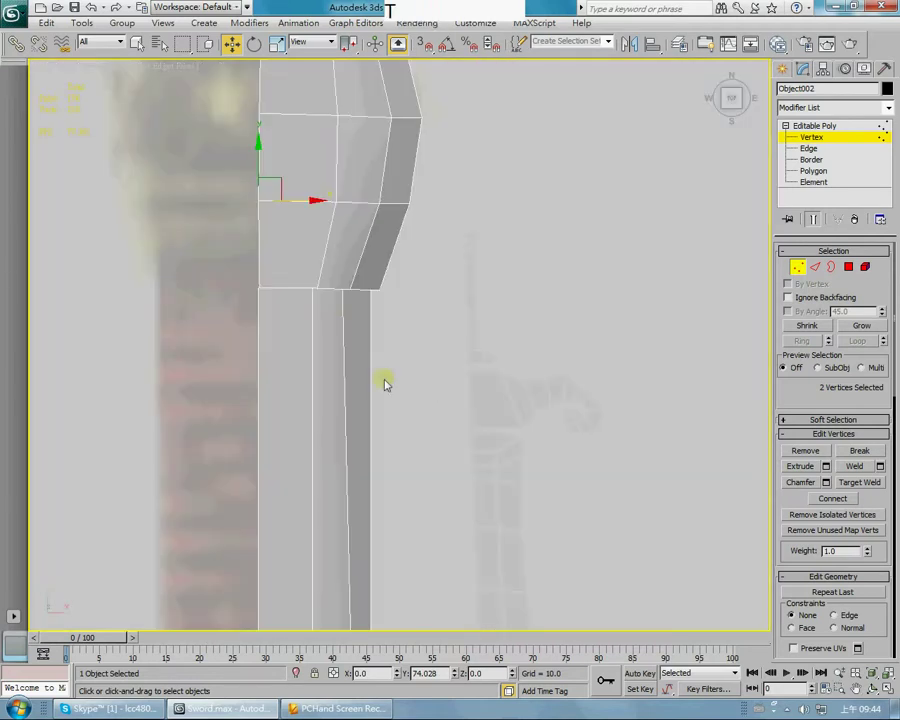
pyautogui.scroll(-6, 363, 484)
pyautogui.scroll(3, 410, 463)
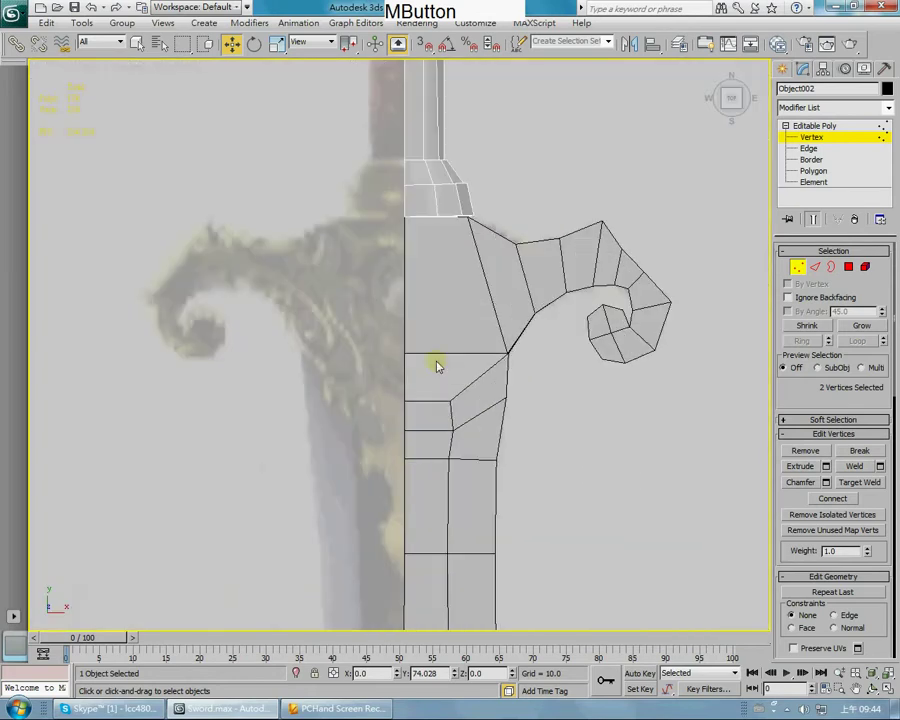
pyautogui.moveTo(436, 363); pyautogui.dragTo(345, 385, button='middle')
pyautogui.scroll(-3, 386, 335)
pyautogui.moveTo(386, 335); pyautogui.dragTo(368, 335, button='middle')
pyautogui.scroll(2, 425, 230)
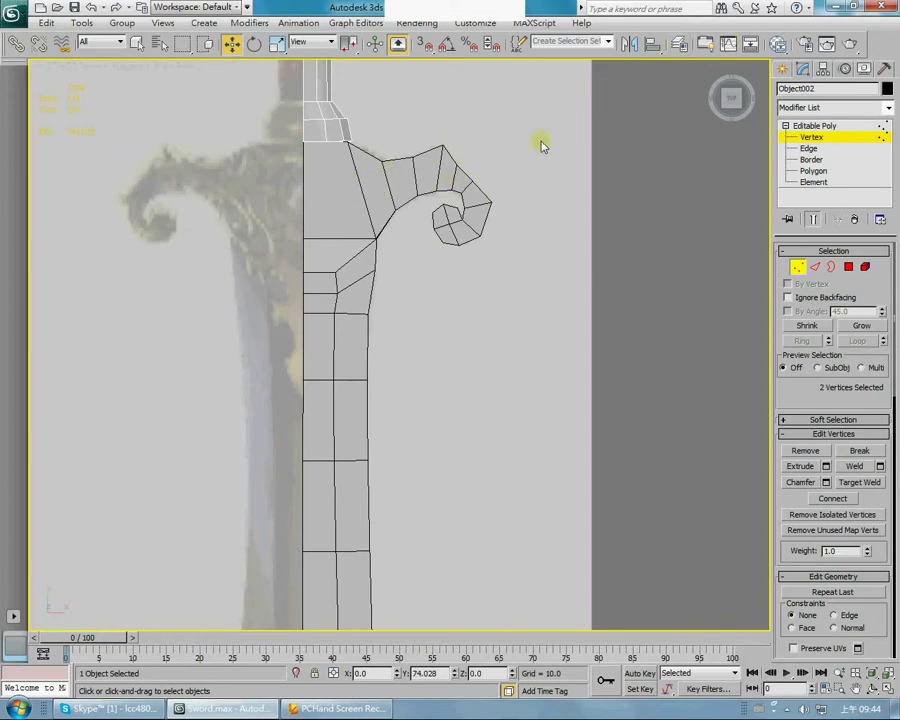
# Step: Leave vertex editing on the handle and select the crossguard object in the left view
pyautogui.press('p')
pyautogui.keyDown('alt'); pyautogui.moveTo(619, 256); pyautogui.dragTo(500, 153, button='middle'); pyautogui.keyUp('alt')
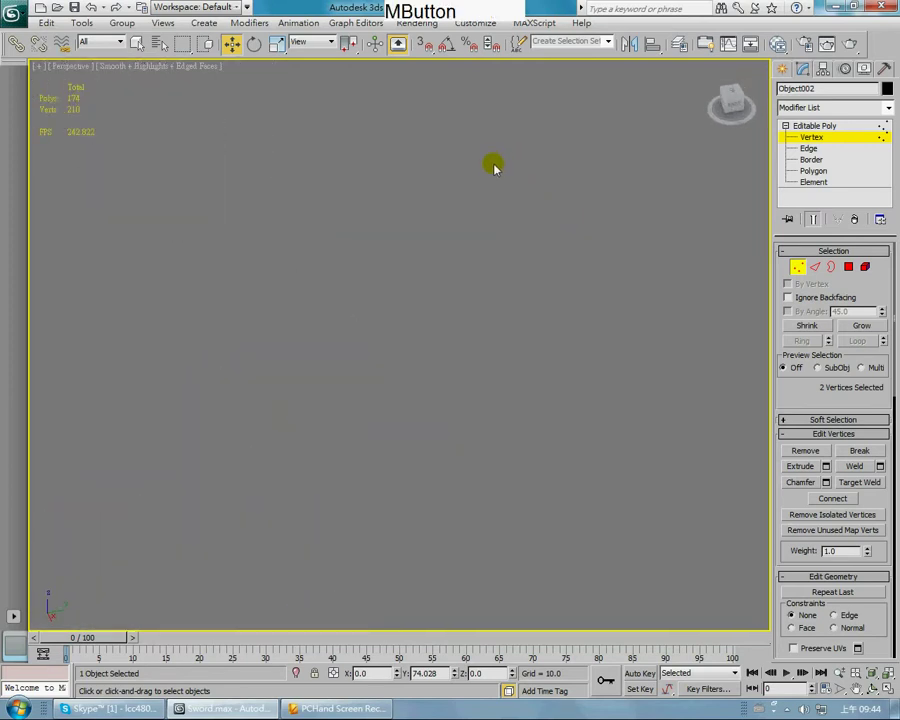
pyautogui.press('l')
pyautogui.scroll(5, 388, 259)
pyautogui.scroll(2, 393, 256)
pyautogui.moveTo(414, 317); pyautogui.dragTo(339, 387, button='middle')
pyautogui.click(339, 387)
pyautogui.moveTo(312, 349); pyautogui.dragTo(855, 307, button='middle')
pyautogui.click(815, 126)
pyautogui.click(480, 290)
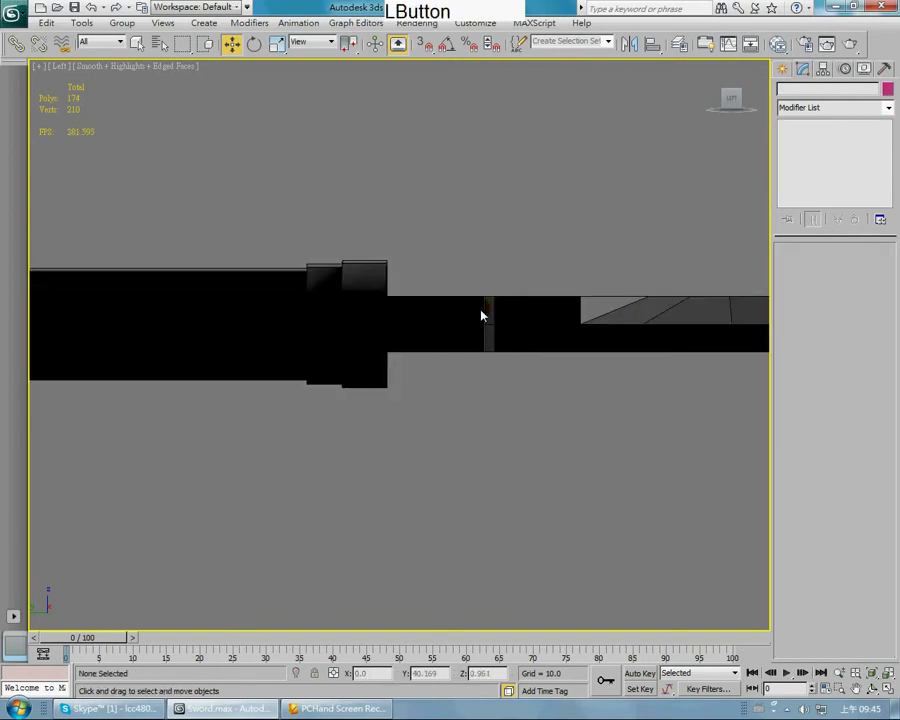
pyautogui.click(481, 315)
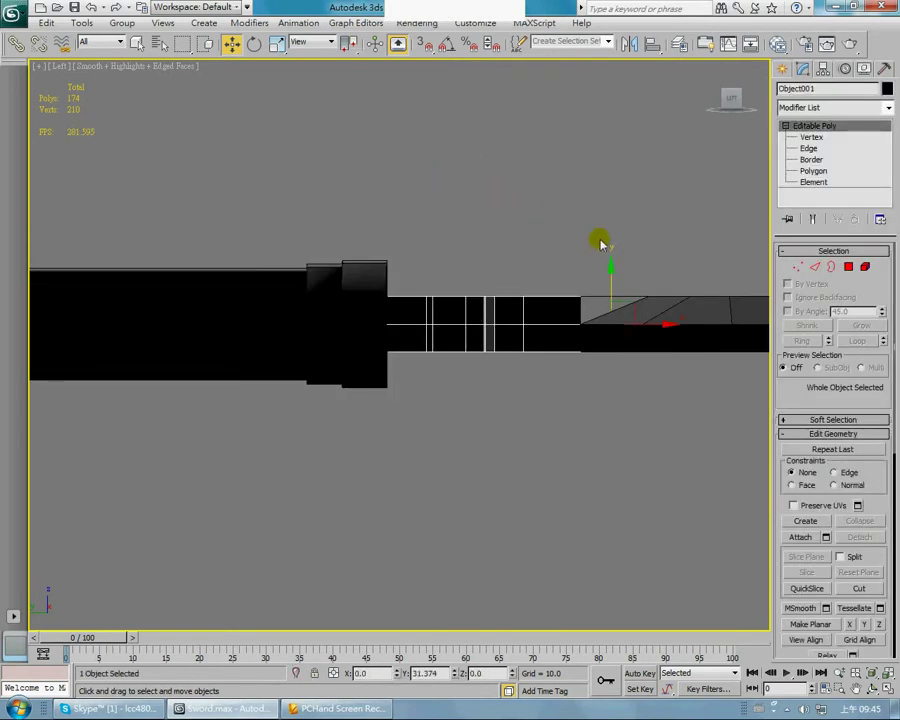
# Step: Delete all polygons in the lower half of the crossguard's thickness
pyautogui.moveTo(600, 243); pyautogui.dragTo(460, 189, button='middle')
pyautogui.scroll(3, 462, 192)
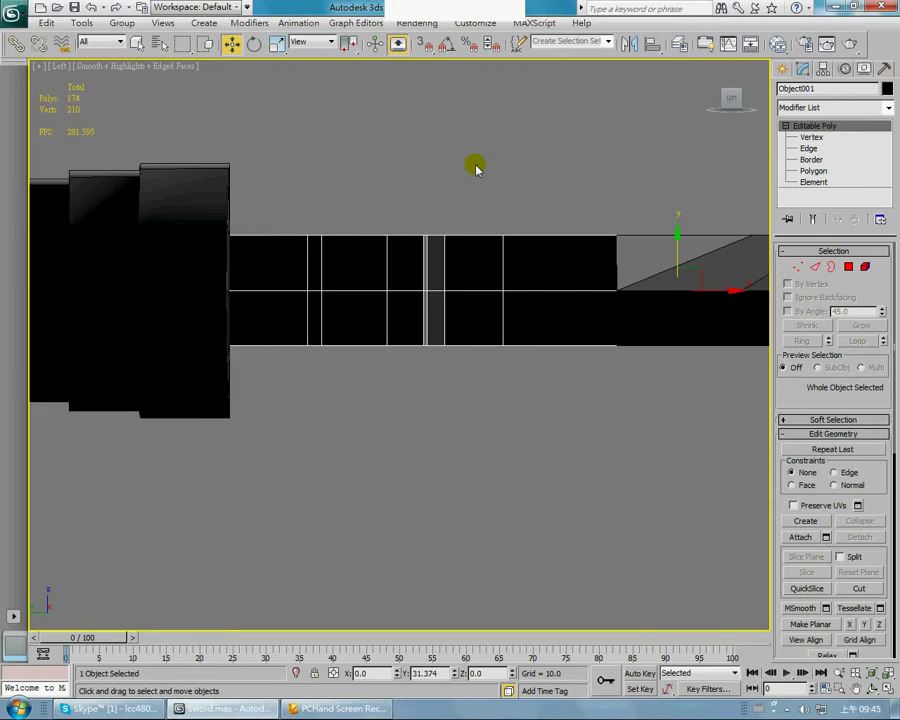
pyautogui.click(812, 172)
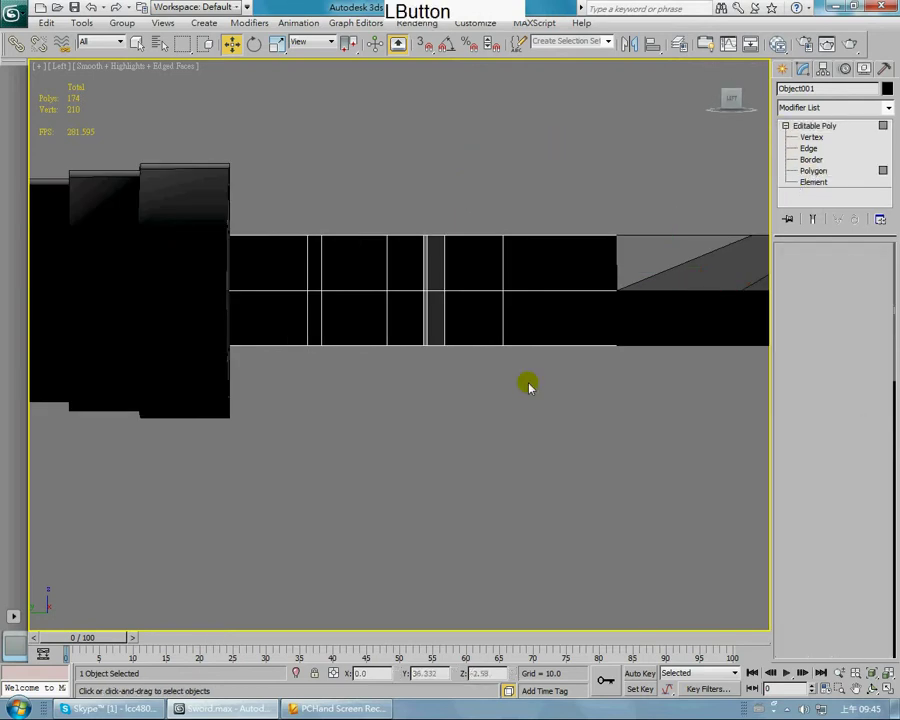
pyautogui.scroll(-3, 450, 373)
pyautogui.moveTo(688, 458); pyautogui.dragTo(123, 325)
pyautogui.press('Delete')
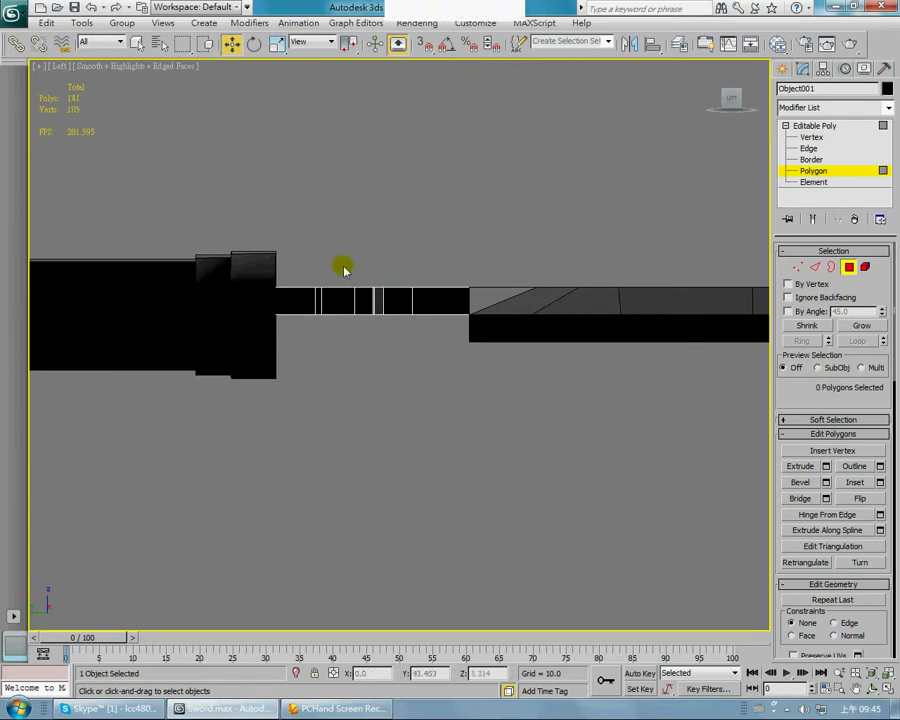
# Step: Try to select the crossguard's front faces by growing the selection from the large centre face
pyautogui.press('p')
pyautogui.keyDown('alt'); pyautogui.moveTo(345, 320); pyautogui.dragTo(344, 420, button='middle'); pyautogui.keyUp('alt')
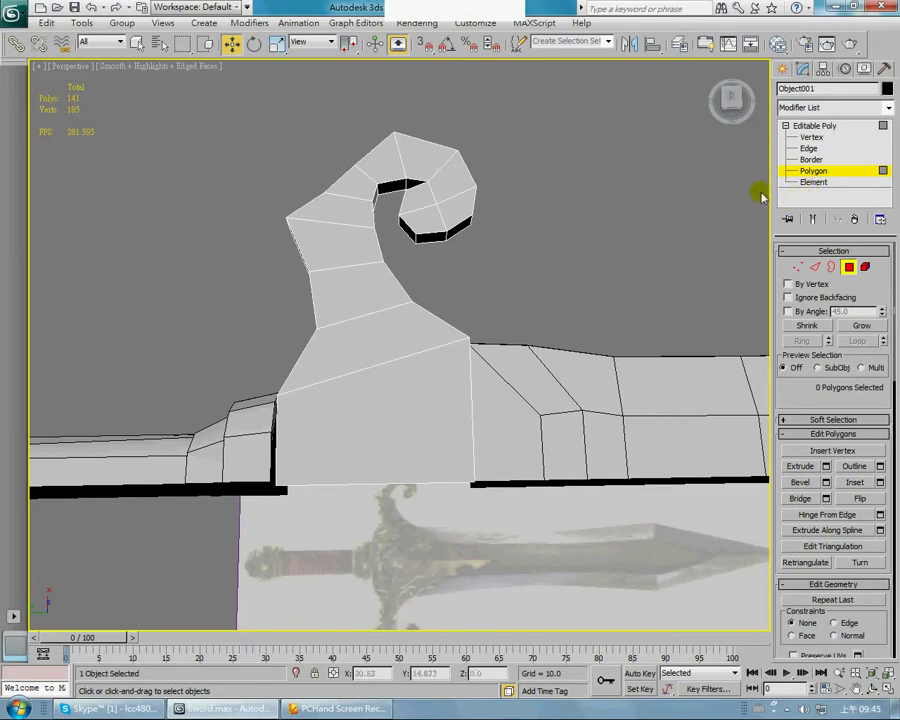
pyautogui.click(347, 423)
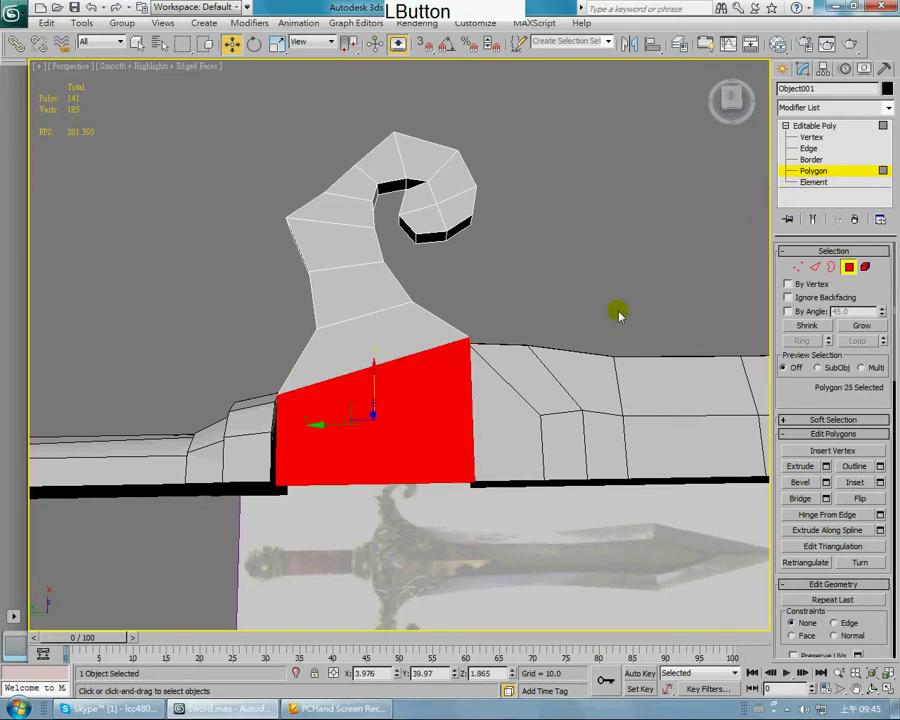
pyautogui.click(808, 326)
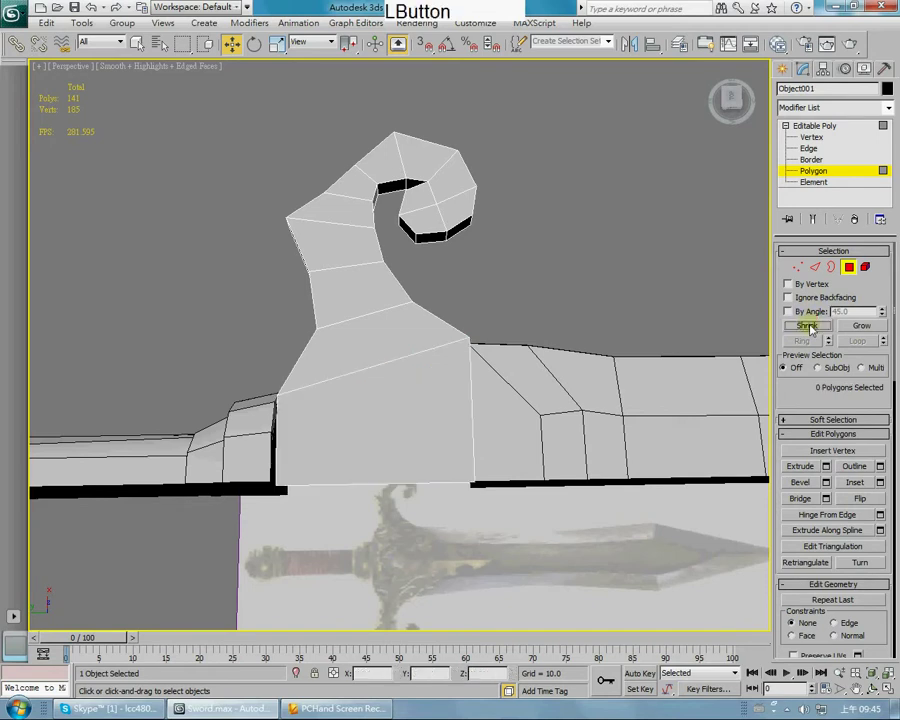
pyautogui.click(421, 412)
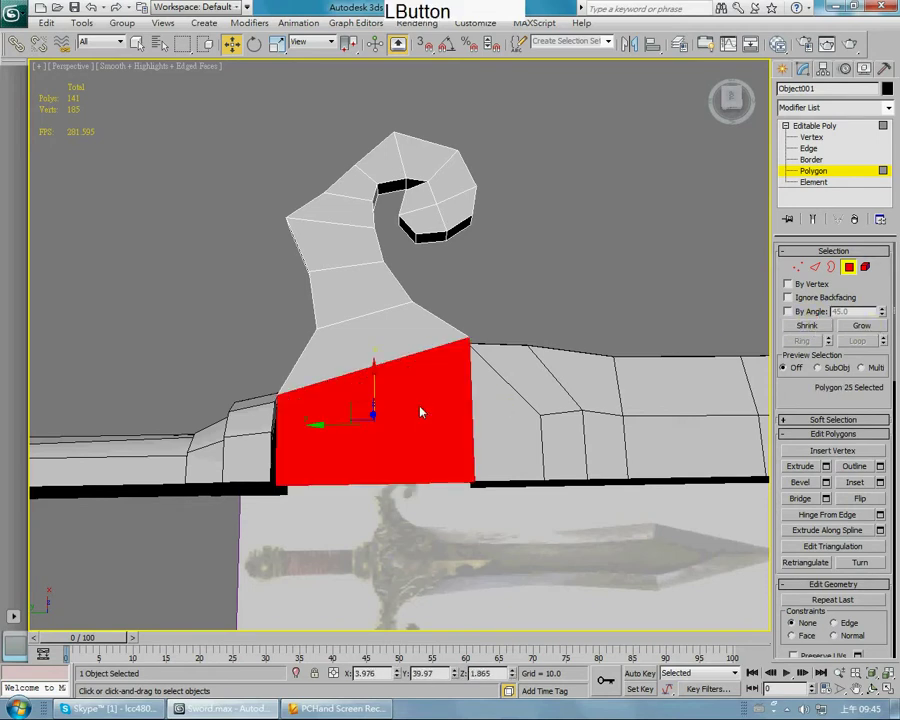
pyautogui.click(872, 331)
pyautogui.click(872, 331)
pyautogui.click(872, 331)
# Step: Select all the crossguard's polygons and remove the side faces from the selection, keeping only the upper flat faces
pyautogui.keyDown('alt'); pyautogui.moveTo(480, 232); pyautogui.dragTo(424, 255, button='middle'); pyautogui.keyUp('alt')
pyautogui.moveTo(255, 183); pyautogui.dragTo(540, 456)
pyautogui.press('l')
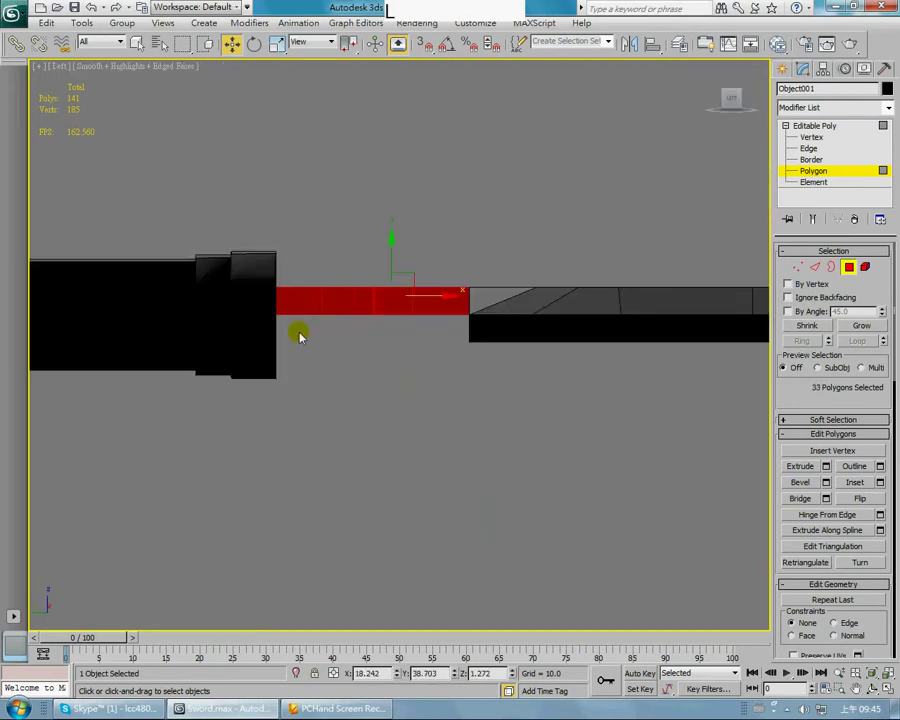
pyautogui.keyDown('alt'); pyautogui.moveTo(741, 483); pyautogui.dragTo(101, 312); pyautogui.keyUp('alt')
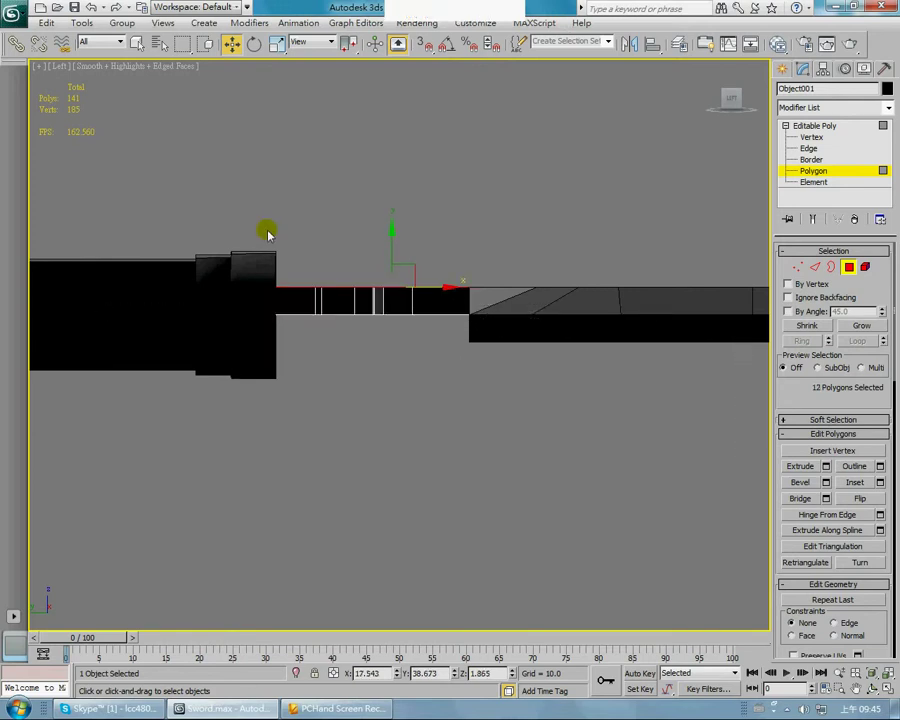
# Step: Try to bevel the crossguard's selected upper faces interactively, and cancel the bevel
pyautogui.press('p')
pyautogui.keyDown('alt'); pyautogui.moveTo(328, 257); pyautogui.dragTo(483, 360, button='middle'); pyautogui.keyUp('alt')
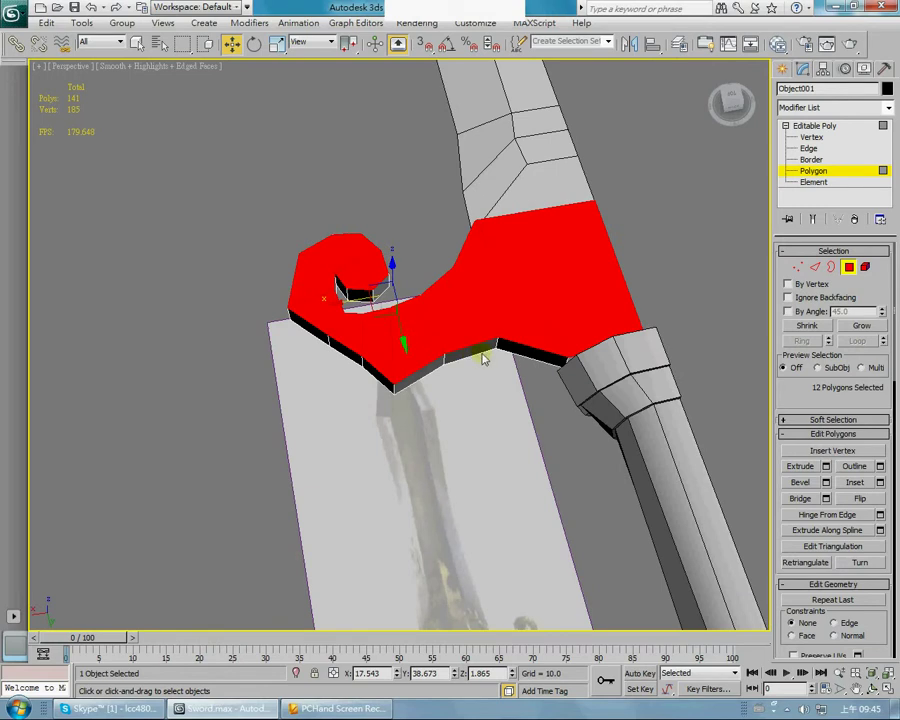
pyautogui.click(800, 484)
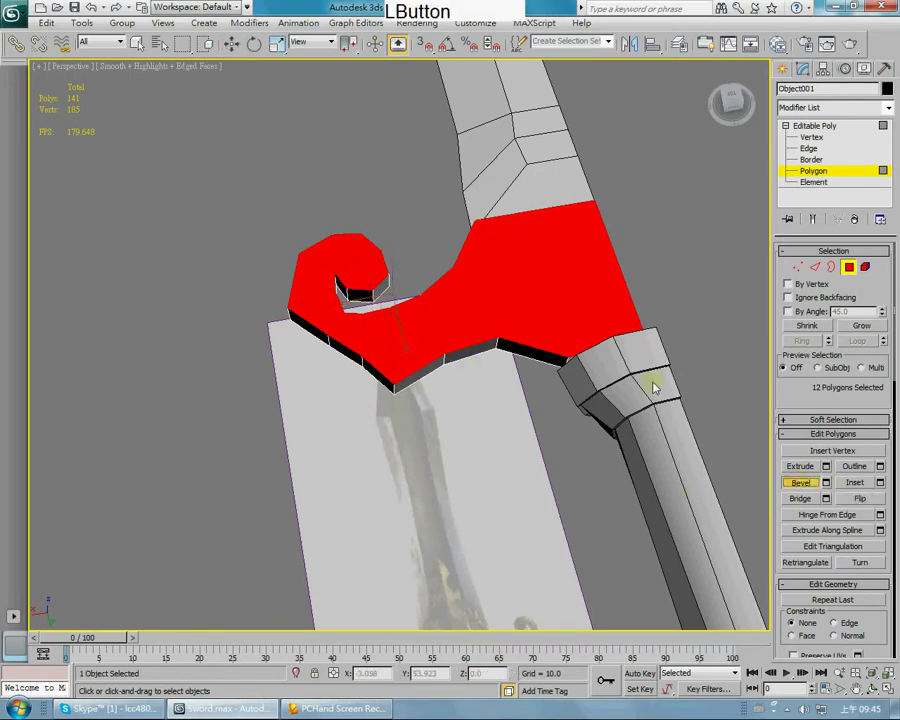
pyautogui.moveTo(531, 286); pyautogui.dragTo(526, 282)
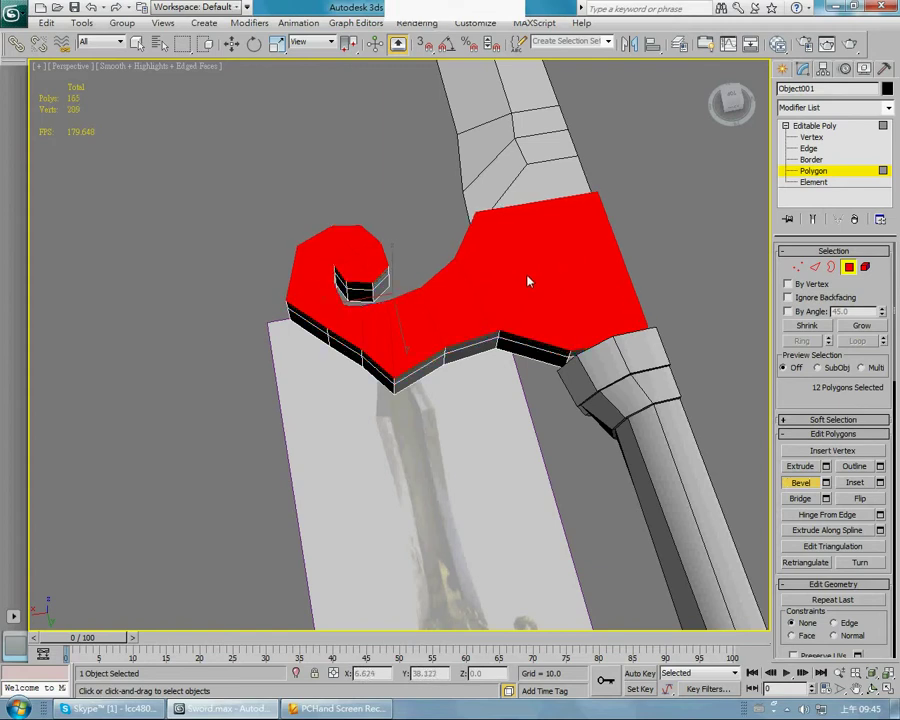
pyautogui.click(533, 290)
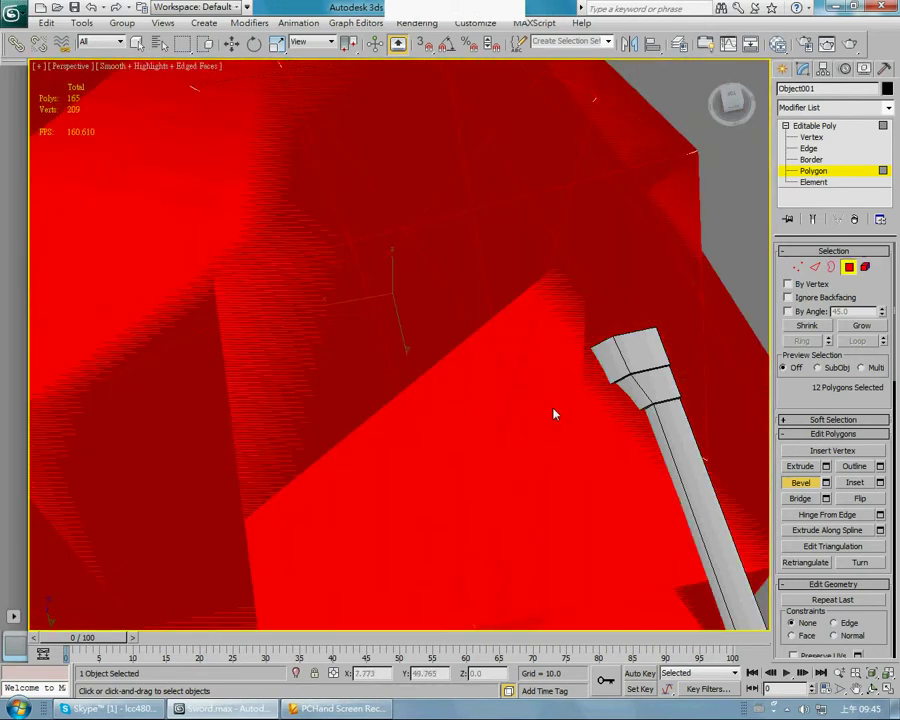
pyautogui.rightClick(547, 367)
pyautogui.press('w')
# Step: Try extruding the crossguard's selected upper faces as a group with a height of 0.3
pyautogui.rightClick(540, 238)
pyautogui.click(460, 231)
pyautogui.keyDown('alt'); pyautogui.moveTo(390, 230); pyautogui.dragTo(350, 196, button='middle'); pyautogui.keyUp('alt')
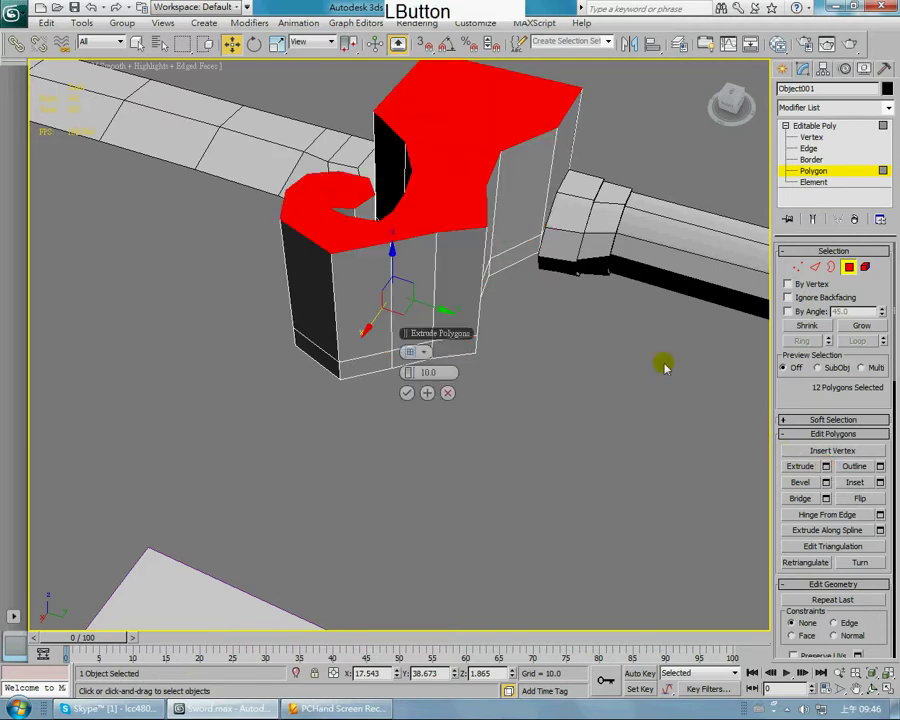
pyautogui.click(420, 352)
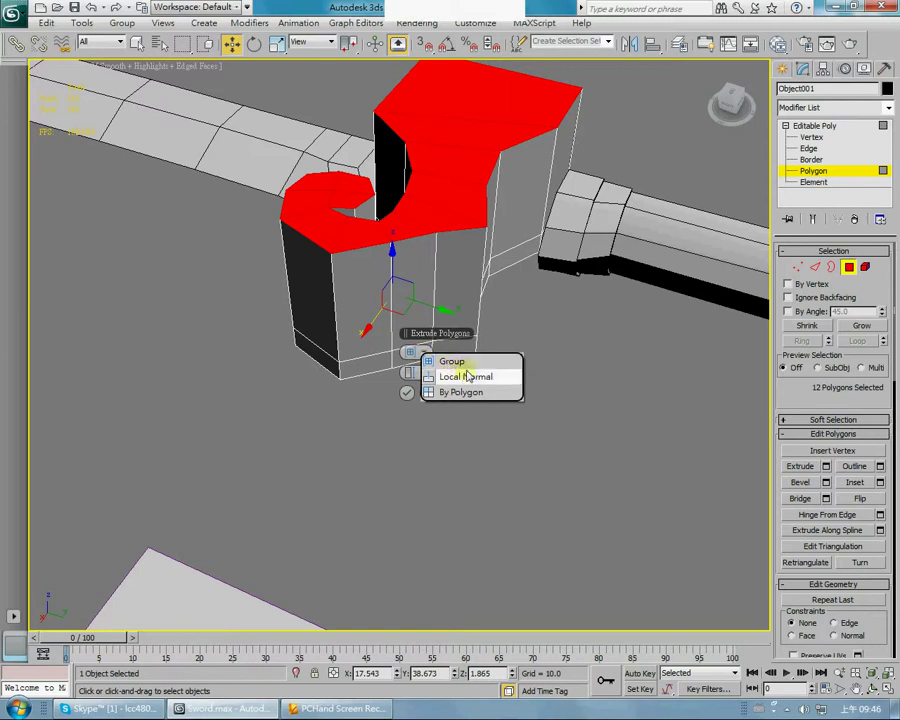
pyautogui.keyDown('alt'); pyautogui.moveTo(569, 374); pyautogui.dragTo(514, 356, button='middle'); pyautogui.keyUp('alt')
pyautogui.click(411, 373)
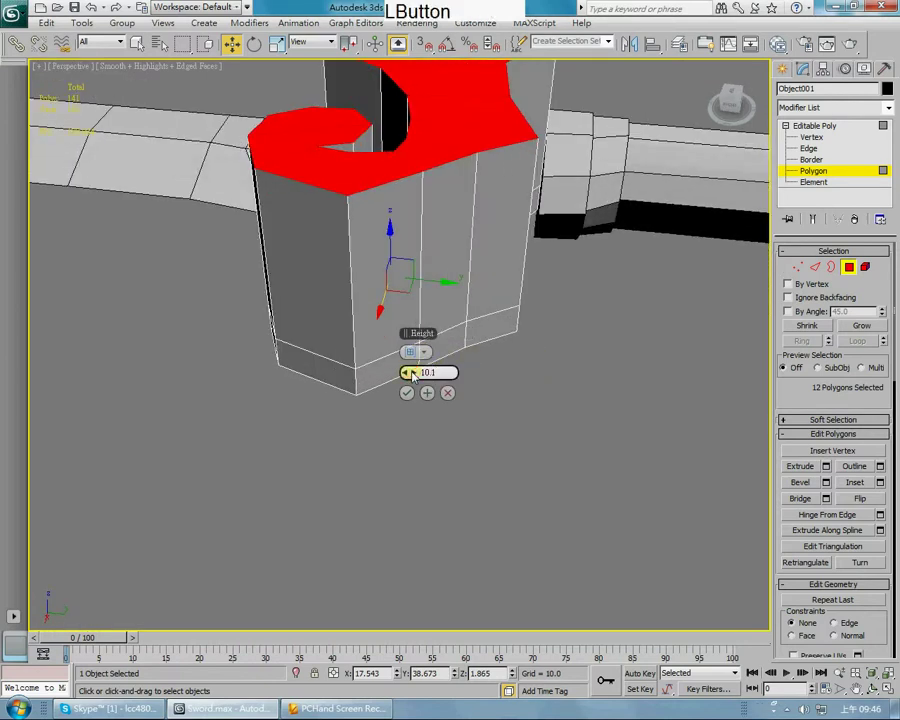
pyautogui.click(436, 373)
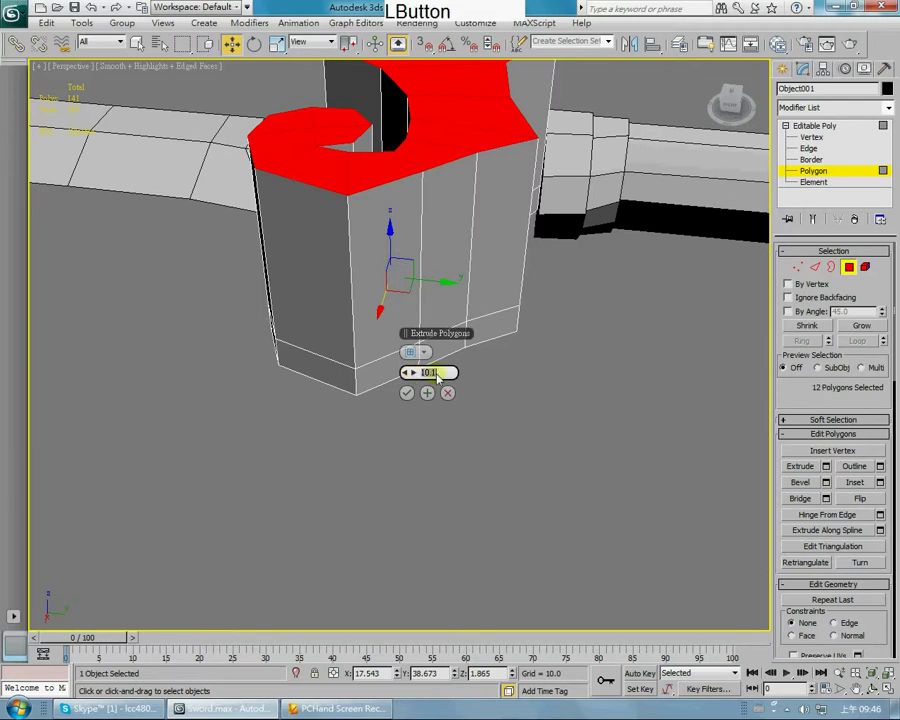
pyautogui.write('0.3')
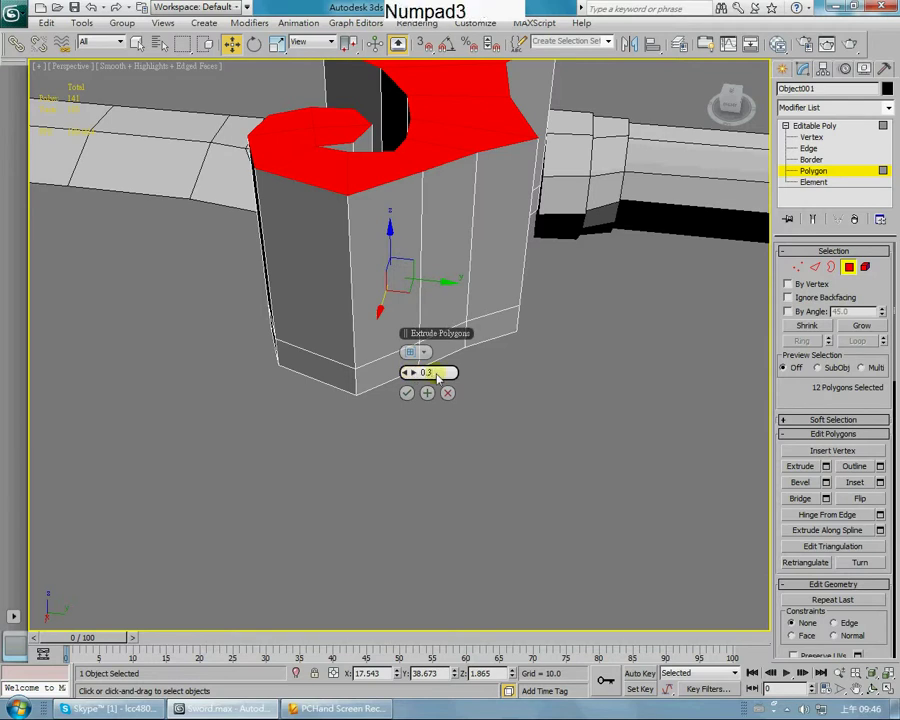
pyautogui.press('KP_Enter')
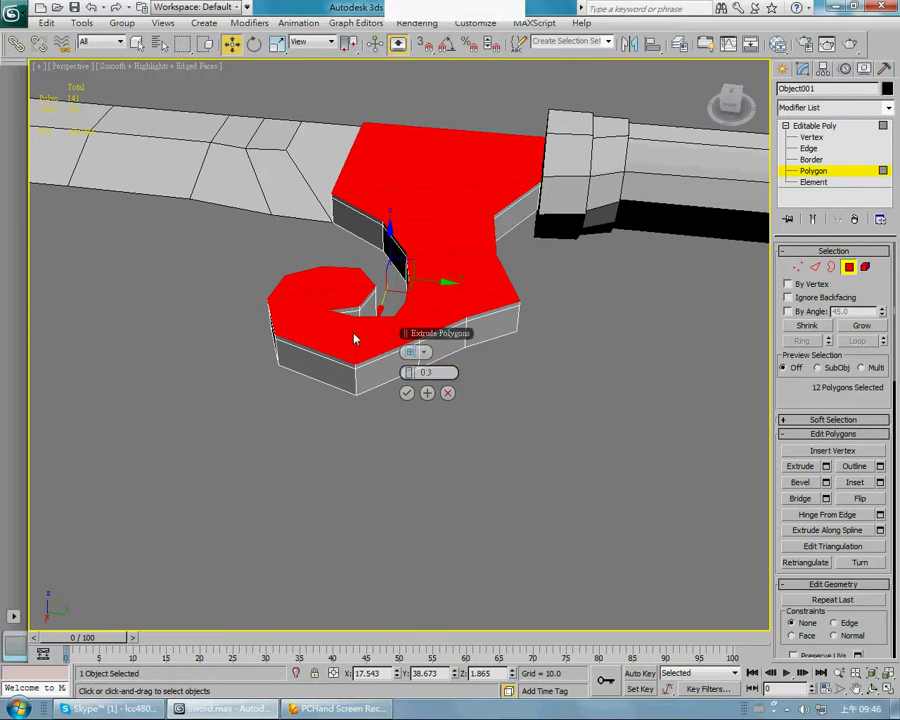
# Step: Apply the 0.3 group extrusion to the crossguard's upper faces, and undo it
pyautogui.click(424, 353)
pyautogui.click(424, 353)
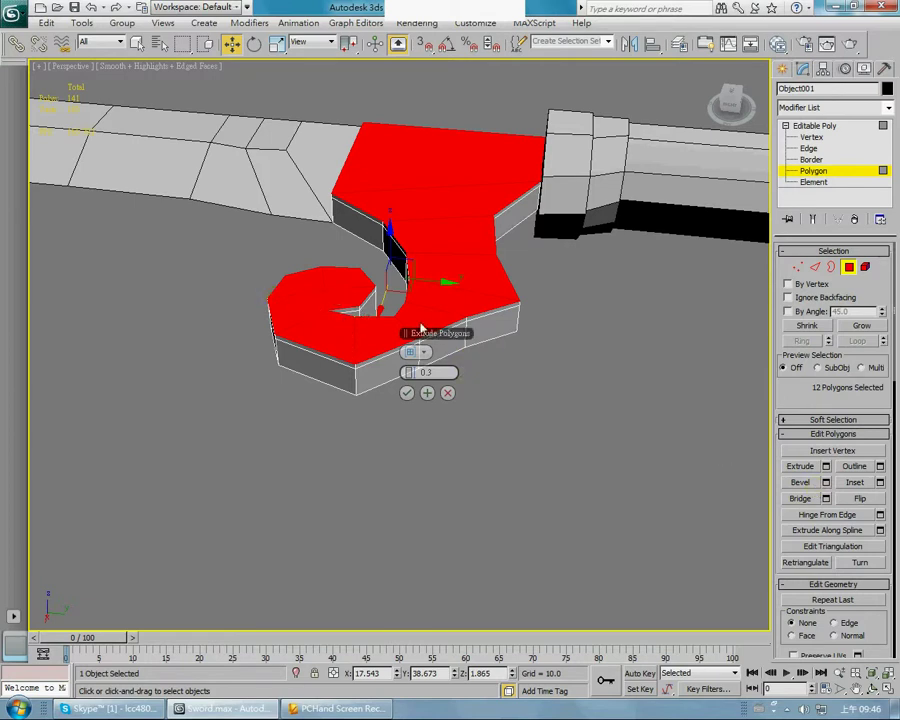
pyautogui.click(408, 393)
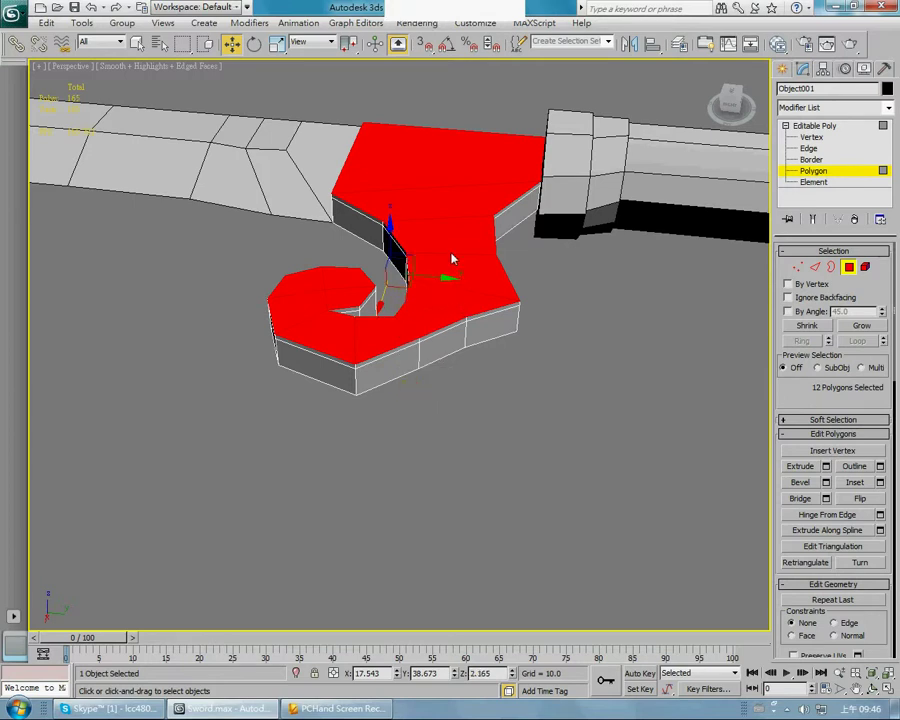
pyautogui.hotkey('ctrl', 'z')
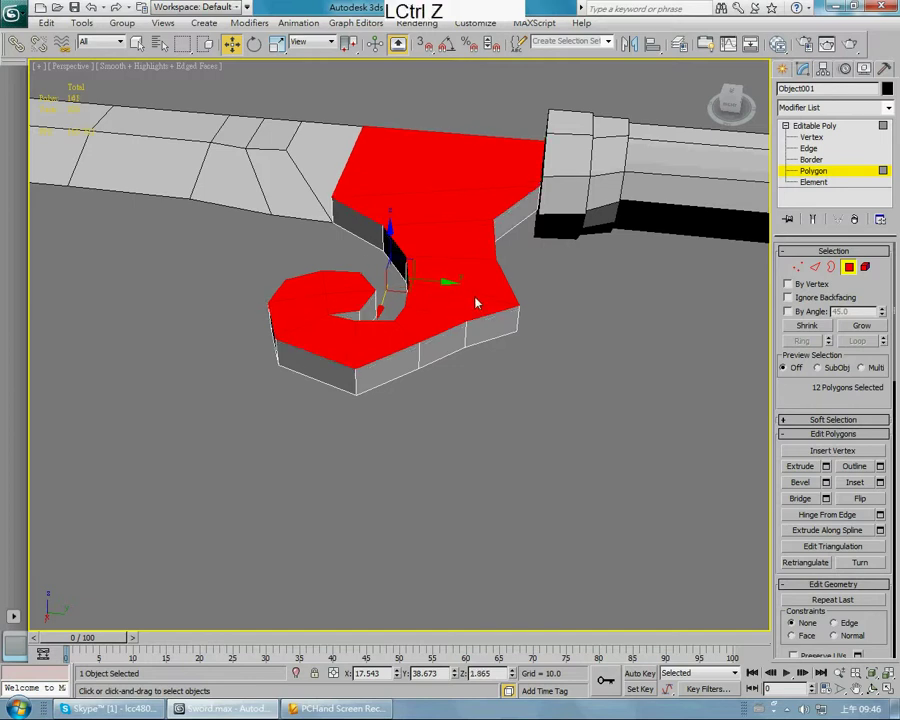
# Step: Reset the bevel amounts to zero and try a group bevel on the upper faces with height 0.64 and outline -0.315
pyautogui.click(826, 482)
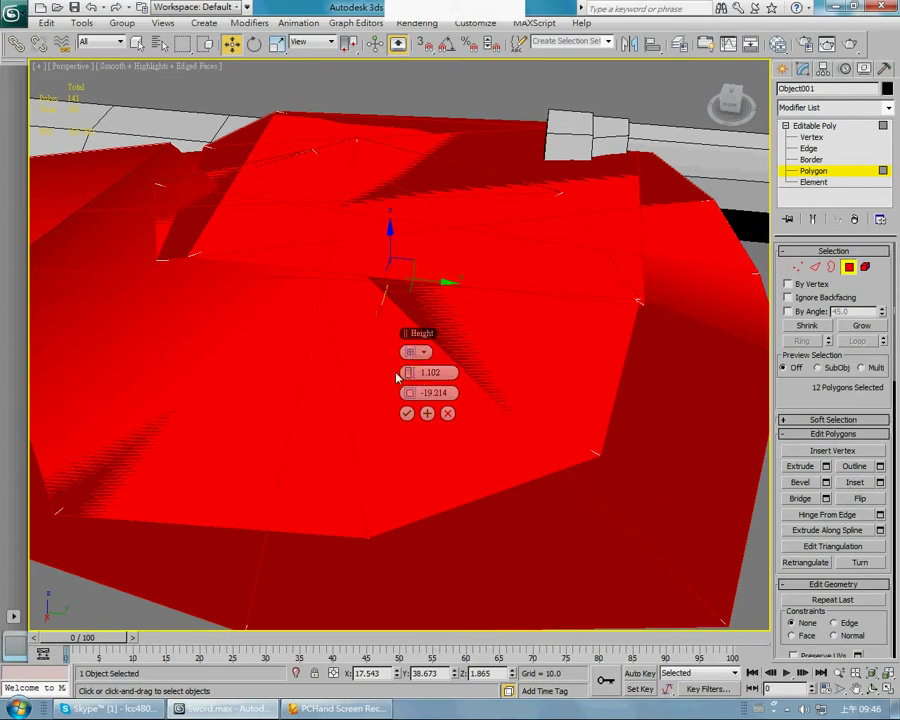
pyautogui.rightClick(405, 372)
pyautogui.rightClick(405, 393)
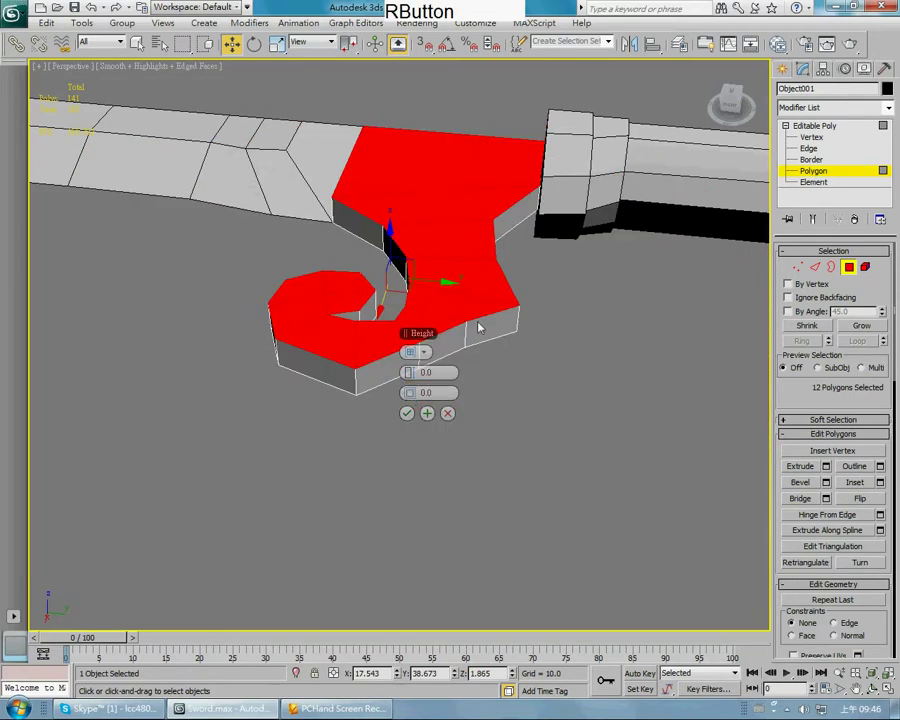
pyautogui.scroll(4, 410, 350)
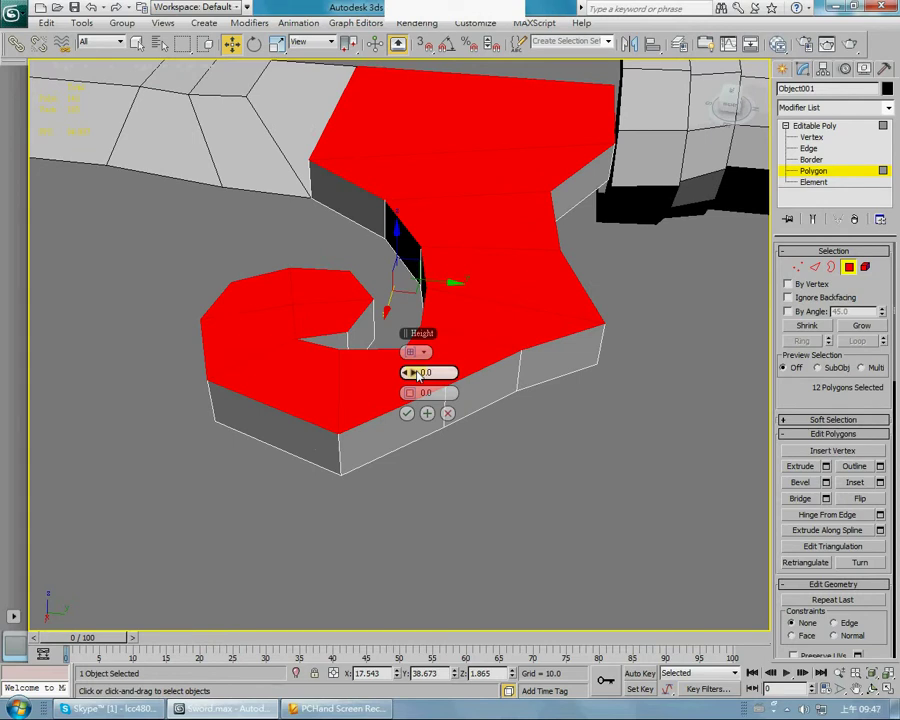
pyautogui.moveTo(410, 374)
pyautogui.mouseDown()
pyautogui.moveTo(410, 362)
pyautogui.moveTo(417, 400)
pyautogui.moveTo(409, 396)
pyautogui.mouseUp()
pyautogui.keyDown('alt'); pyautogui.moveTo(407, 397); pyautogui.dragTo(272, 330, button='middle'); pyautogui.keyUp('alt')
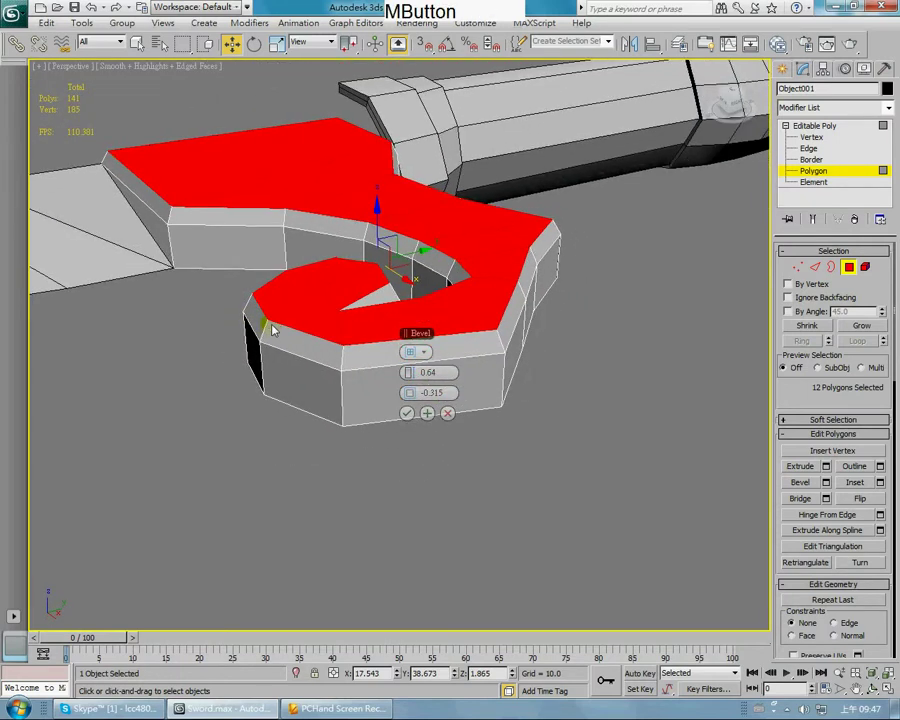
# Step: Try the Local Normal and By Polygon bevel types on the crossguard's upper faces
pyautogui.click(421, 352)
pyautogui.click(441, 381)
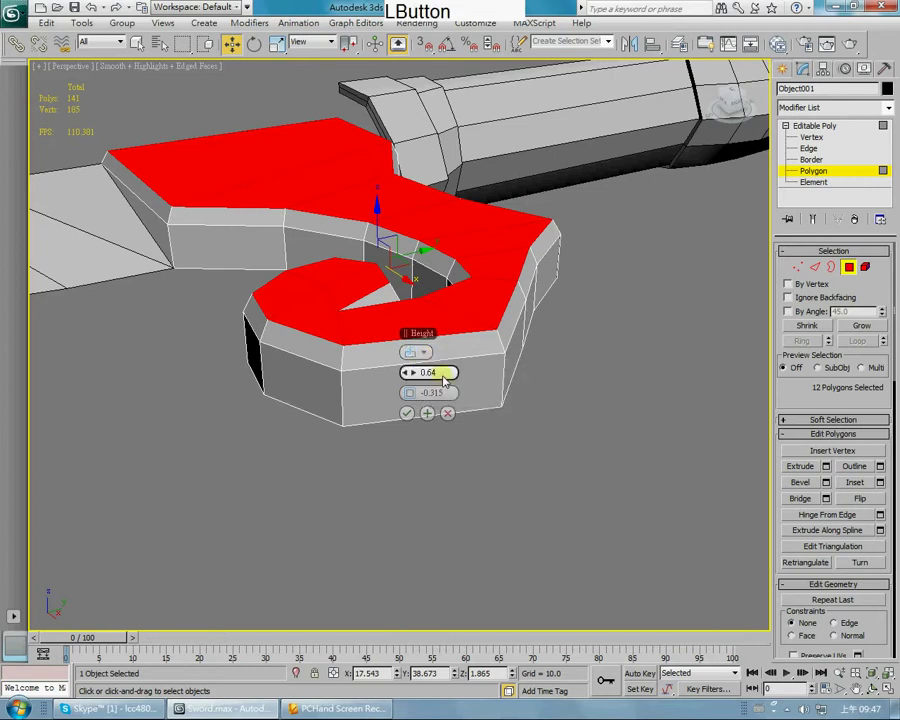
pyautogui.click(420, 352)
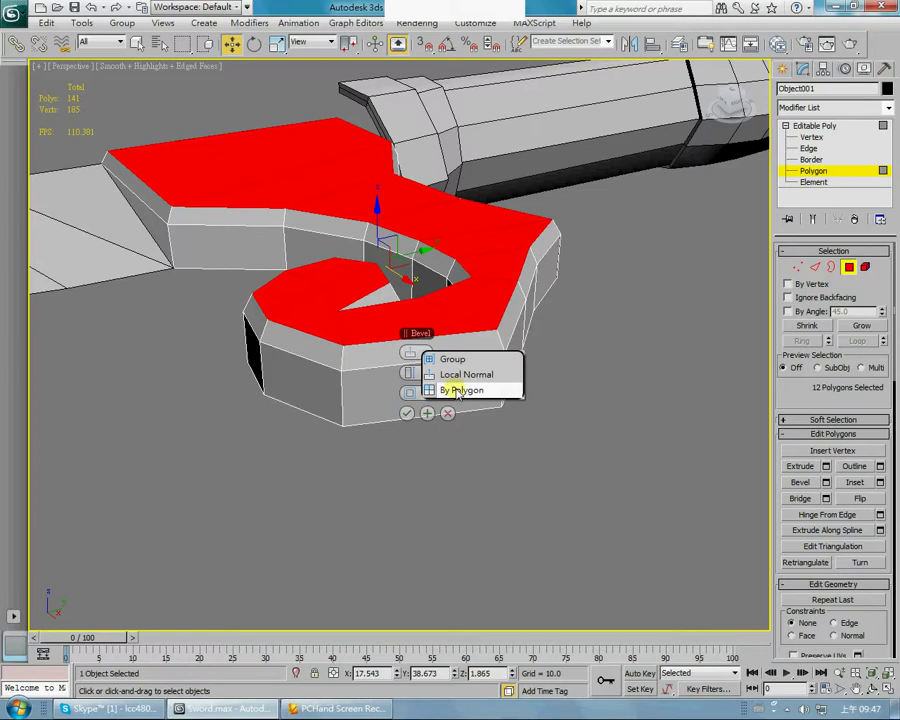
pyautogui.click(455, 390)
pyautogui.keyDown('alt'); pyautogui.moveTo(344, 306); pyautogui.dragTo(414, 372, button='middle'); pyautogui.keyUp('alt')
pyautogui.hotkey('ctrl', 'z')
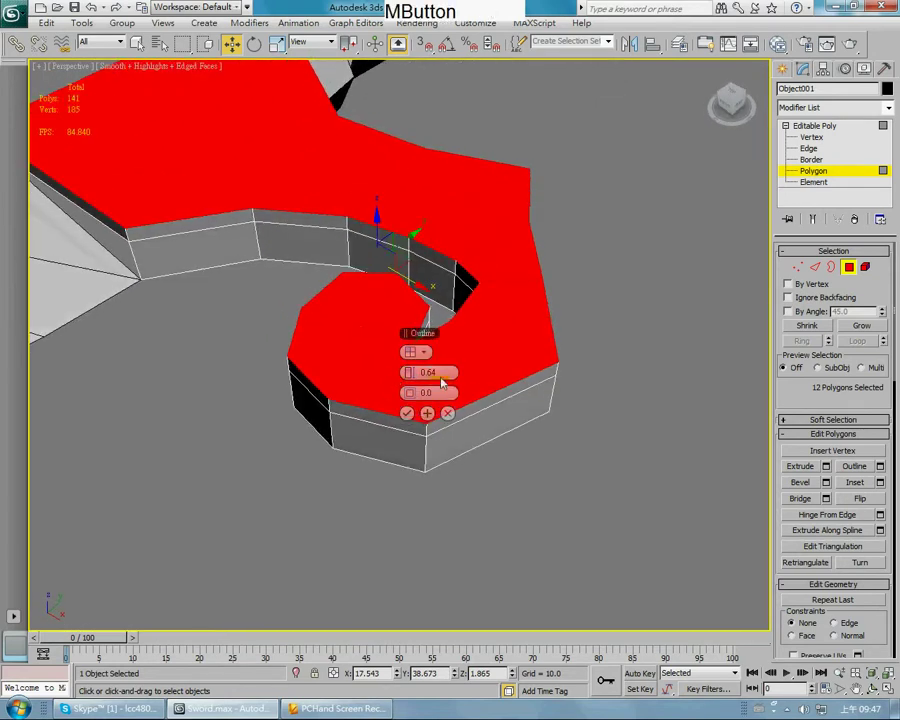
# Step: Try a By Polygon bevel on the upper faces with a height of 0.2 and an outline of 0, and undo it
pyautogui.moveTo(413, 372); pyautogui.dragTo(433, 380)
pyautogui.write('0.')
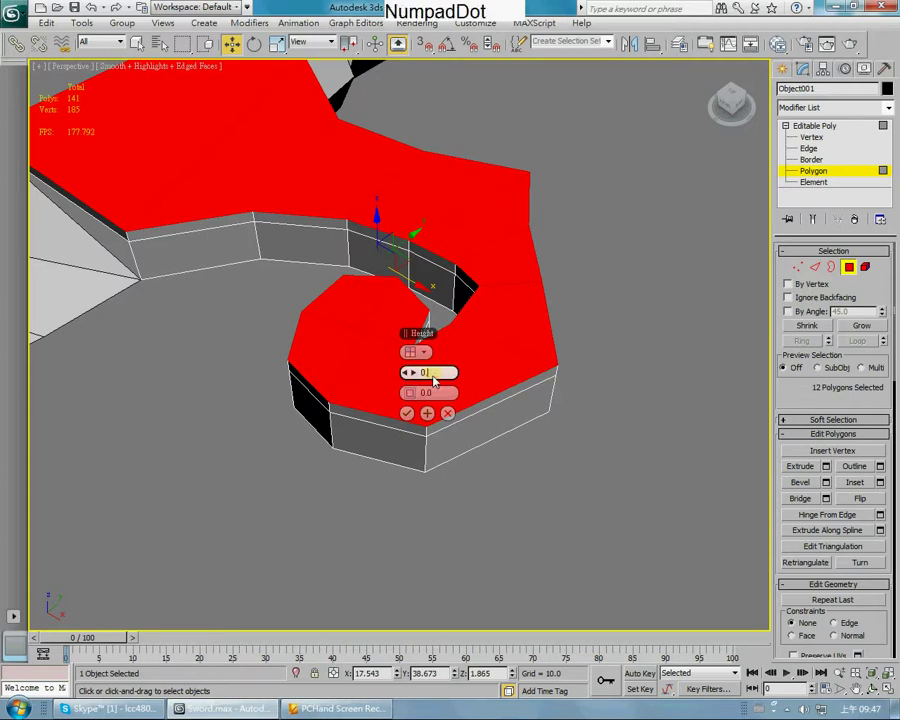
pyautogui.write('2')
pyautogui.press('Return')
pyautogui.write('0')
pyautogui.press('Return')
pyautogui.keyDown('alt'); pyautogui.moveTo(432, 378); pyautogui.dragTo(489, 347, button='middle'); pyautogui.keyUp('alt')
pyautogui.hotkey('ctrl', 'z')
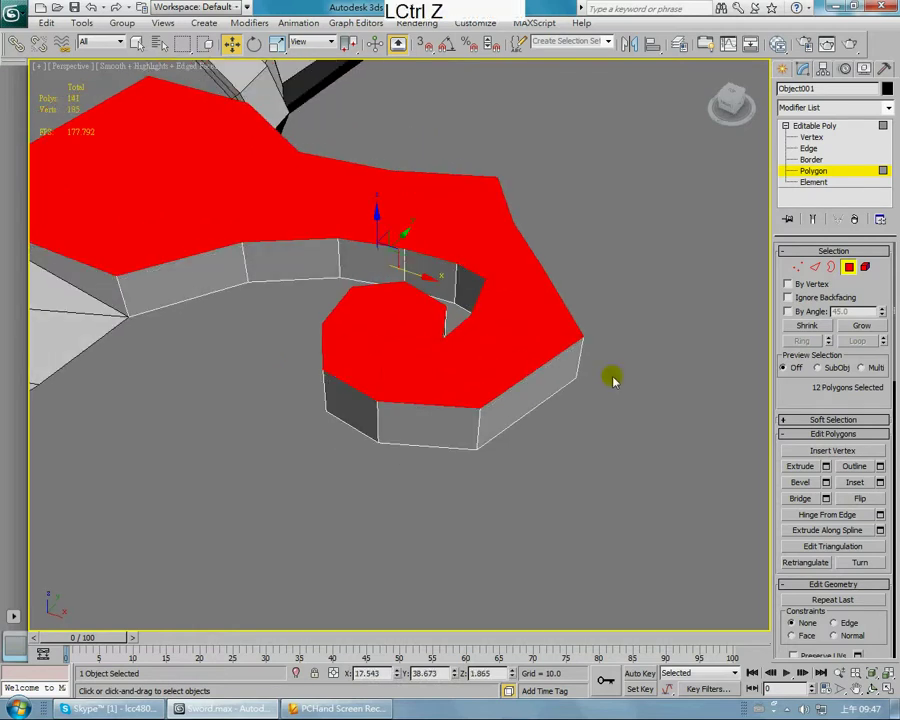
# Step: Set up a group bevel on the crossguard's upper faces with a height of 0.3 and an outline of -0.3
pyautogui.click(826, 482)
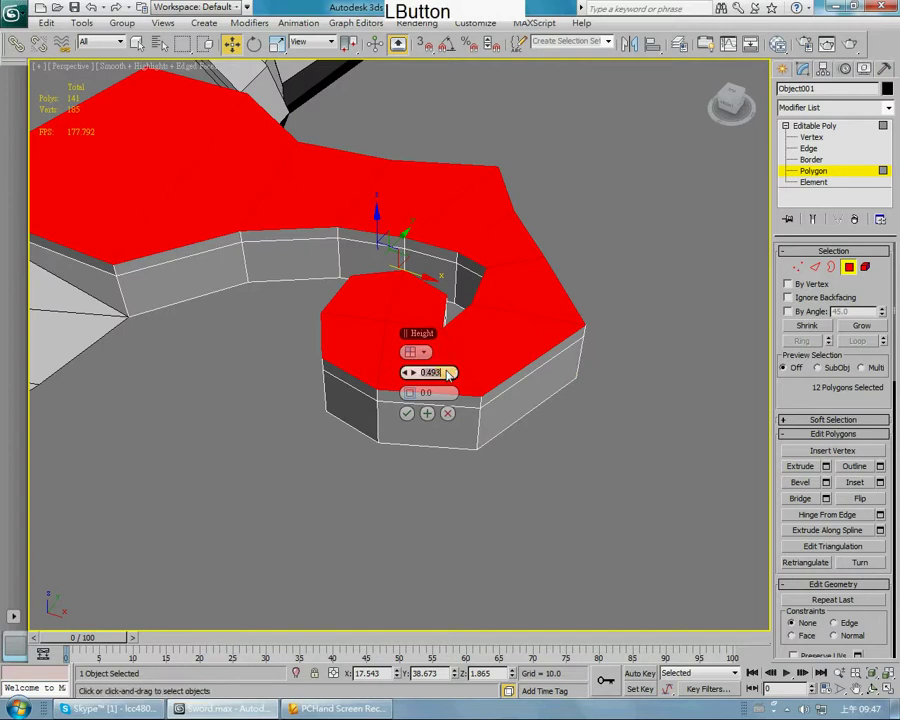
pyautogui.write('0.3')
pyautogui.press('Tab')
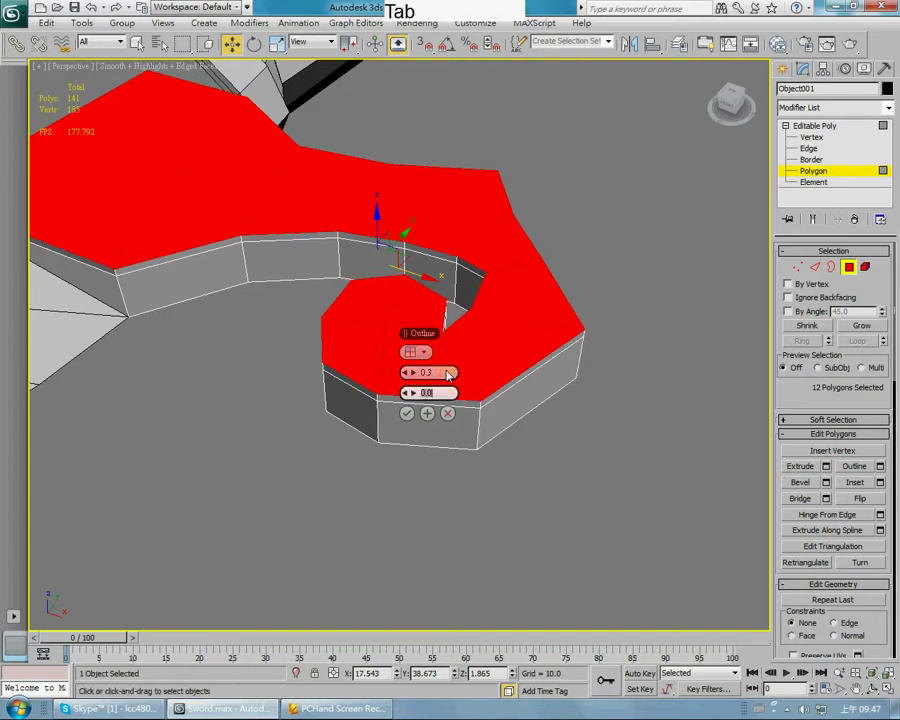
pyautogui.write('.')
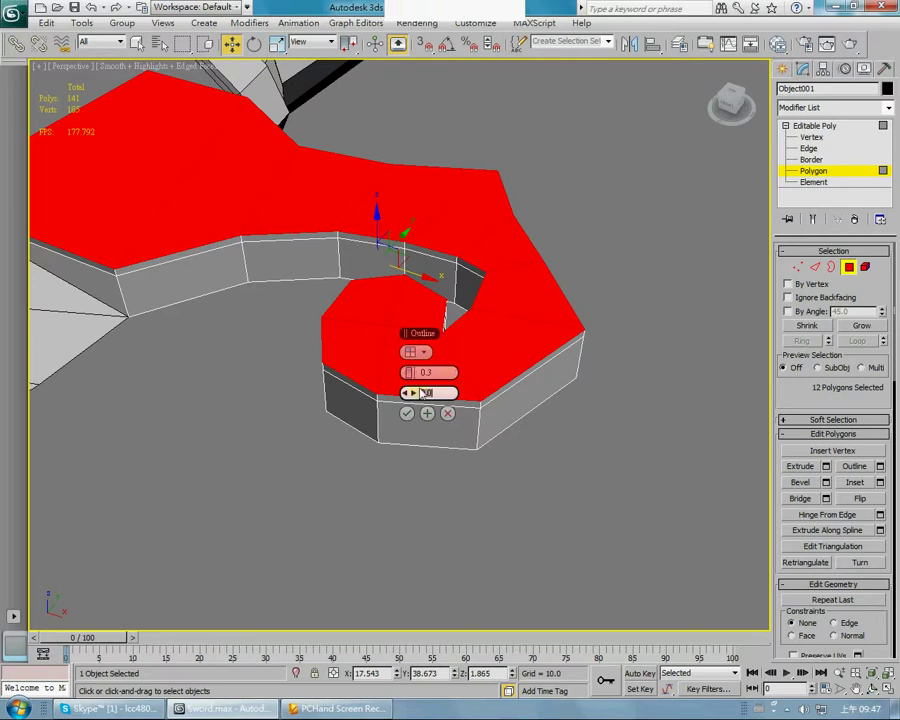
pyautogui.moveTo(413, 393); pyautogui.dragTo(450, 364)
pyautogui.click(418, 353)
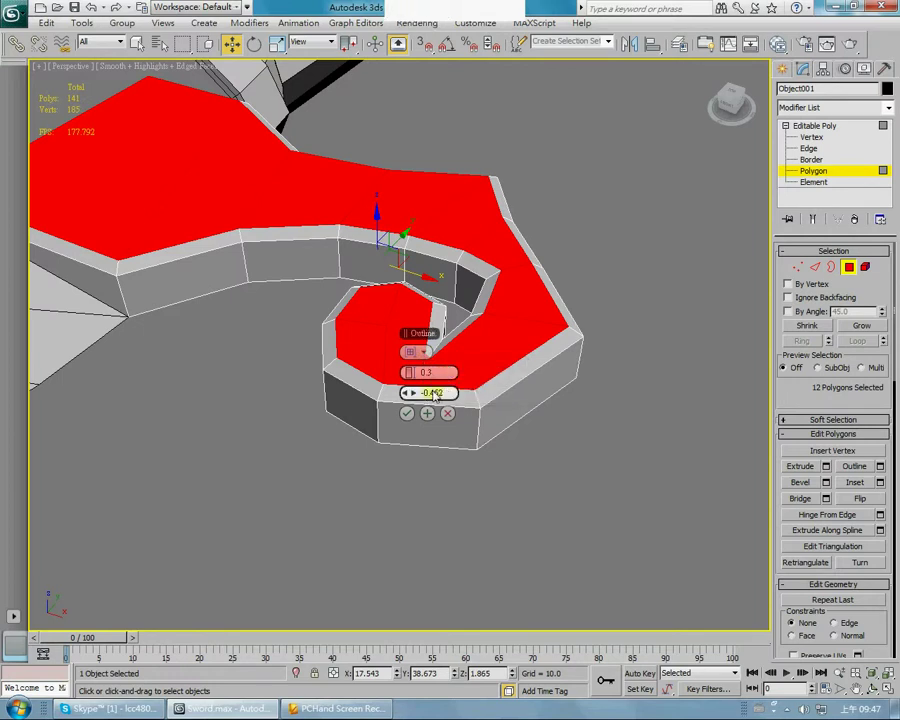
pyautogui.click(436, 394)
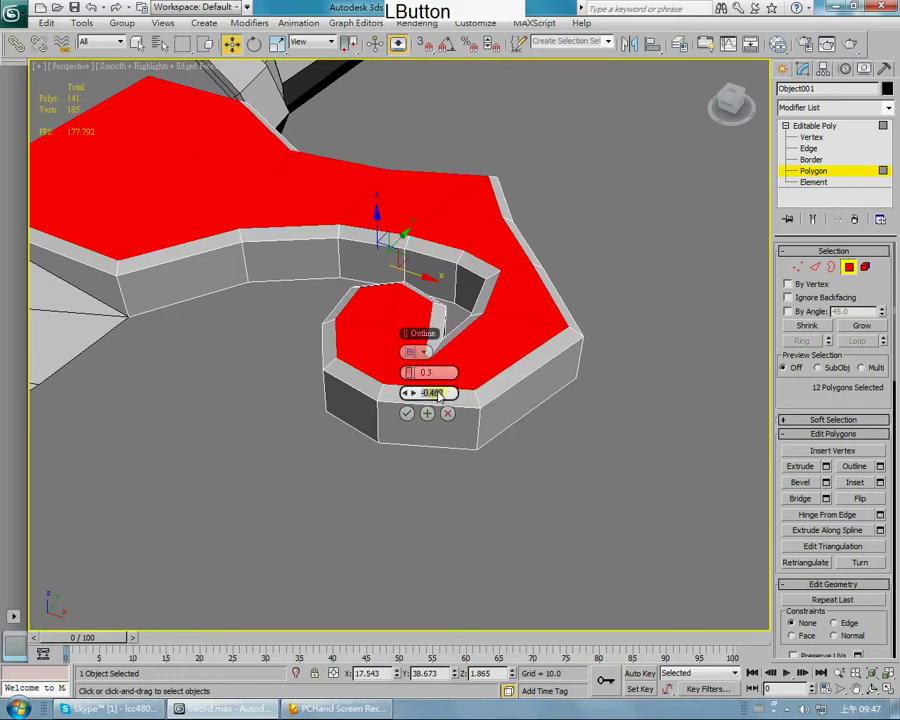
pyautogui.write('-.3')
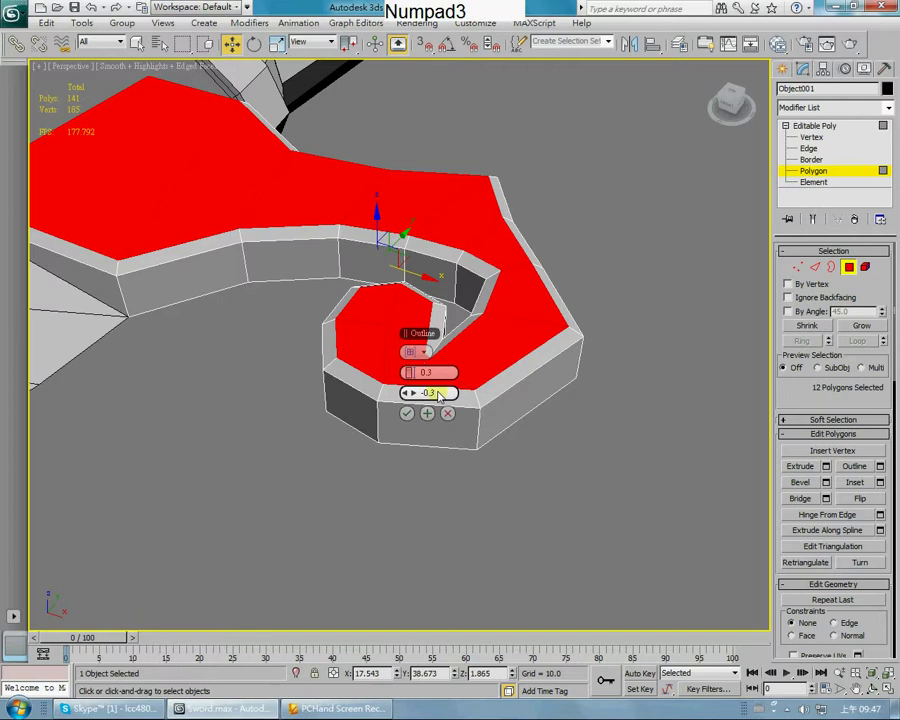
# Step: Check the bevel along the crossguard's curl, apply it and clear the polygon selection
pyautogui.click(443, 376)
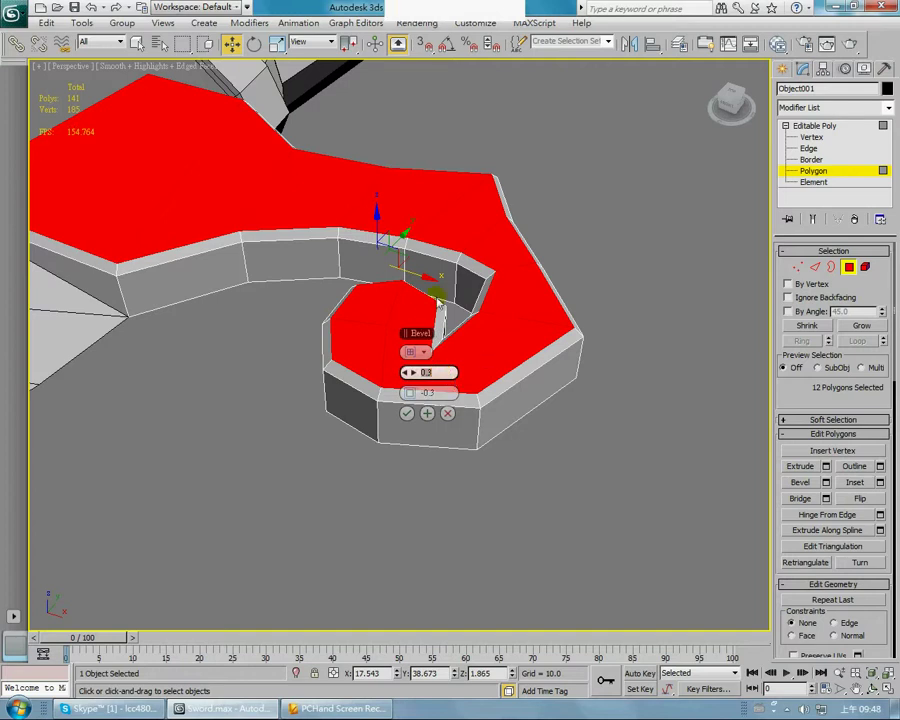
pyautogui.moveTo(430, 385); pyautogui.dragTo(436, 372)
pyautogui.press('alt')
pyautogui.moveTo(203, 387)
pyautogui.keyDown('alt'); pyautogui.mouseDown(button='middle')
pyautogui.moveTo(255, 330)
pyautogui.moveTo(305, 322)
pyautogui.moveTo(301, 354)
pyautogui.moveTo(213, 370)
pyautogui.mouseUp(button='middle'); pyautogui.keyUp('alt')
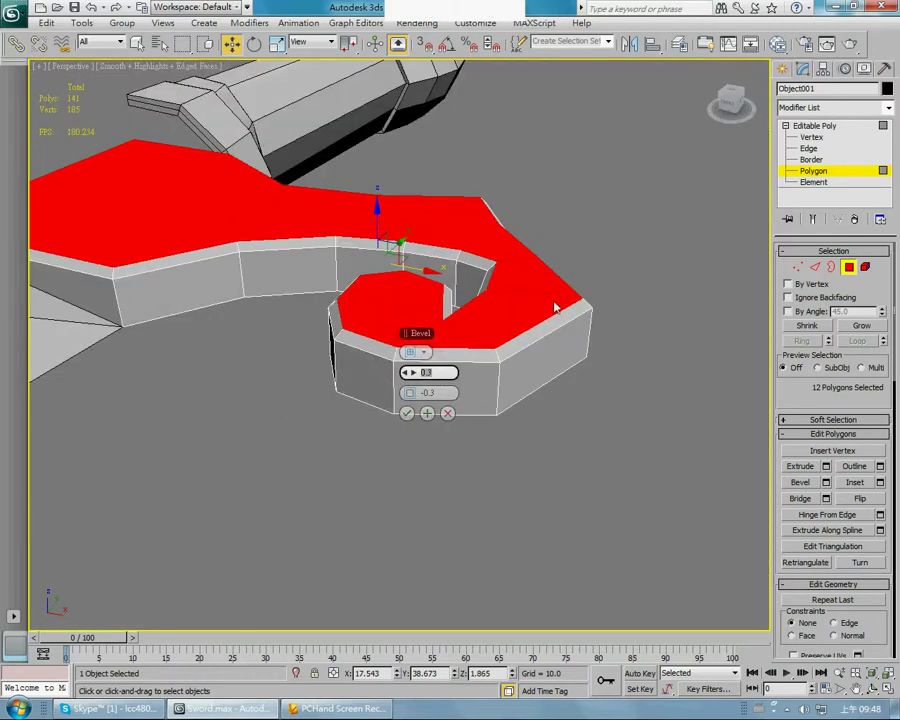
pyautogui.keyDown('alt'); pyautogui.moveTo(507, 265); pyautogui.dragTo(488, 262, button='middle'); pyautogui.keyUp('alt')
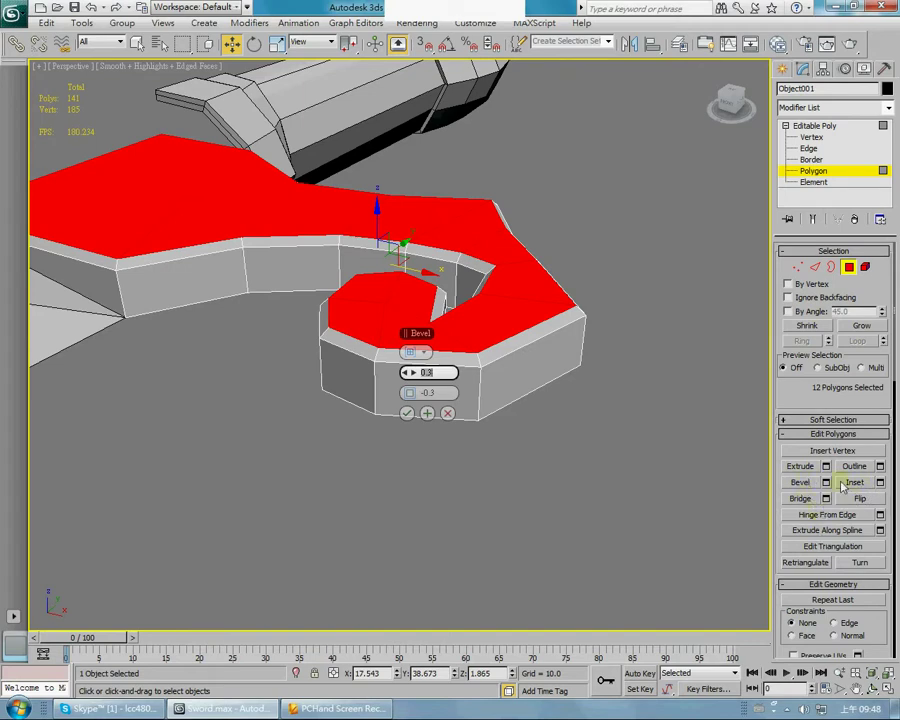
pyautogui.moveTo(886, 392)
pyautogui.mouseDown()
pyautogui.moveTo(876, 302)
pyautogui.moveTo(882, 390)
pyautogui.mouseUp()
pyautogui.moveTo(881, 466); pyautogui.dragTo(855, 320)
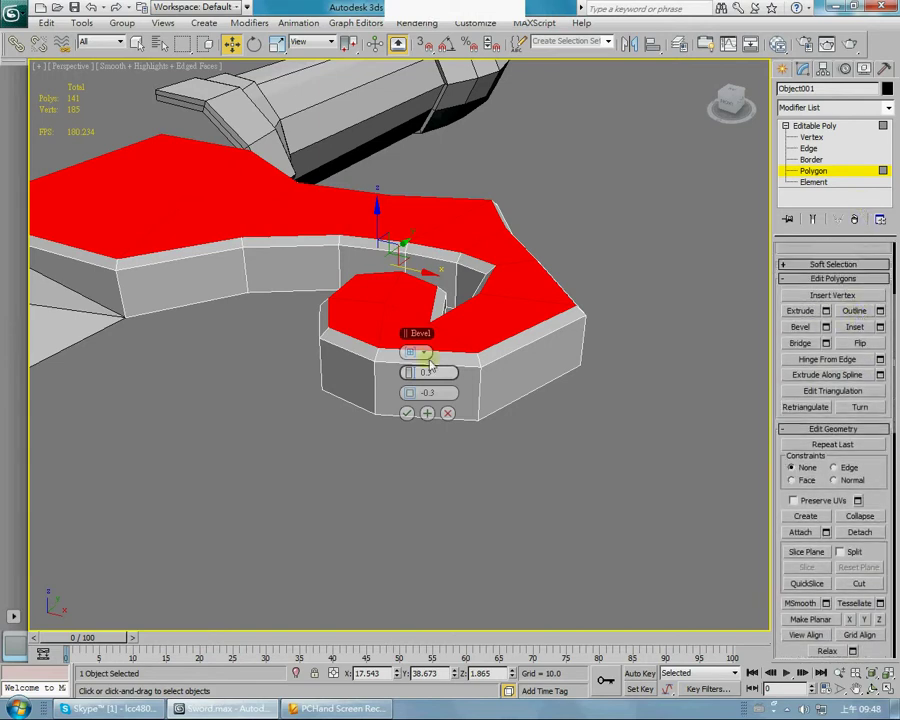
pyautogui.click(406, 413)
pyautogui.click(262, 394)
pyautogui.keyDown('alt'); pyautogui.moveTo(262, 394); pyautogui.dragTo(253, 297, button='middle'); pyautogui.keyUp('alt')
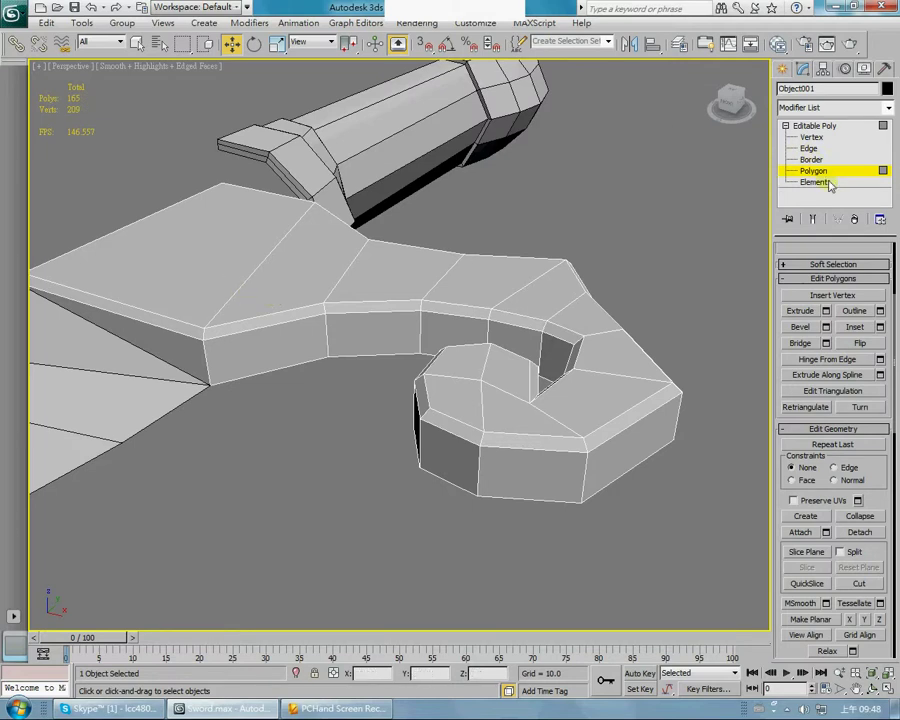
# Step: Raise the crossguard's large central top face to about Z 3.87 and adjust the heights of the next faces along the arm
pyautogui.click(155, 259)
pyautogui.moveTo(192, 183); pyautogui.dragTo(187, 143)
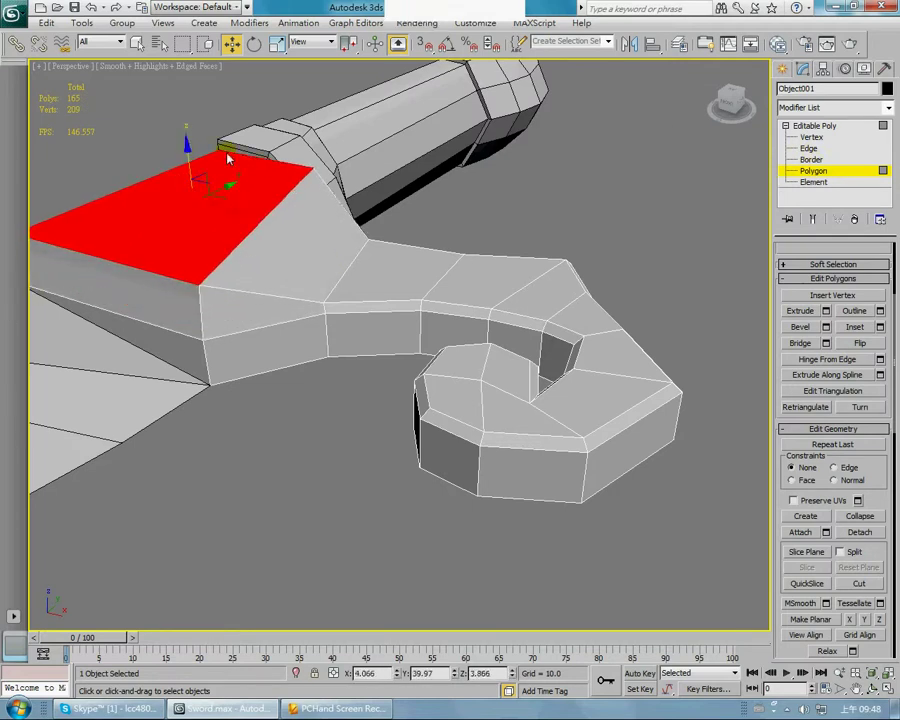
pyautogui.click(337, 255)
pyautogui.click(398, 268)
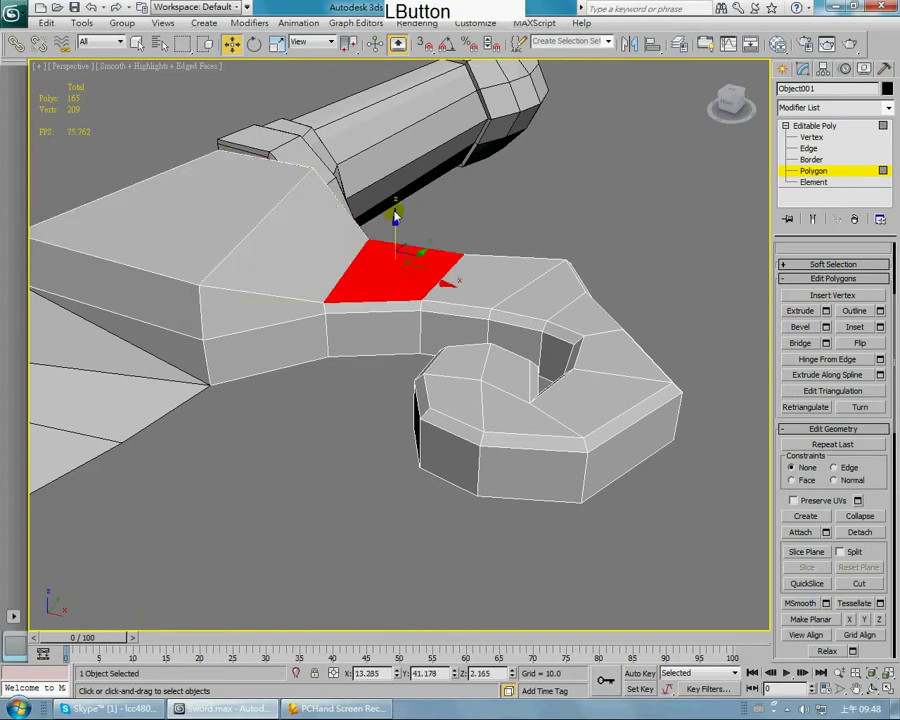
pyautogui.moveTo(395, 214)
pyautogui.mouseDown()
pyautogui.moveTo(394, 203)
pyautogui.moveTo(394, 218)
pyautogui.mouseUp()
pyautogui.click(500, 273)
pyautogui.moveTo(488, 216); pyautogui.dragTo(484, 202)
pyautogui.click(542, 295)
pyautogui.keyDown('alt'); pyautogui.moveTo(503, 267); pyautogui.dragTo(416, 233, button='middle'); pyautogui.keyUp('alt')
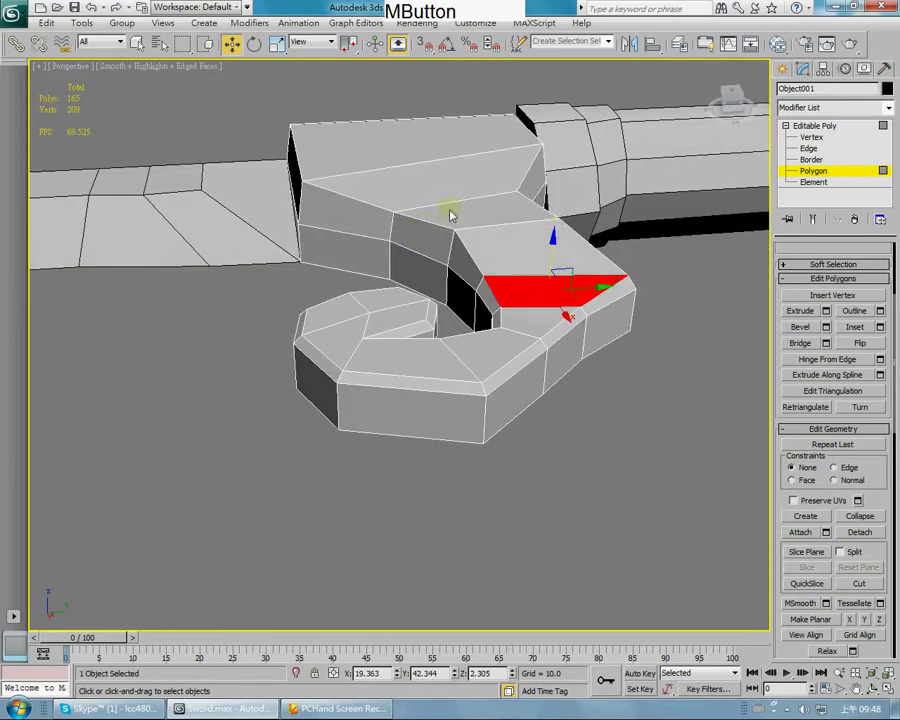
# Step: Raise the first two top cross edges out from the crossguard's centre, with the edge bordering the large central face at about Z 4.29
pyautogui.click(808, 148)
pyautogui.click(453, 203)
pyautogui.moveTo(460, 155); pyautogui.dragTo(458, 140)
pyautogui.keyDown('alt'); pyautogui.moveTo(458, 140); pyautogui.dragTo(498, 229, button='middle'); pyautogui.keyUp('alt')
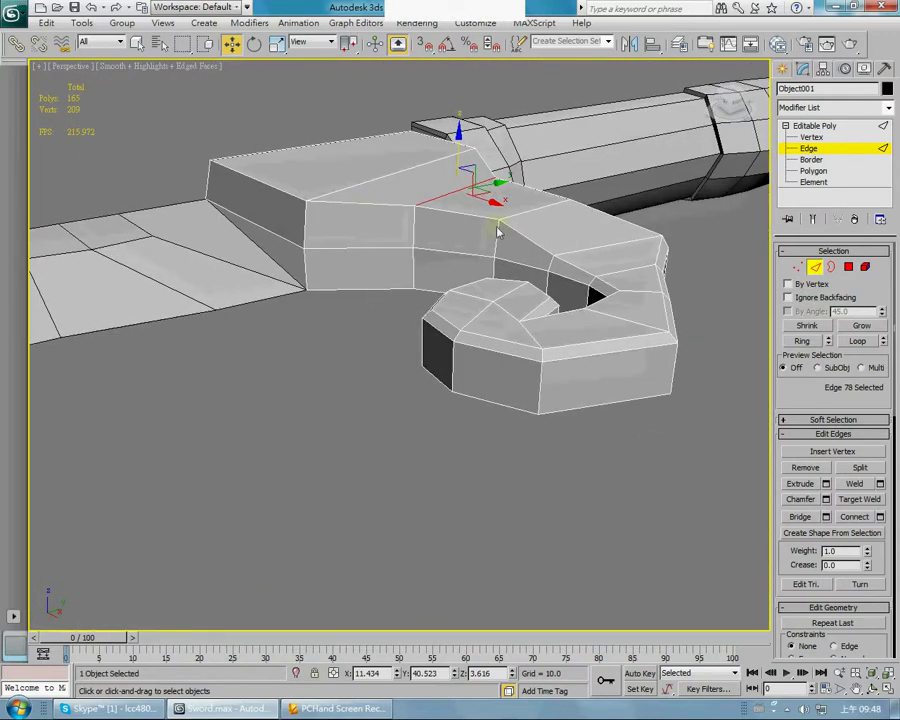
pyautogui.click(604, 248)
pyautogui.keyDown('alt'); pyautogui.moveTo(470, 284); pyautogui.dragTo(391, 289, button='middle'); pyautogui.keyUp('alt')
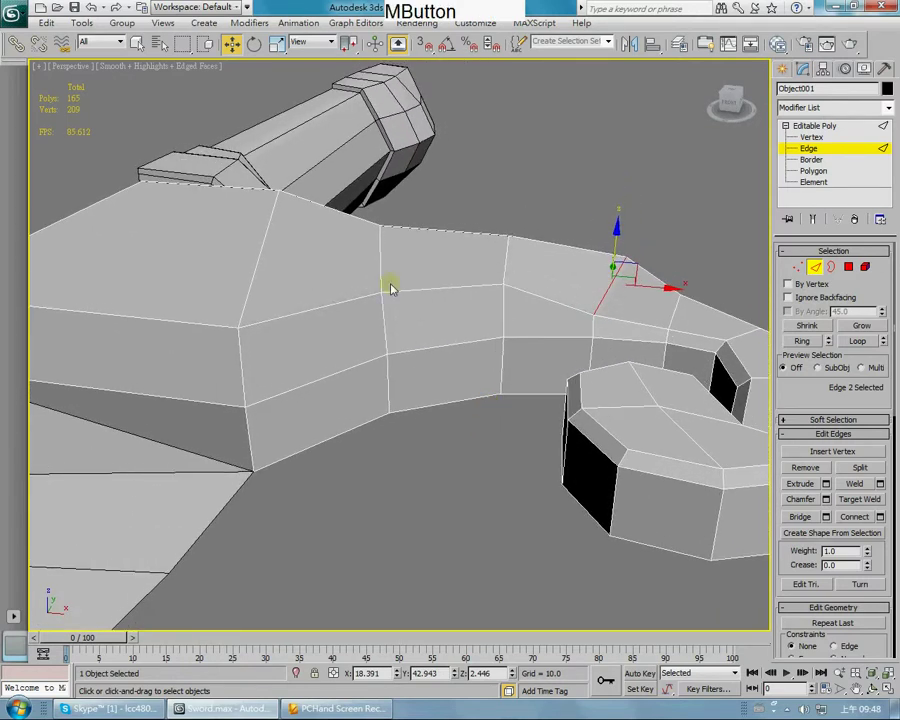
pyautogui.click(379, 264)
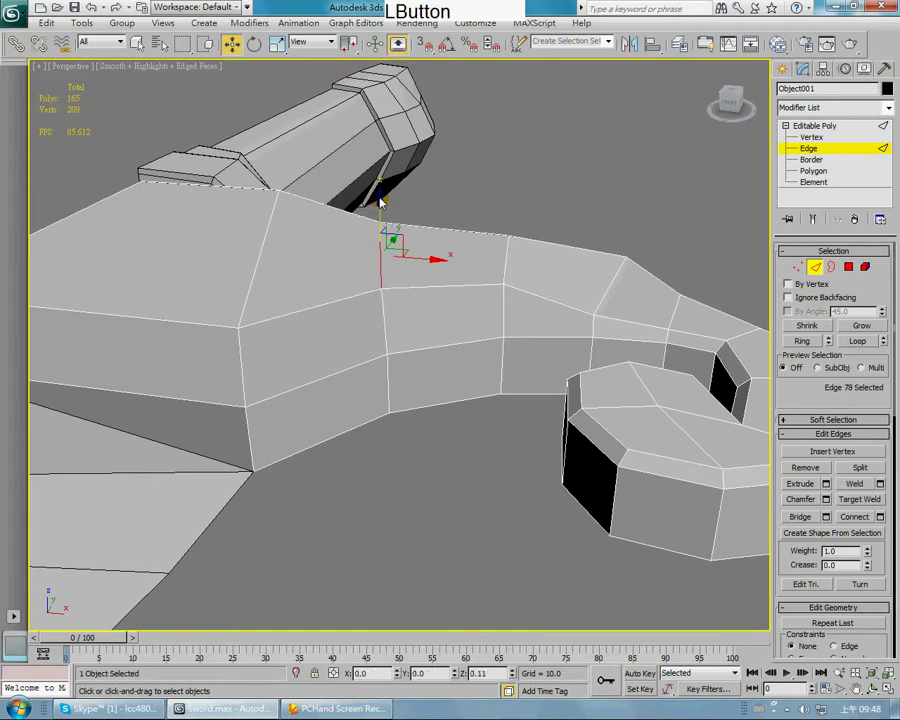
pyautogui.click(252, 250)
pyautogui.moveTo(258, 190); pyautogui.dragTo(255, 173)
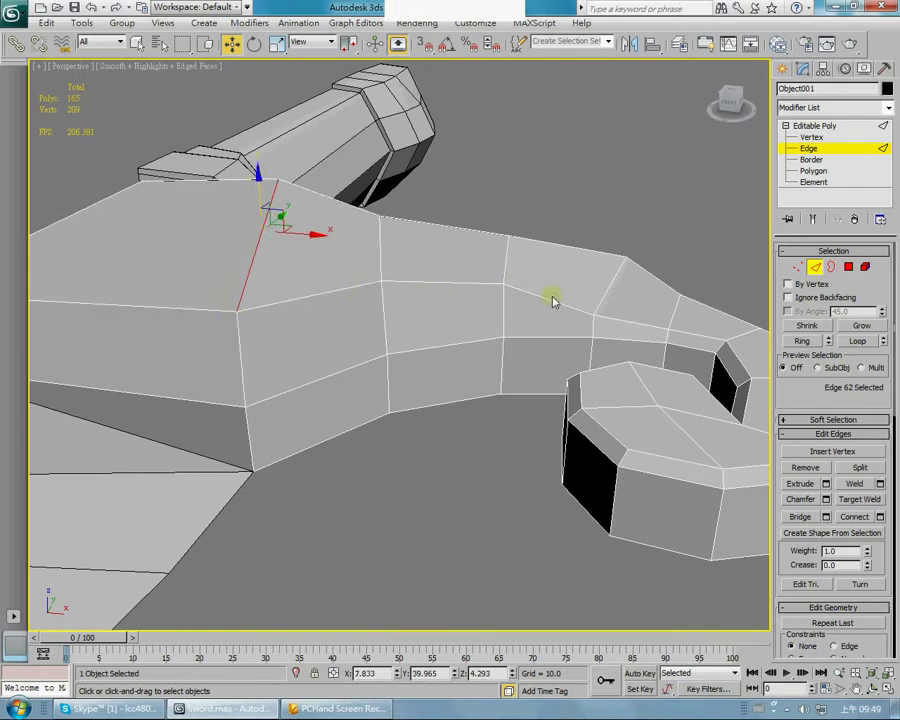
# Step: Raise the two top cross edges near the crossguard's outer bend to about Z 2.89 and, further toward the curl, about Z 2.39
pyautogui.click(613, 263)
pyautogui.moveTo(617, 229); pyautogui.dragTo(618, 226)
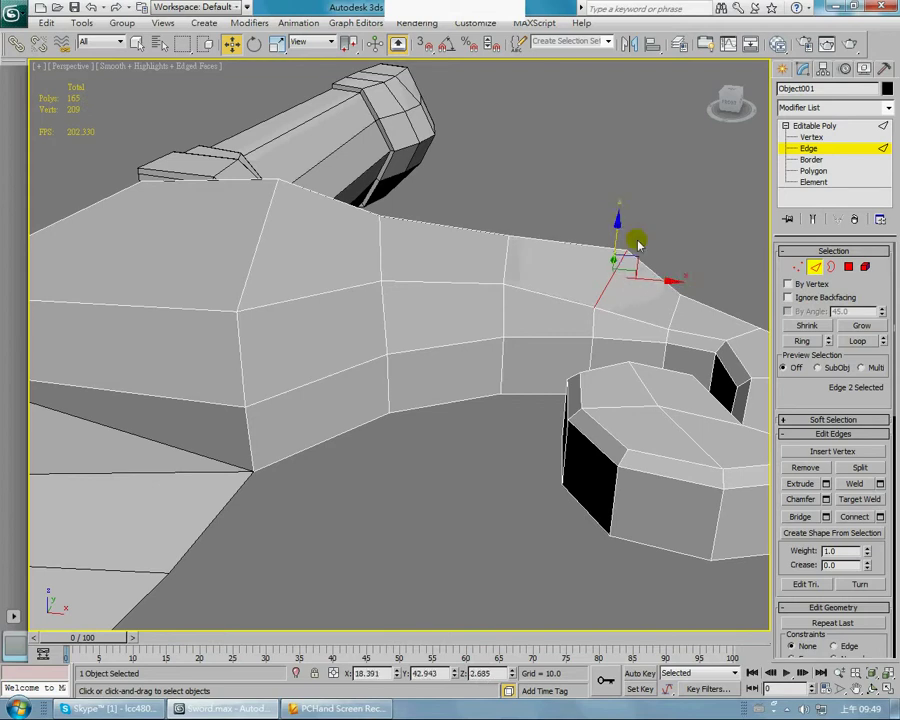
pyautogui.click(679, 310)
pyautogui.moveTo(681, 253); pyautogui.dragTo(681, 247)
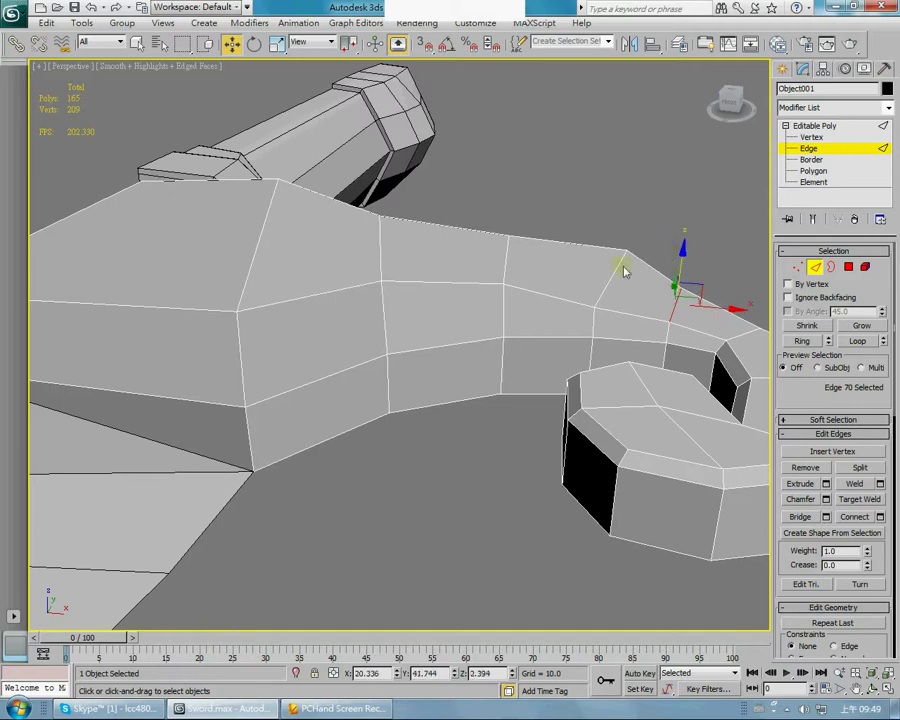
pyautogui.click(600, 312)
pyautogui.keyDown('alt'); pyautogui.moveTo(569, 364); pyautogui.dragTo(524, 358, button='middle'); pyautogui.keyUp('alt')
pyautogui.moveTo(582, 236); pyautogui.dragTo(582, 234)
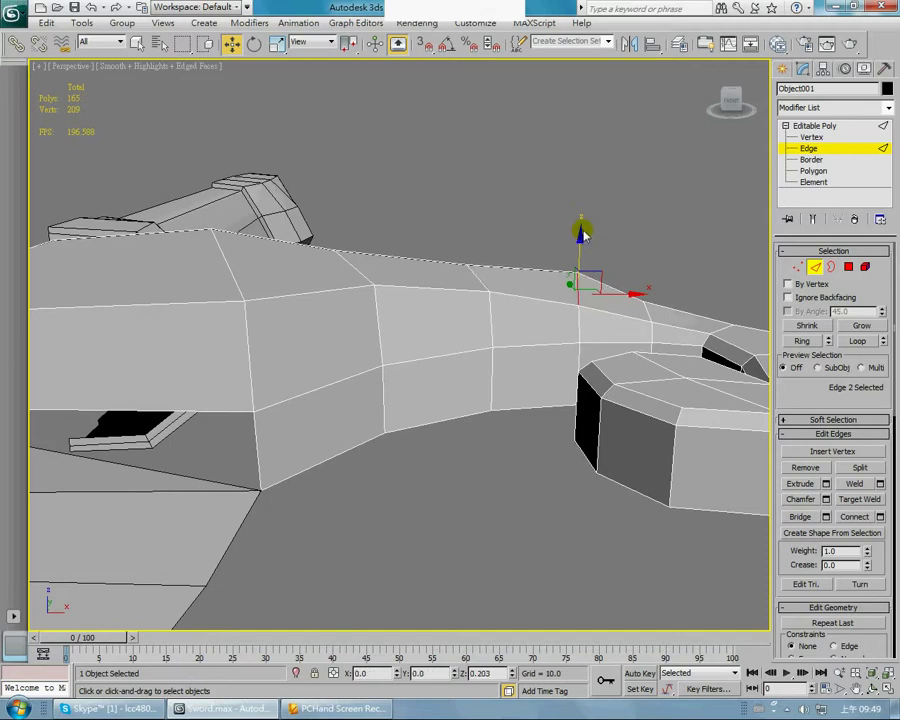
pyautogui.keyDown('alt'); pyautogui.moveTo(573, 372); pyautogui.dragTo(326, 336, button='middle'); pyautogui.keyUp('alt')
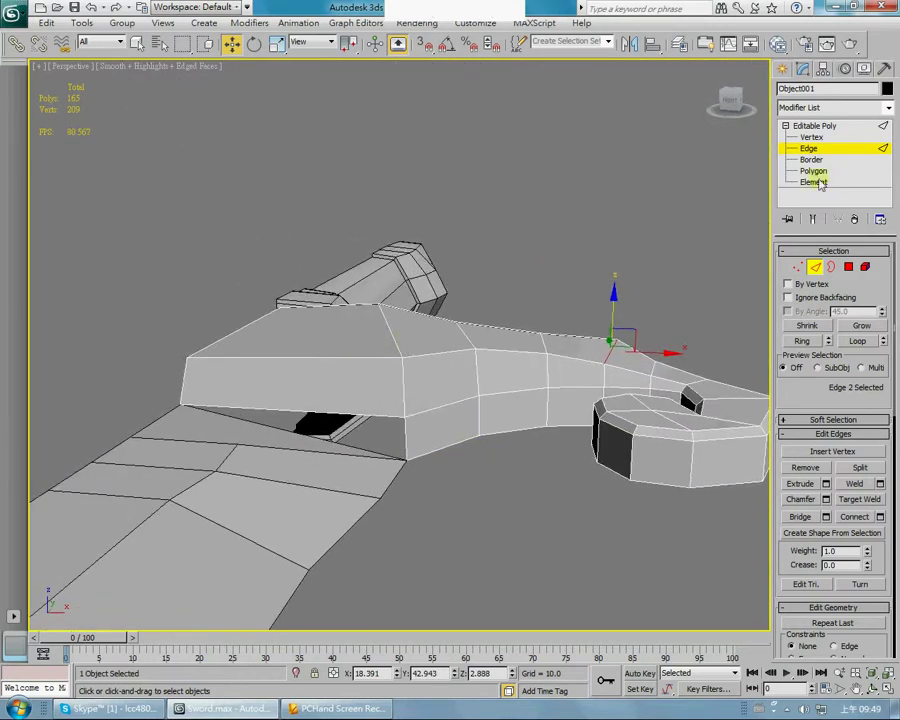
# Step: Flatten the crossguard's large central top face along Z by scaling, raise it slightly and clear the selection
pyautogui.click(813, 171)
pyautogui.click(316, 324)
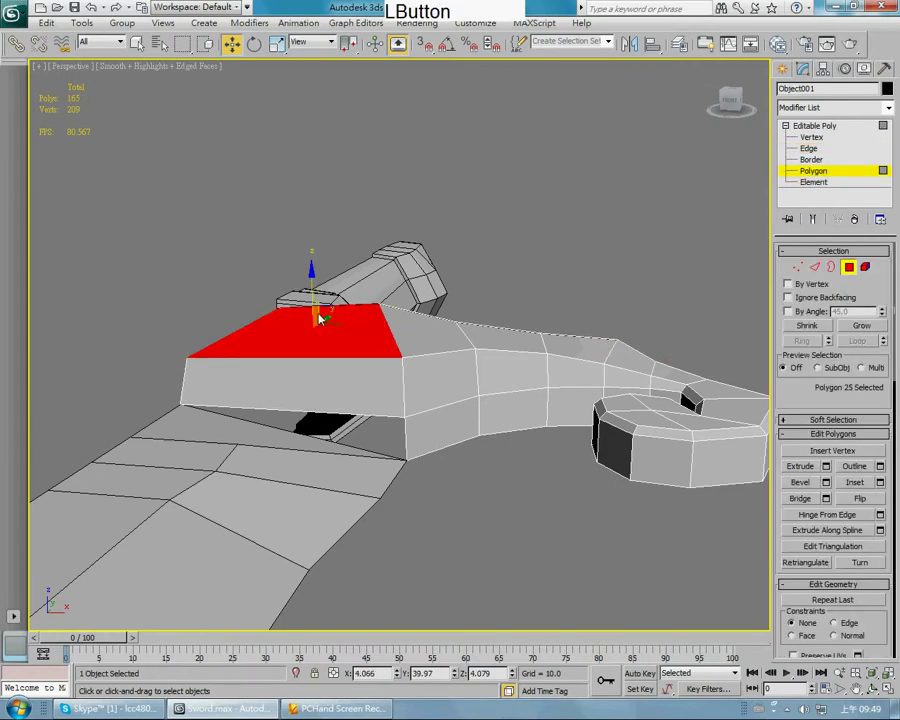
pyautogui.press('r')
pyautogui.click(310, 256)
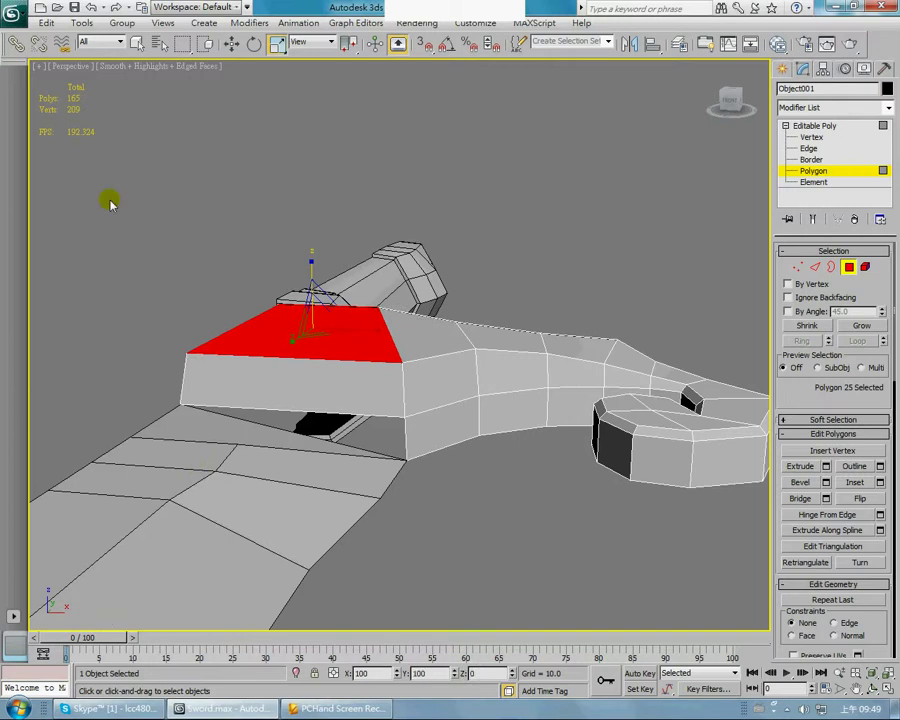
pyautogui.press('w')
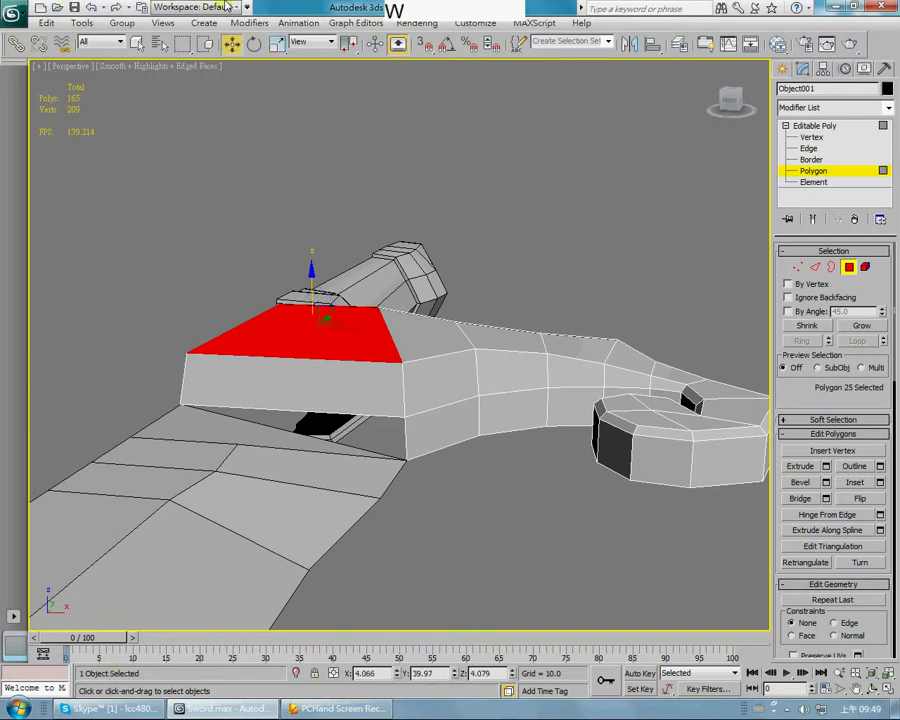
pyautogui.click(310, 266)
pyautogui.moveTo(310, 266); pyautogui.dragTo(311, 261)
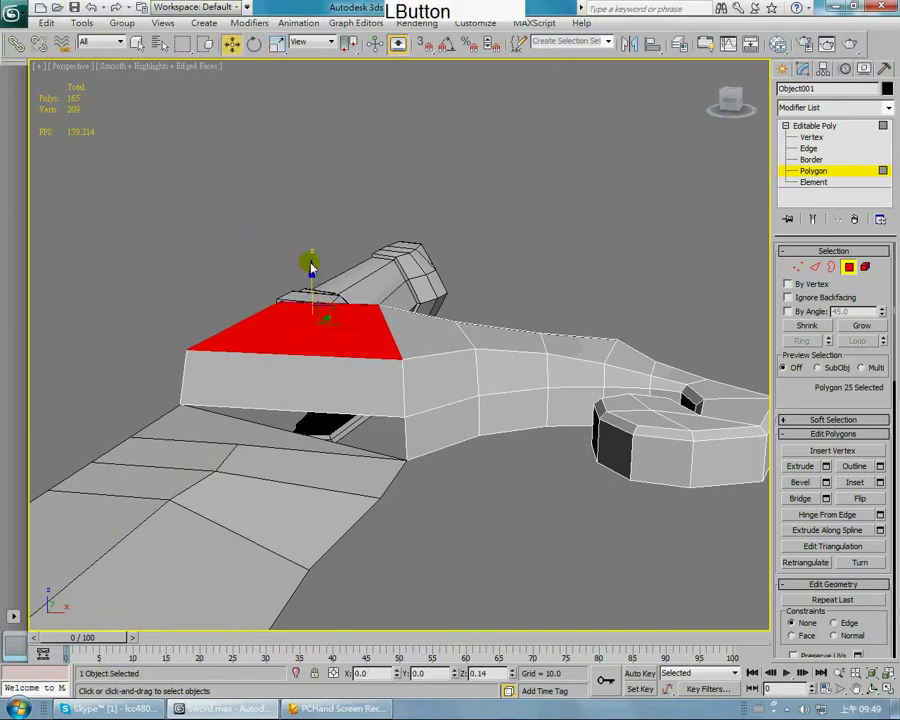
pyautogui.click(173, 190)
# Step: Adjust the top vertex at the outer corner of the crossguard's bend to a height of about Z 2.55
pyautogui.keyDown('alt'); pyautogui.moveTo(173, 190); pyautogui.dragTo(311, 293, button='middle'); pyautogui.keyUp('alt')
pyautogui.keyDown('alt'); pyautogui.moveTo(196, 261); pyautogui.dragTo(256, 267, button='middle'); pyautogui.keyUp('alt')
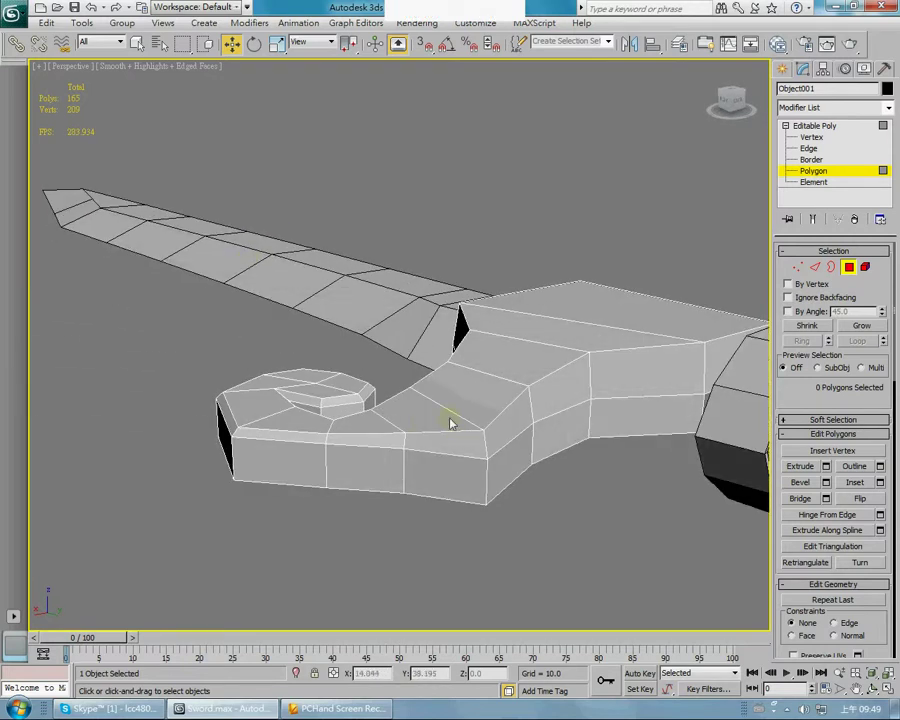
pyautogui.click(811, 137)
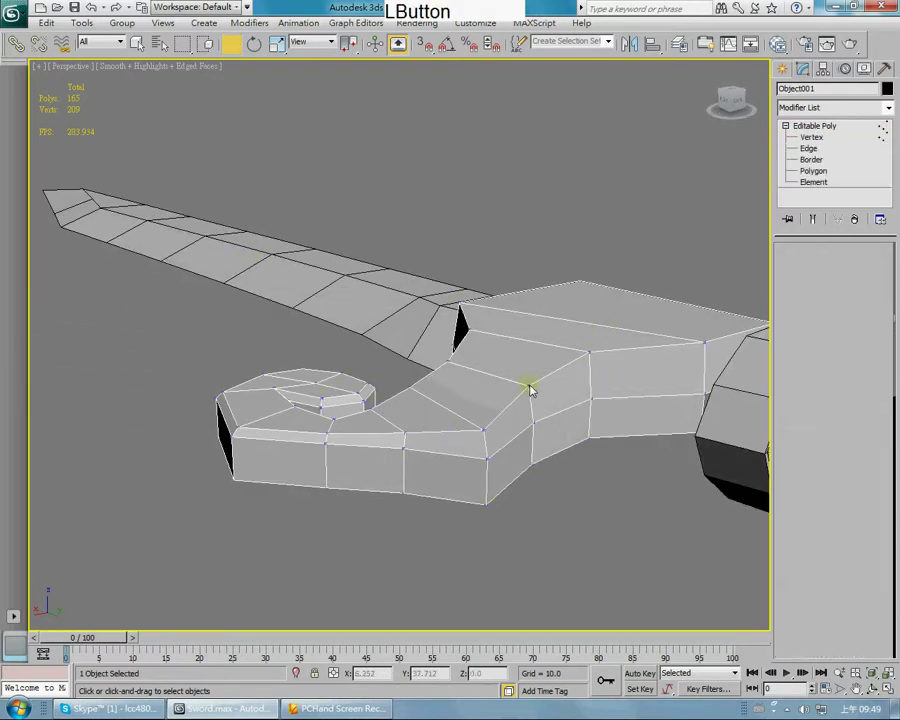
pyautogui.click(483, 433)
pyautogui.moveTo(484, 378); pyautogui.dragTo(426, 372)
pyautogui.keyDown('alt'); pyautogui.moveTo(526, 364); pyautogui.dragTo(571, 418, button='middle'); pyautogui.keyUp('alt')
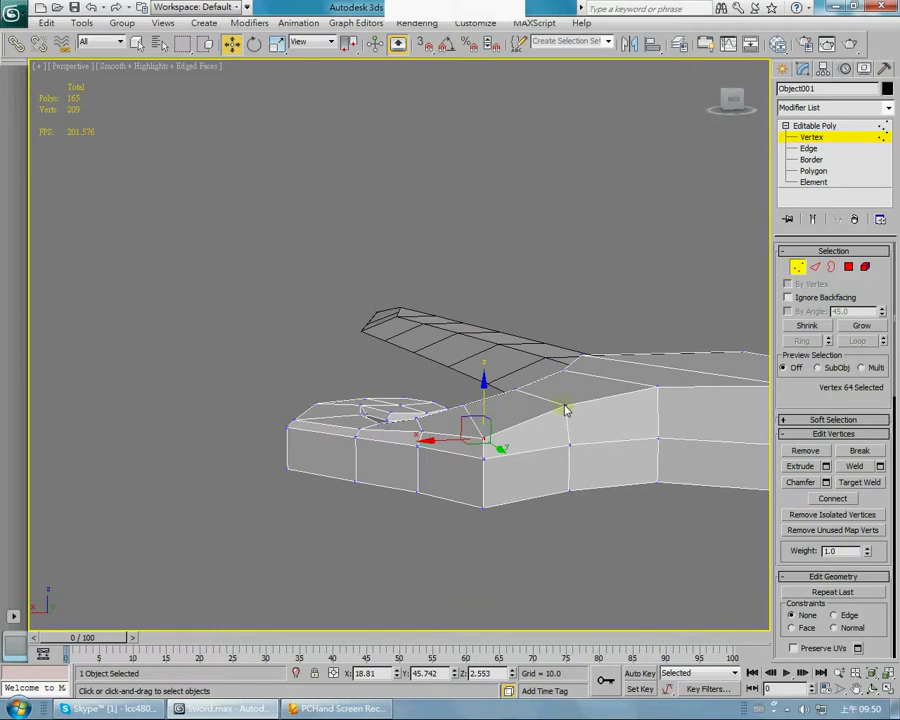
pyautogui.click(565, 408)
pyautogui.keyDown('alt'); pyautogui.moveTo(572, 358); pyautogui.dragTo(507, 458, button='middle'); pyautogui.keyUp('alt')
# Step: Lower the next top vertex toward the curl slightly and bring the bend's outer corner vertex down to about Z 2.38
pyautogui.click(470, 455)
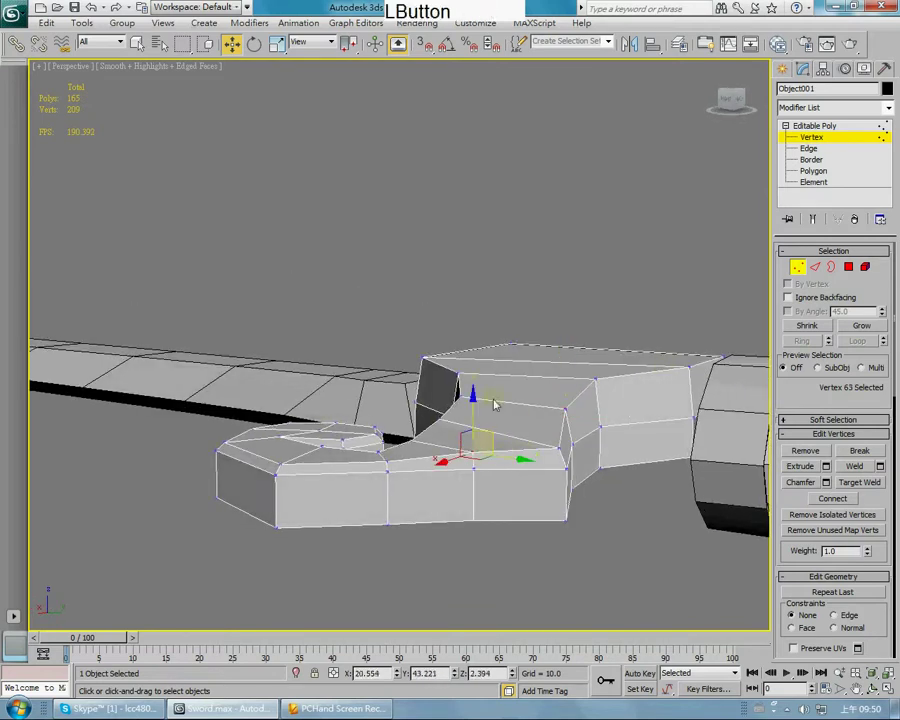
pyautogui.moveTo(474, 402); pyautogui.dragTo(476, 412)
pyautogui.keyDown('alt'); pyautogui.moveTo(476, 410); pyautogui.dragTo(503, 447, button='middle'); pyautogui.keyUp('alt')
pyautogui.click(552, 448)
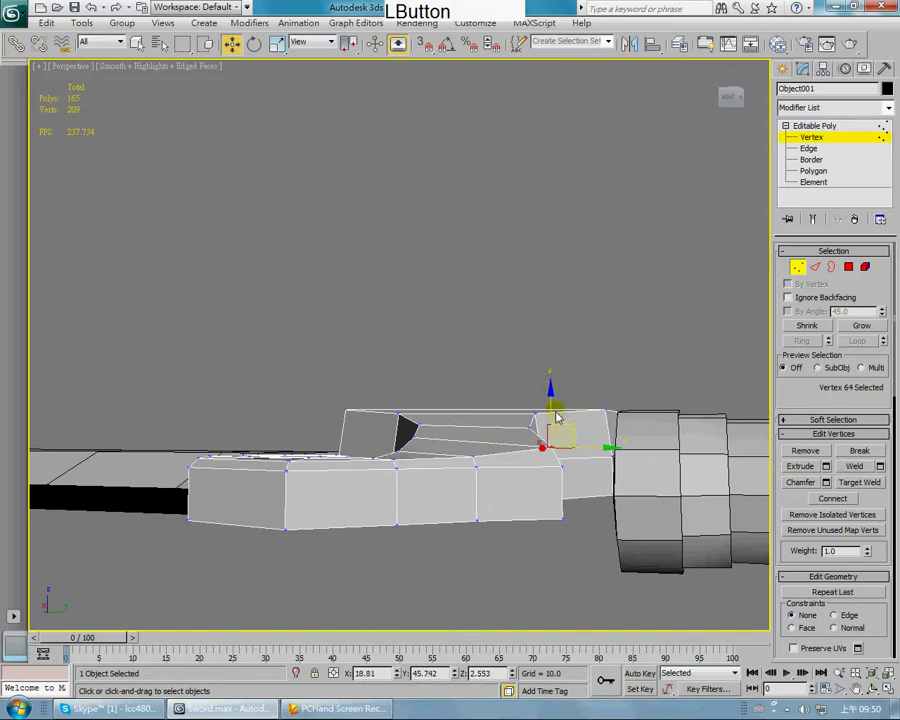
pyautogui.moveTo(552, 384); pyautogui.dragTo(552, 396)
pyautogui.keyDown('alt'); pyautogui.moveTo(552, 396); pyautogui.dragTo(613, 458, button='middle'); pyautogui.keyUp('alt')
# Step: Delete the central block's hidden side faces, including the one on the mirror plane and the one facing the blade
pyautogui.keyDown('alt'); pyautogui.moveTo(424, 464); pyautogui.dragTo(568, 388, button='middle'); pyautogui.keyUp('alt')
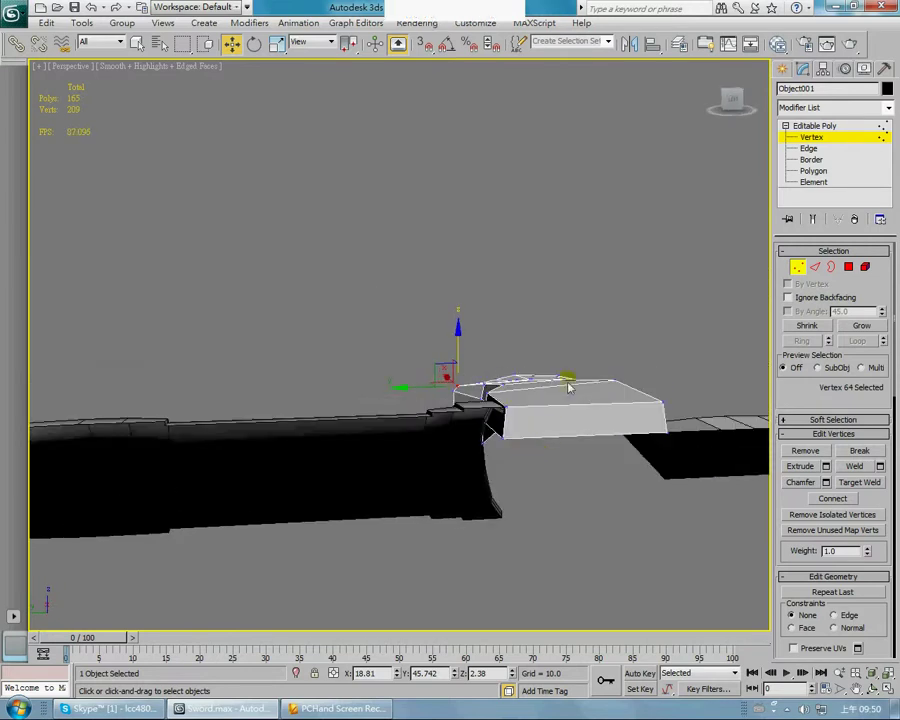
pyautogui.click(808, 171)
pyautogui.moveTo(574, 289); pyautogui.dragTo(456, 385, button='middle')
pyautogui.click(456, 385)
pyautogui.press('Delete')
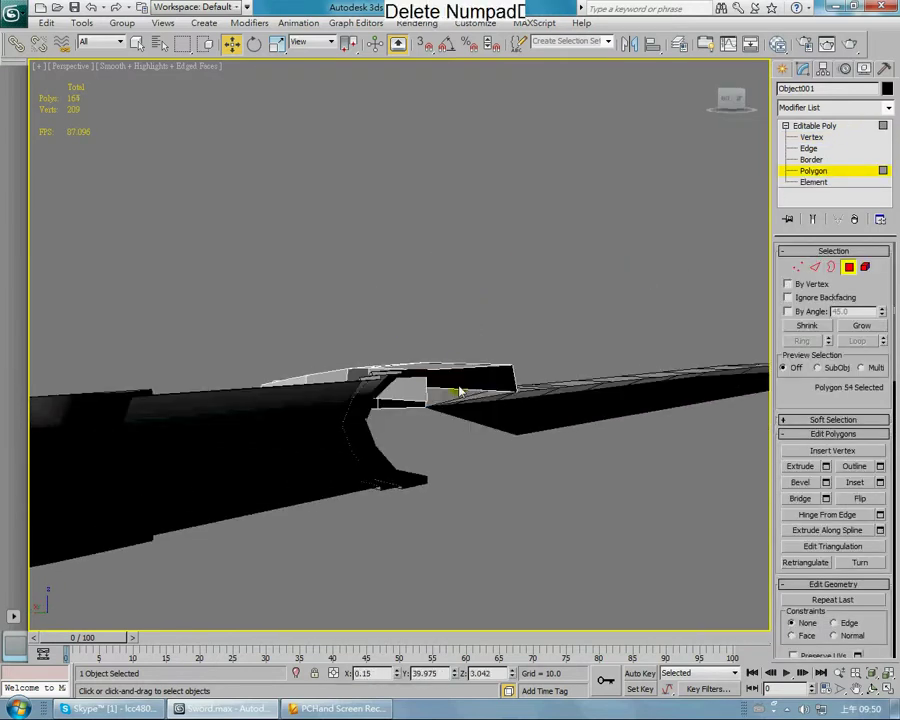
pyautogui.keyDown('alt'); pyautogui.moveTo(554, 374); pyautogui.dragTo(311, 431, button='middle'); pyautogui.keyUp('alt')
pyautogui.click(292, 452)
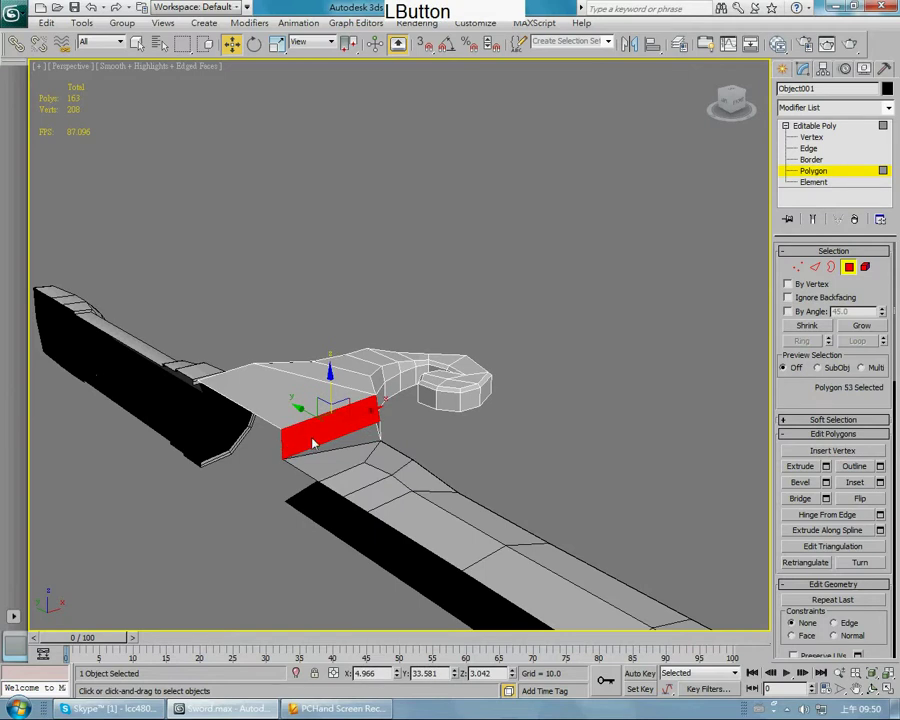
pyautogui.press('Delete')
pyautogui.keyDown('alt'); pyautogui.moveTo(305, 399); pyautogui.dragTo(373, 482, button='middle'); pyautogui.keyUp('alt')
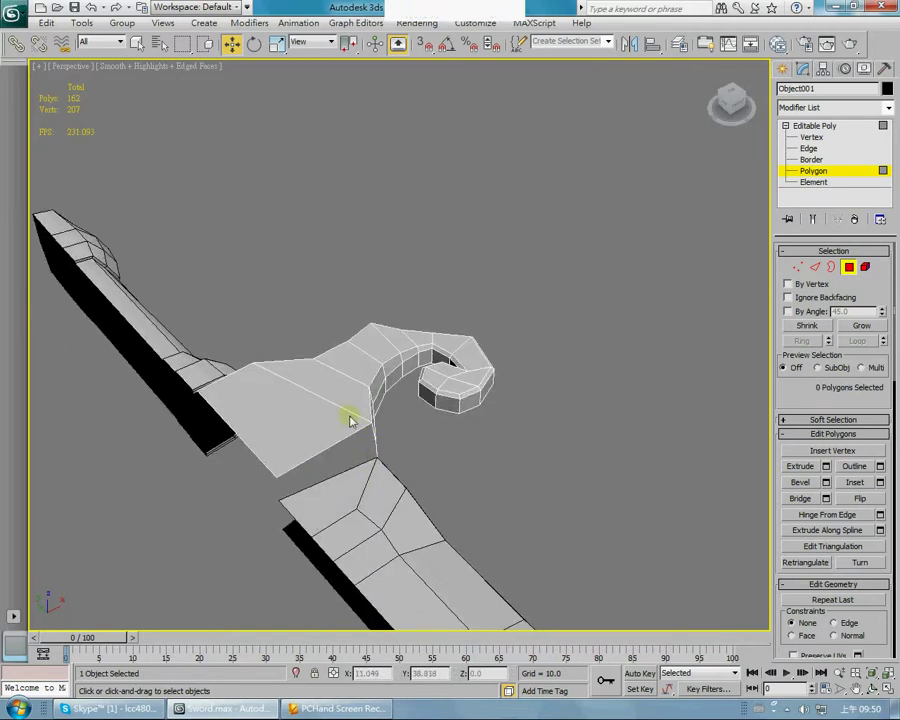
pyautogui.keyDown('alt'); pyautogui.moveTo(350, 420); pyautogui.dragTo(377, 441, button='middle'); pyautogui.keyUp('alt')
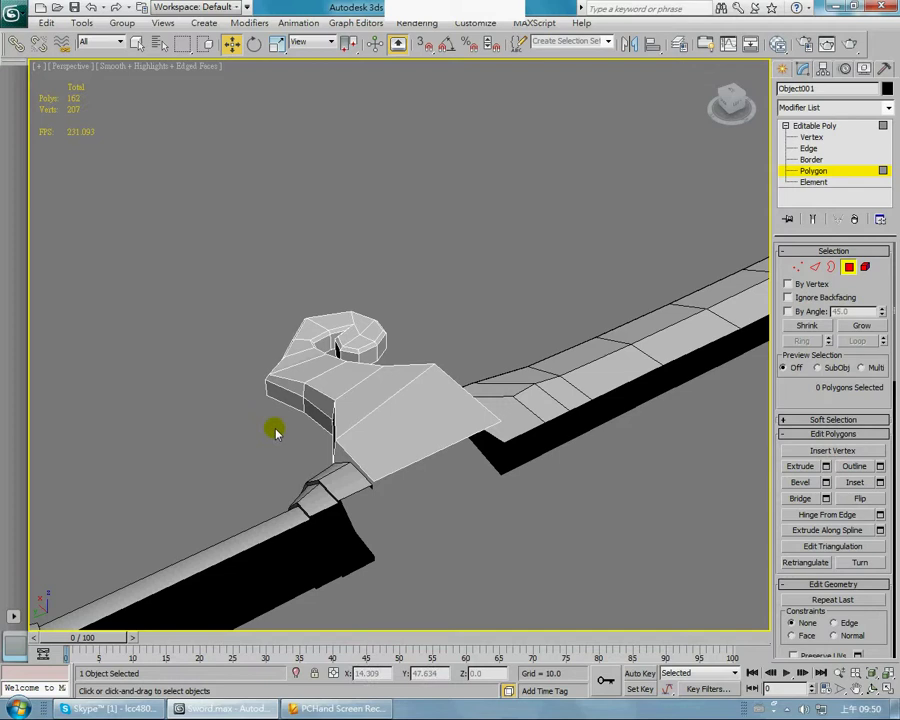
# Step: Compare the crossguard and upper blade with the reference image in the top view, and minimise the window
pyautogui.press('f')
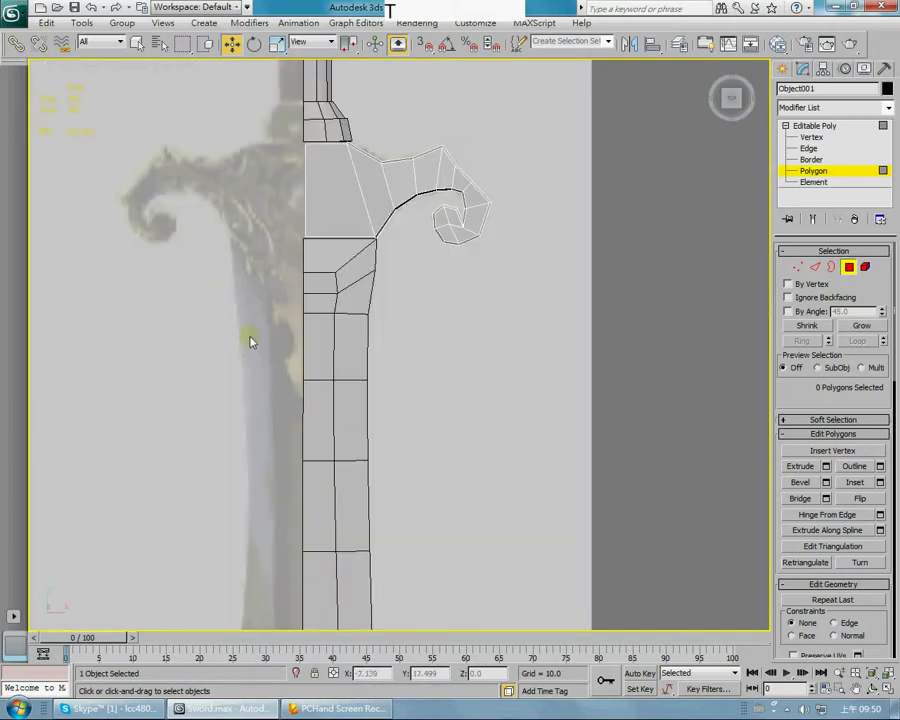
pyautogui.scroll(5, 251, 342)
pyautogui.moveTo(227, 315); pyautogui.dragTo(333, 365, button='middle')
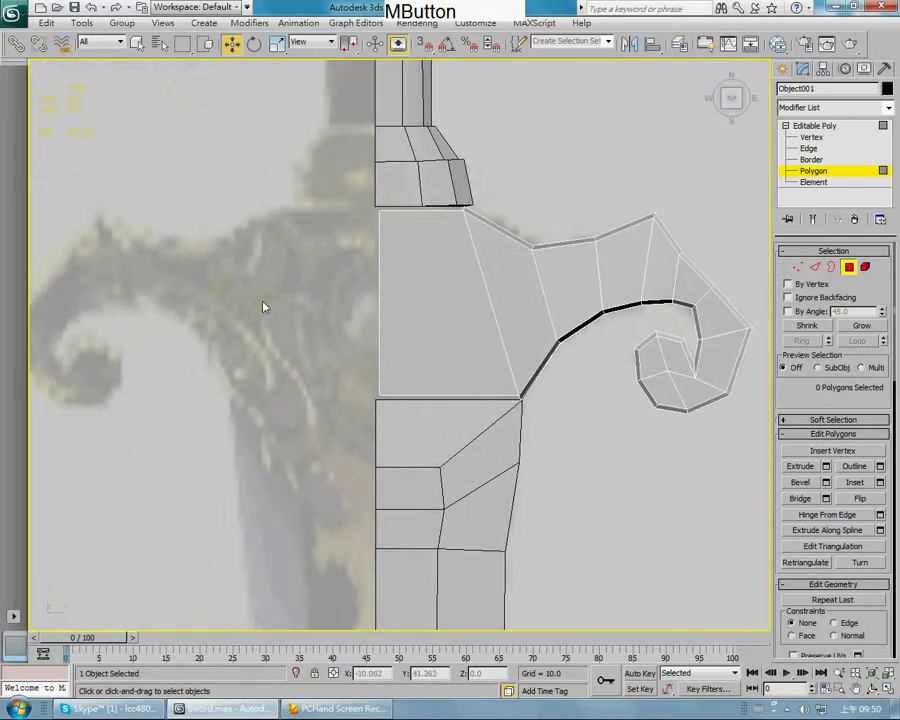
pyautogui.moveTo(335, 458); pyautogui.dragTo(406, 344, button='middle')
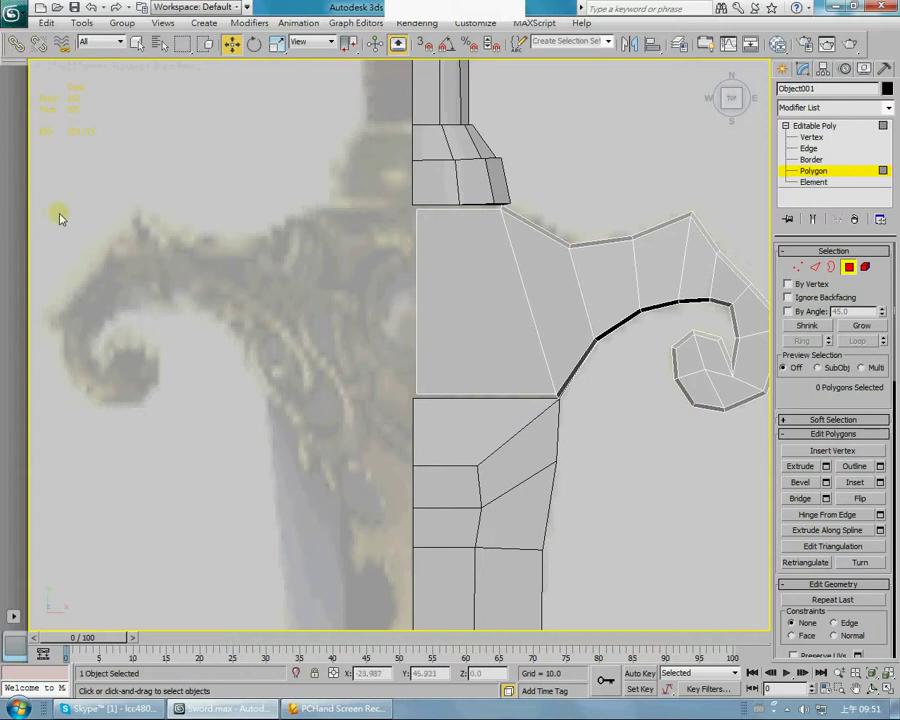
pyautogui.click(834, 7)
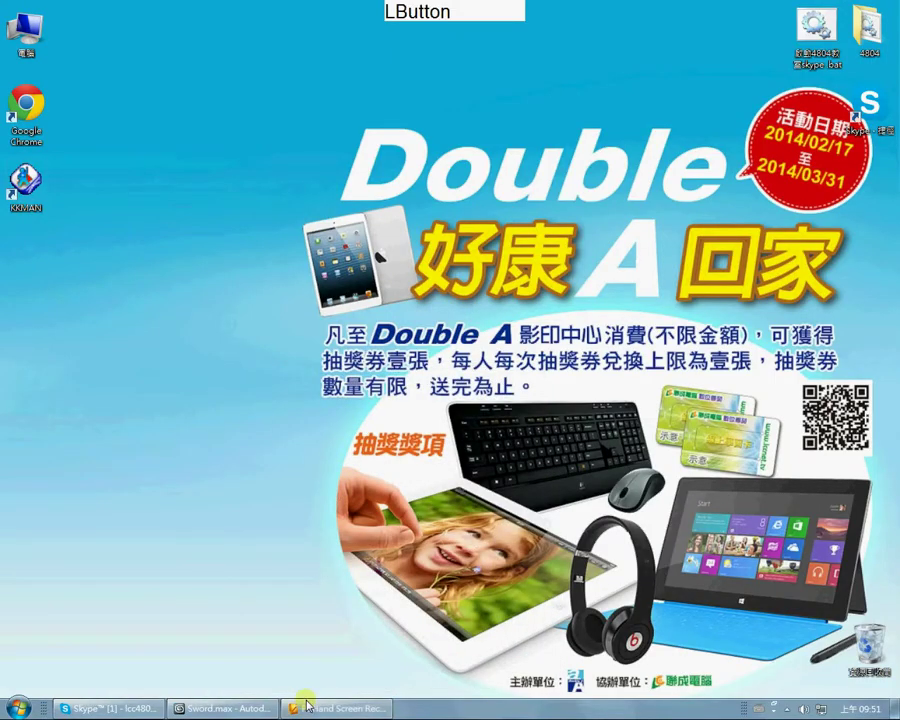